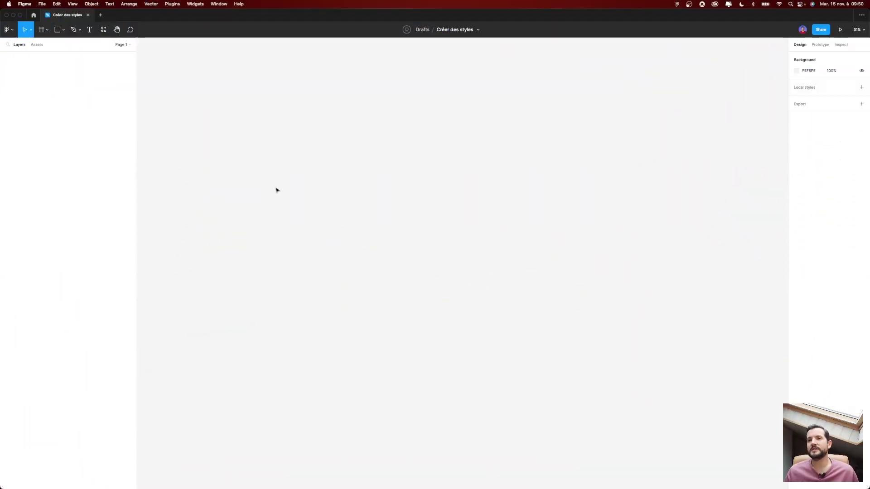
Step: Switch to the Rectangle tool on the empty Créer des styles canvas
key("r")
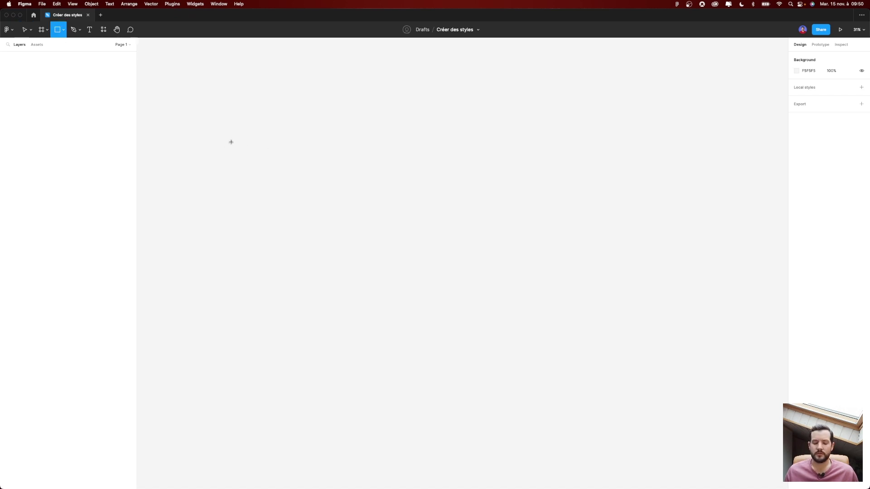
Step: Draw a square near the upper left and fill it pink
left_click_drag(231, 142, 266, 176)
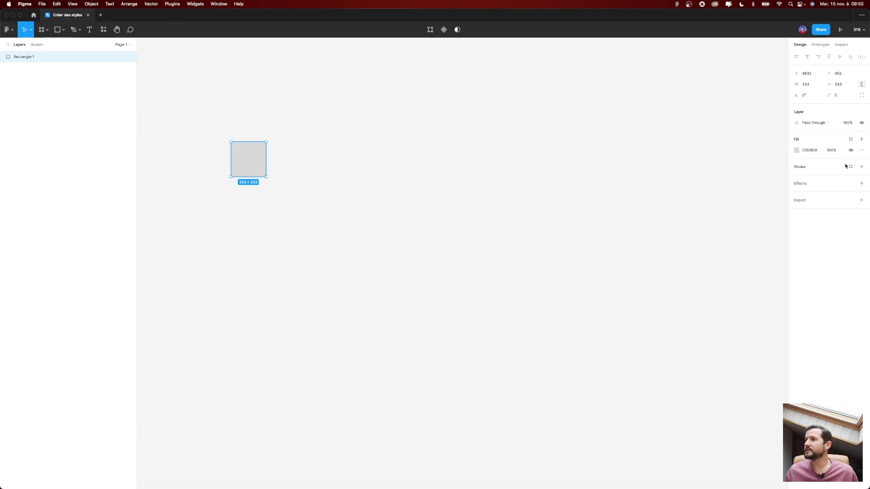
left_click(801, 151)
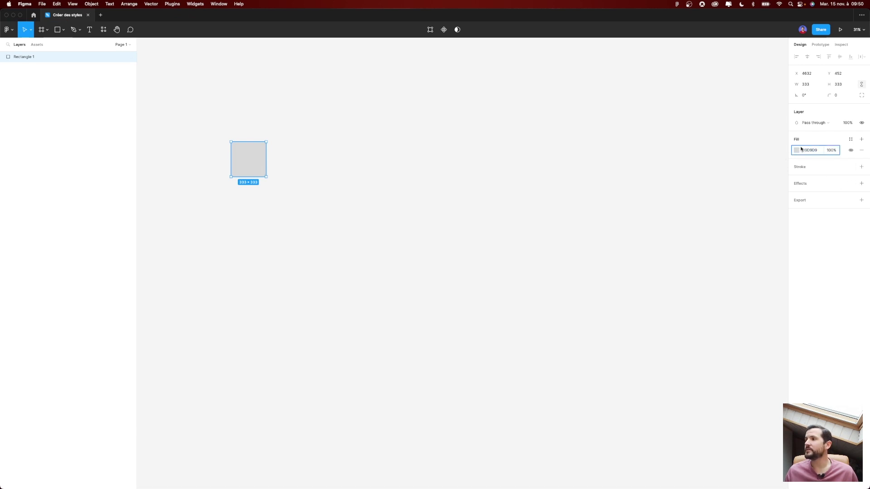
left_click(796, 150)
left_click_drag(755, 153, 445, 144)
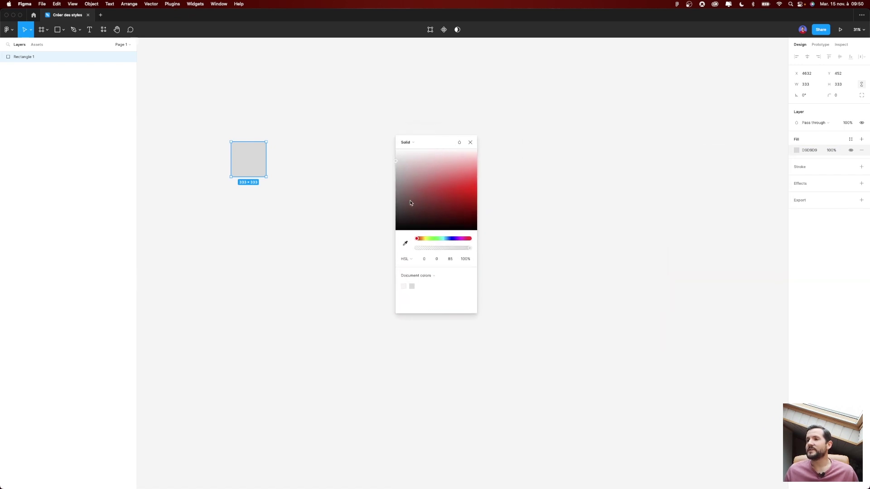
left_click_drag(424, 171, 454, 177)
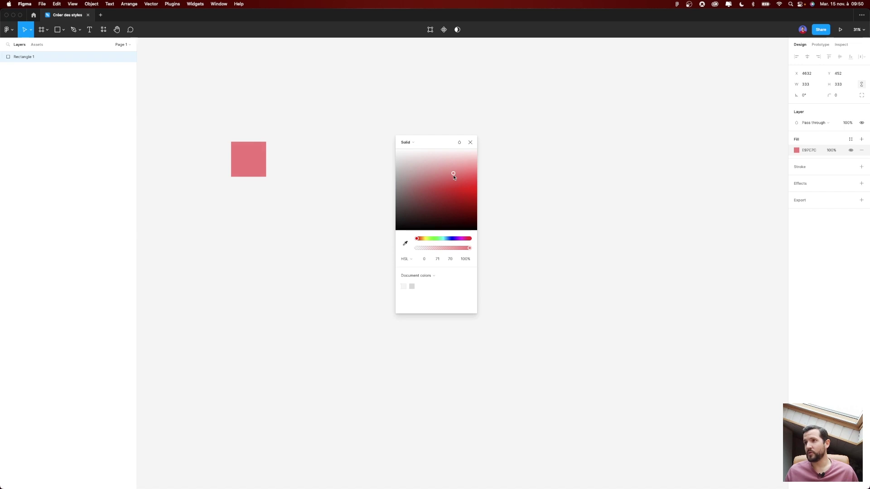
left_click(441, 98)
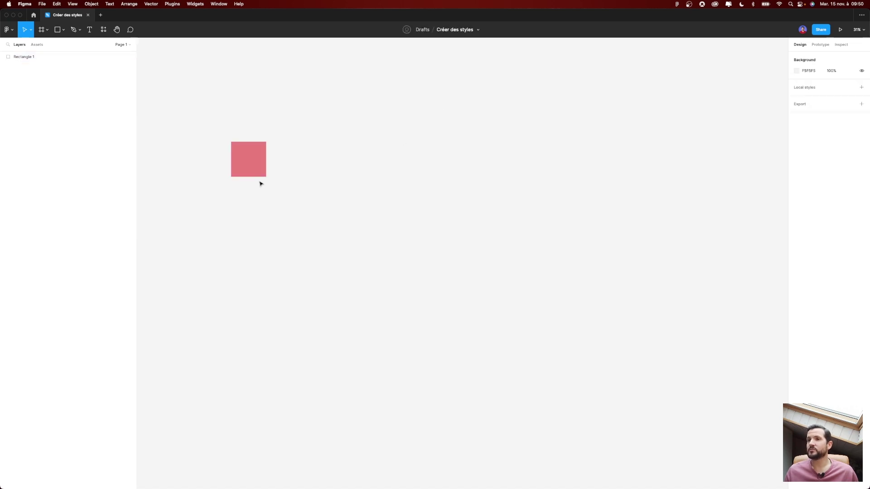
Step: Duplicate the pink square beside it and lighten the copy to pale pink
left_click(247, 160)
mouse_move(247, 160)
left_mouse_down()
mouse_move(313, 161)
mouse_move(267, 159)
left_mouse_up()
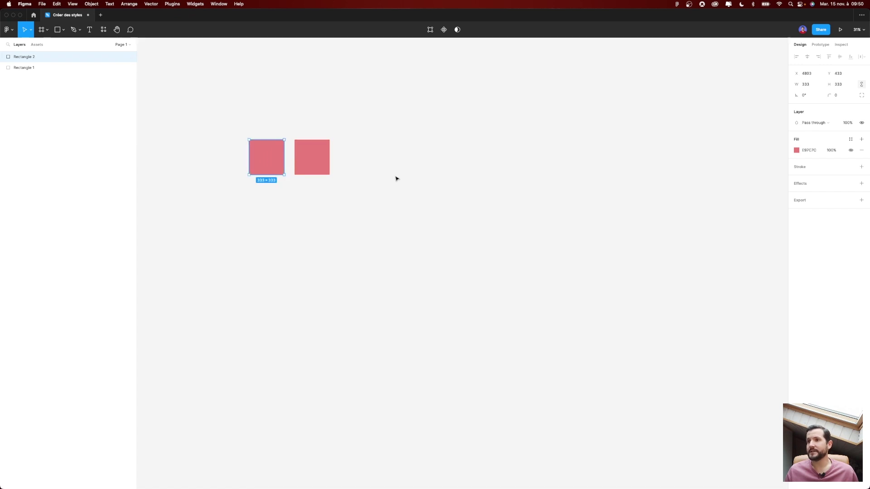
left_click(797, 150)
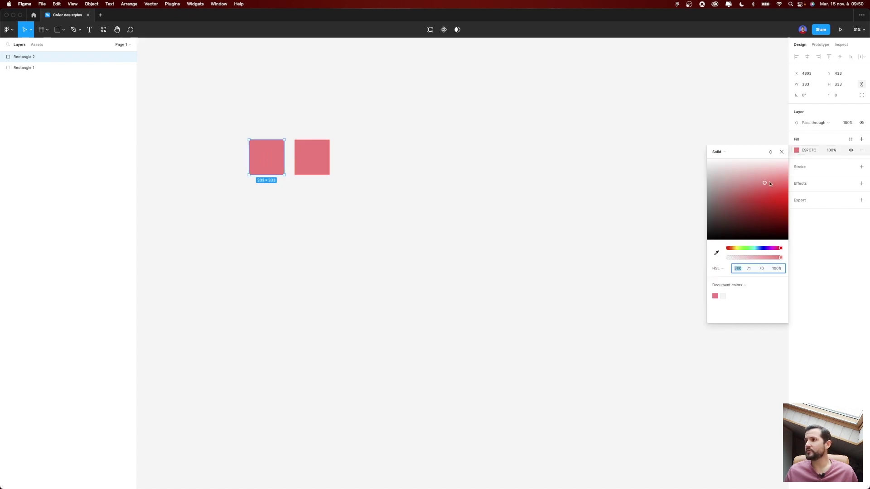
left_click_drag(765, 184, 762, 172)
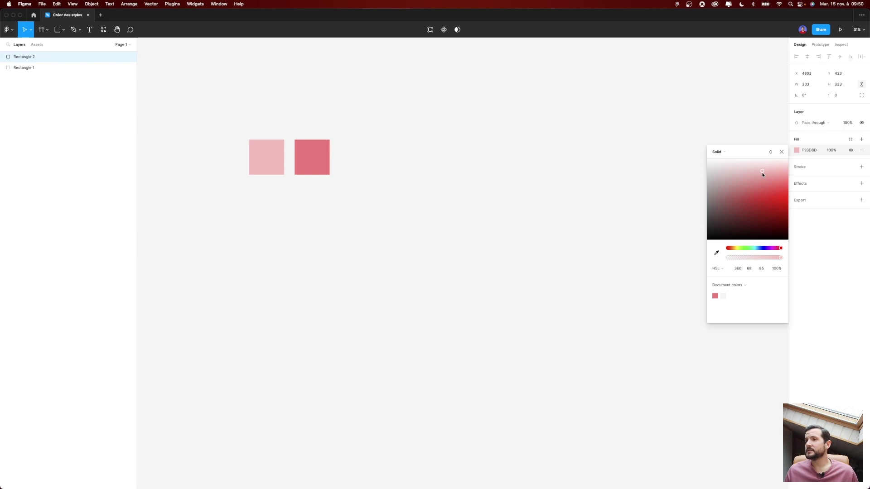
left_click(367, 157)
Step: Add a third square to the right and darken it to deep red
left_click_drag(311, 158, 356, 162)
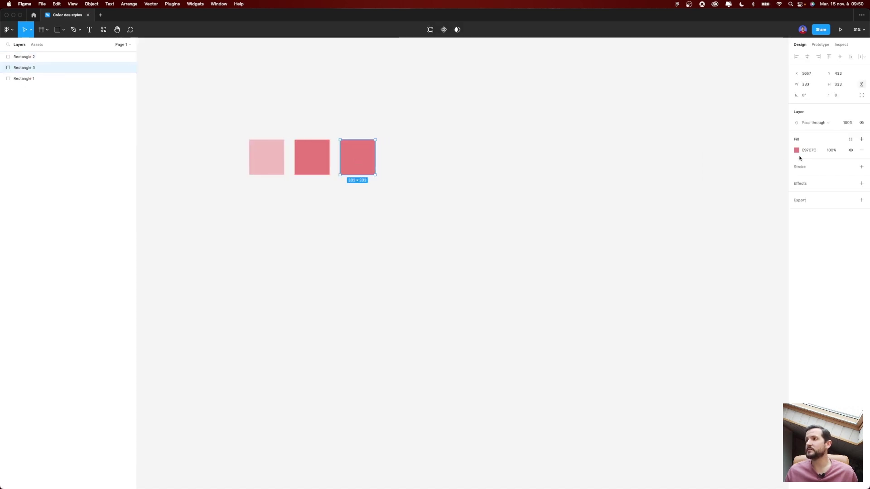
left_click(796, 150)
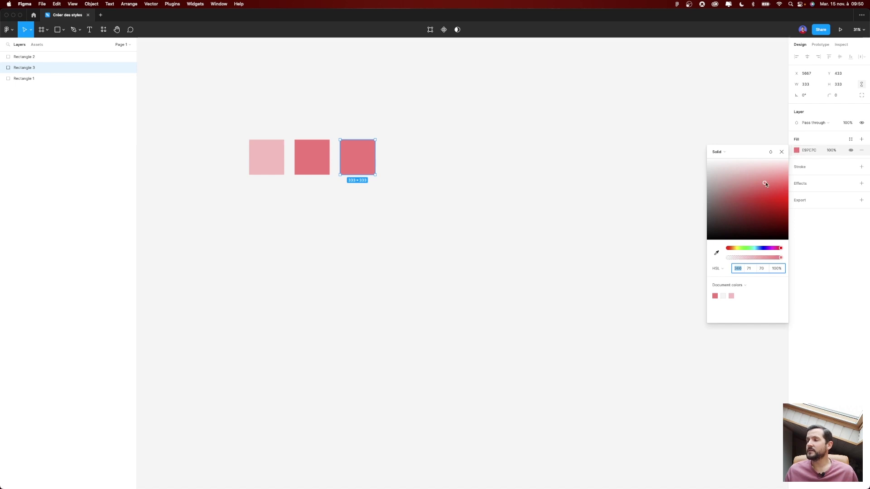
left_click_drag(765, 184, 740, 206)
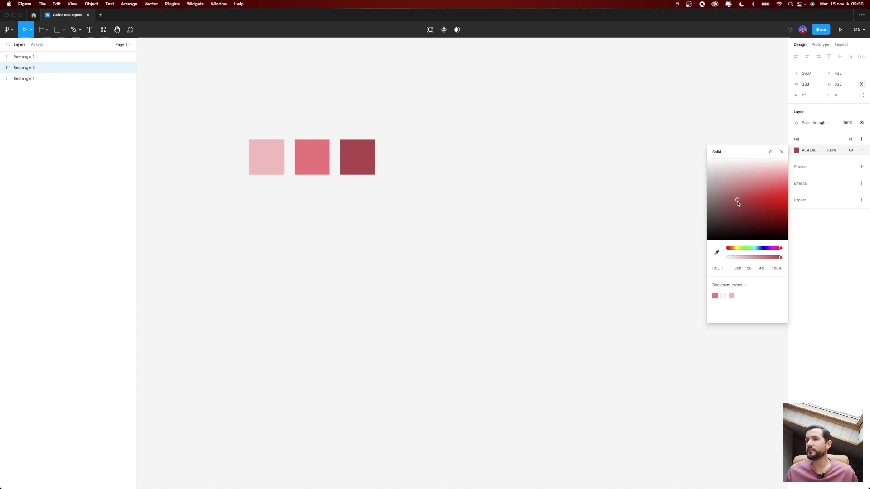
left_click(294, 221)
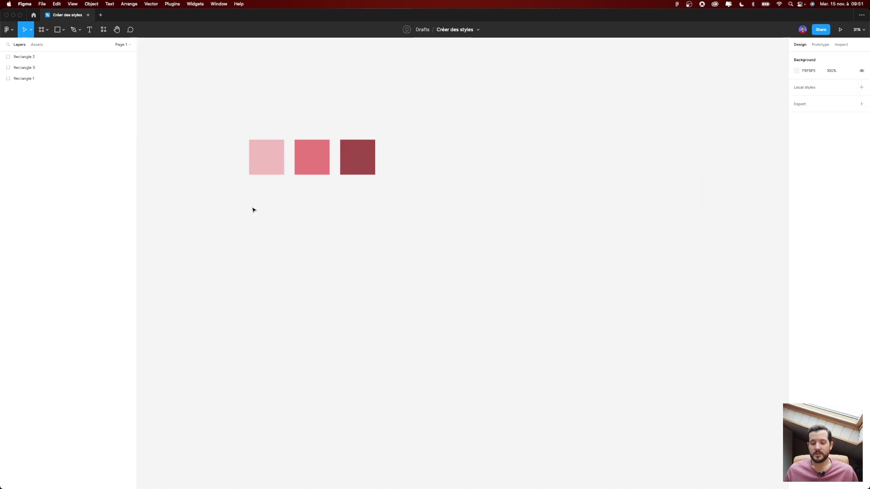
Step: Draw a light grey square below the pink row and add a medium grey copy beside it
key("r")
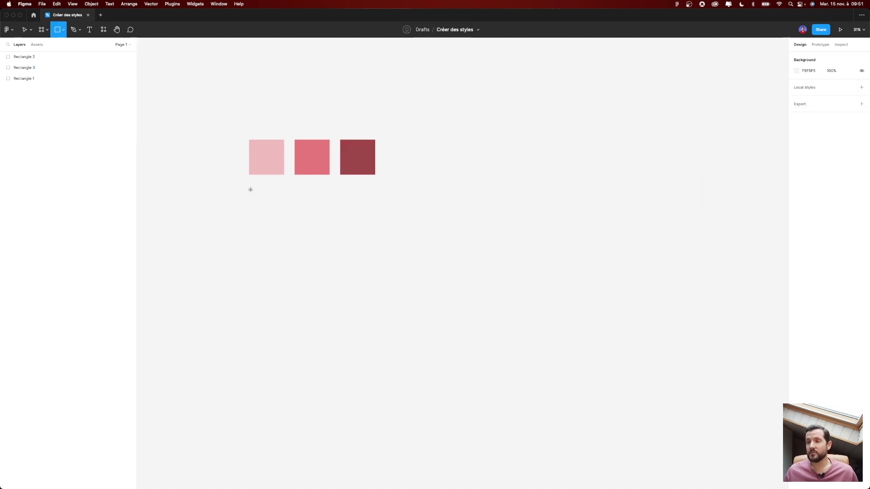
left_click_drag(251, 190, 284, 220)
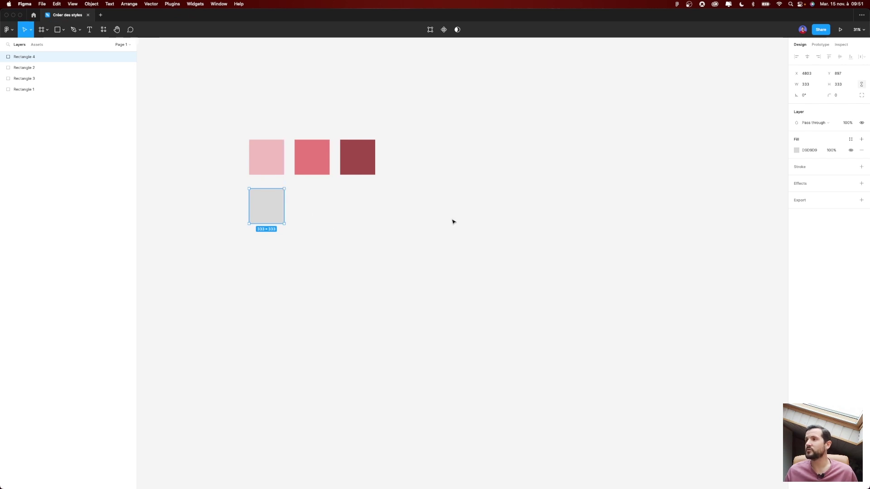
left_click(310, 243)
left_click(265, 215)
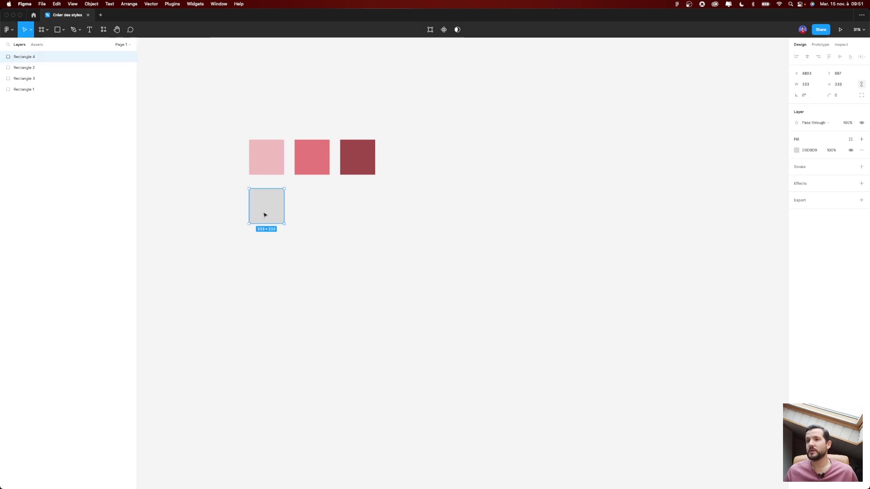
left_click_drag(265, 215, 311, 217, "alt")
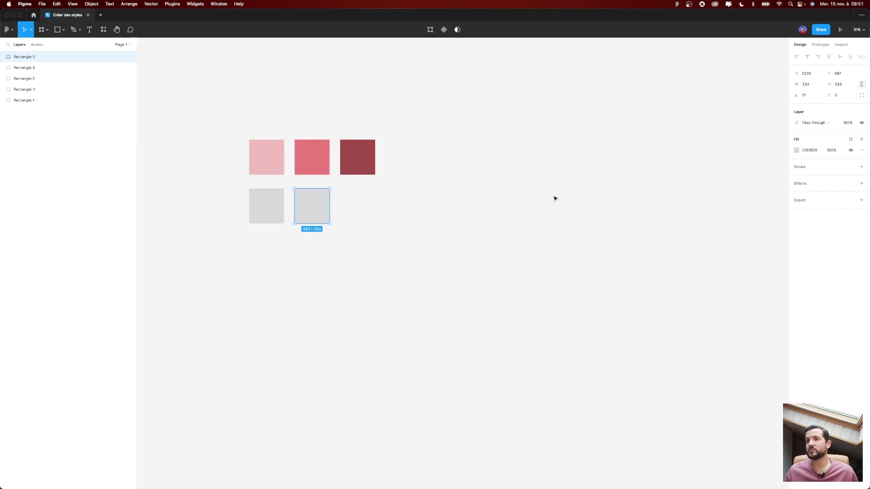
left_click(796, 151)
left_click_drag(708, 180, 709, 190)
Step: Add a third grey square to the right, darkened to dark grey
left_click_drag(326, 213, 372, 212, "alt")
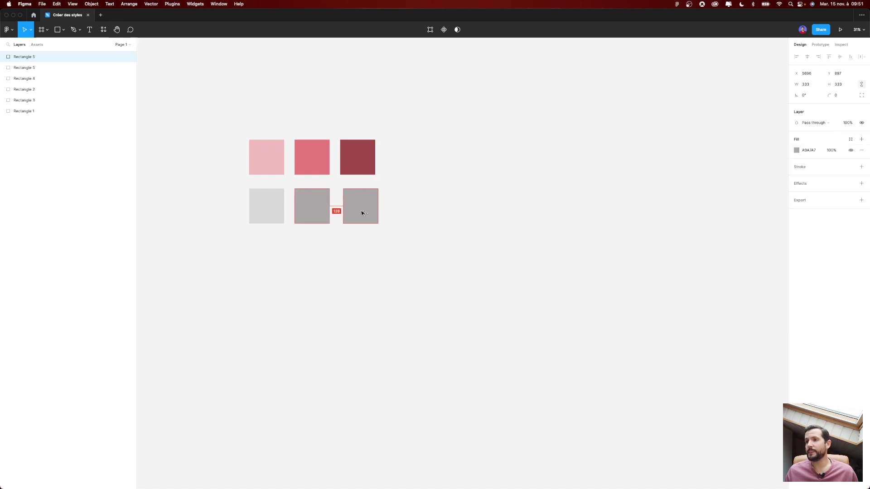
left_click(796, 150)
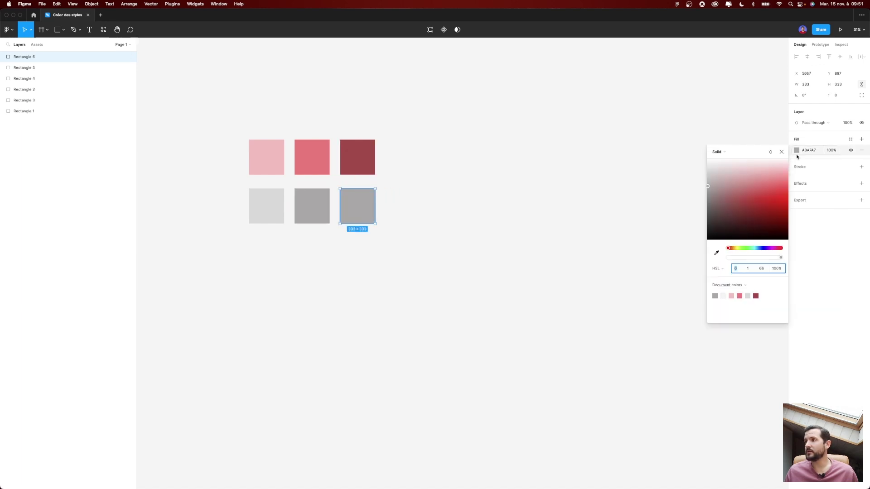
left_click_drag(708, 186, 707, 217)
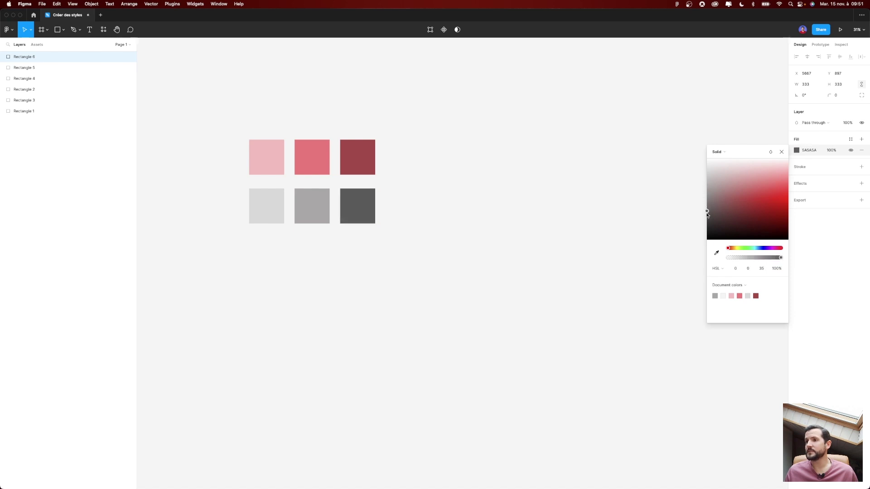
left_click(542, 190)
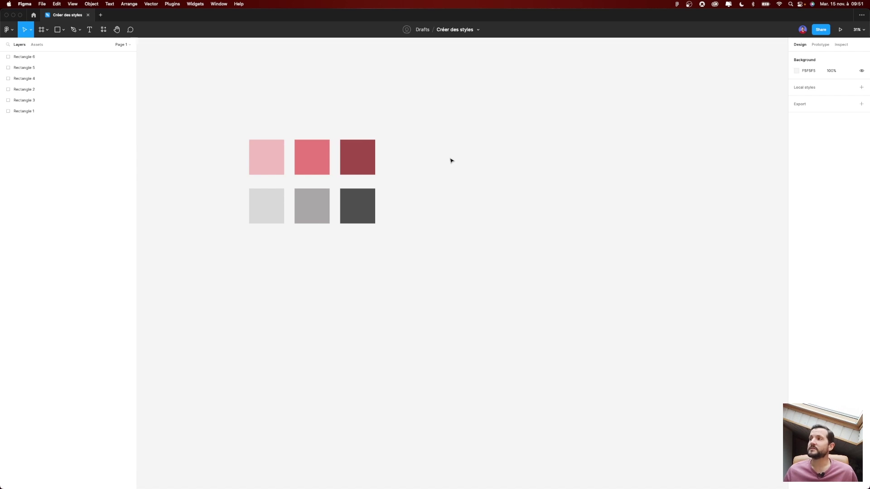
Step: Create the colour style primary/500 from the middle pink square's fill, forming a primary group
left_click(272, 159)
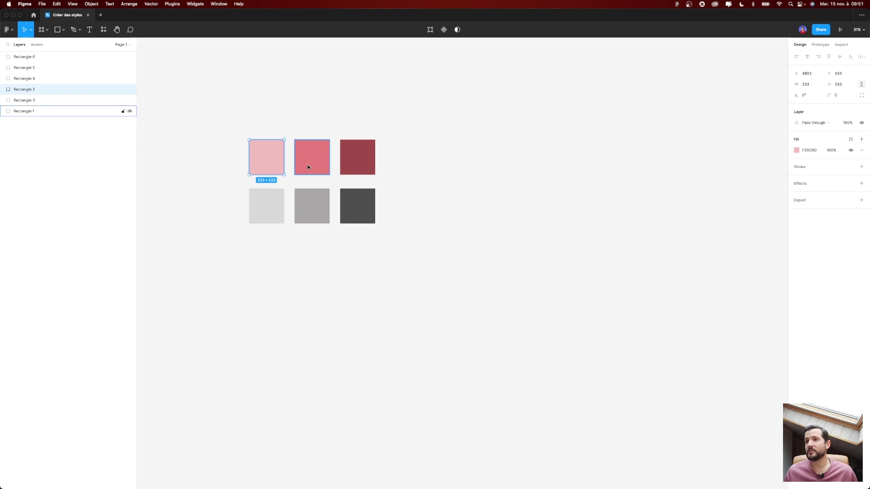
left_click(308, 165)
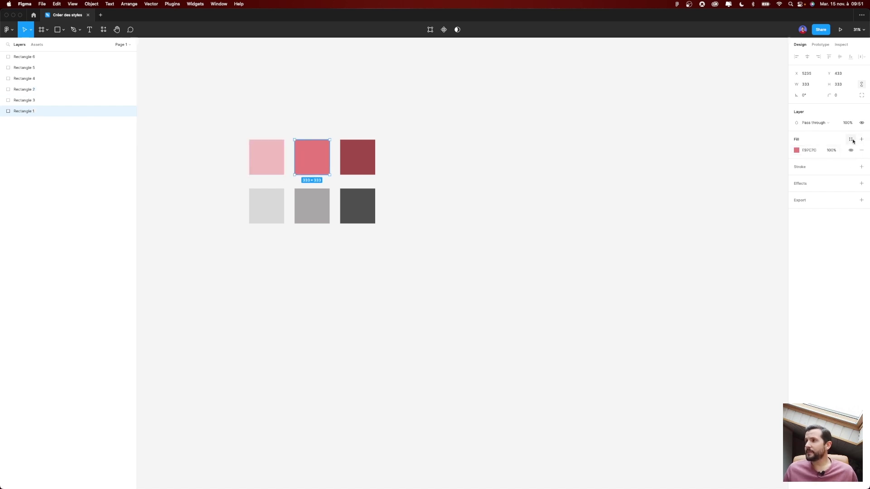
left_click(851, 140)
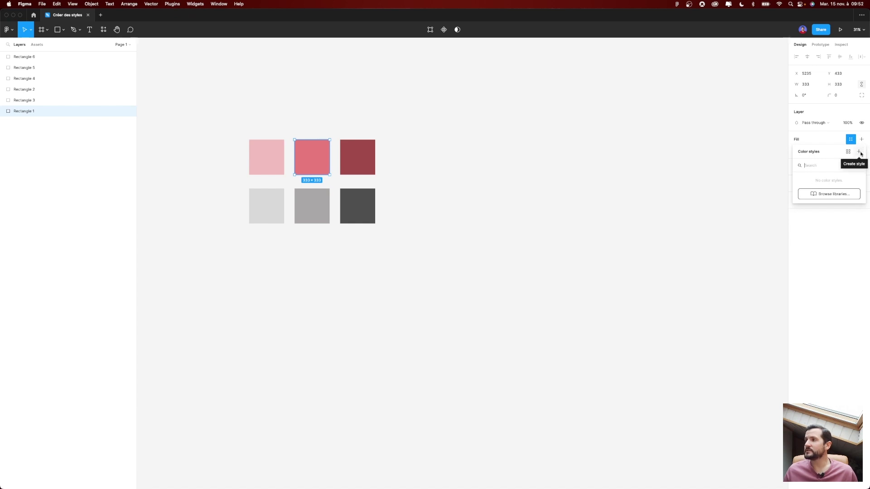
left_click(858, 152)
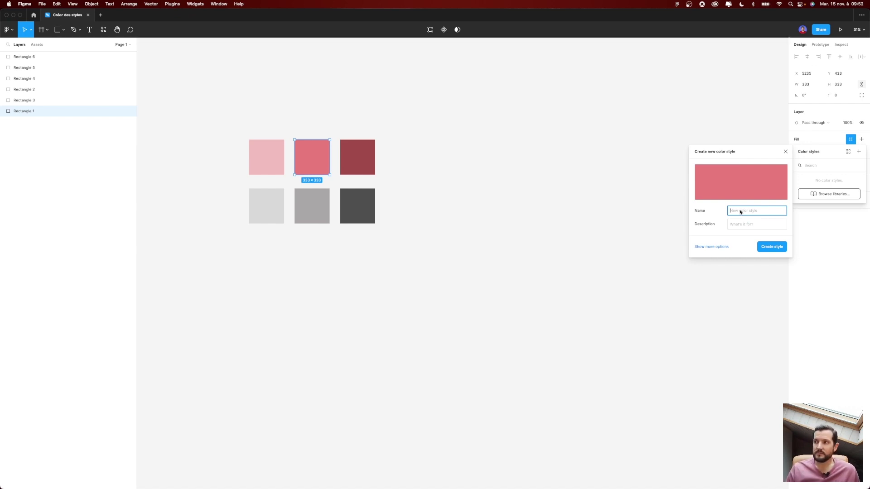
type("pi")
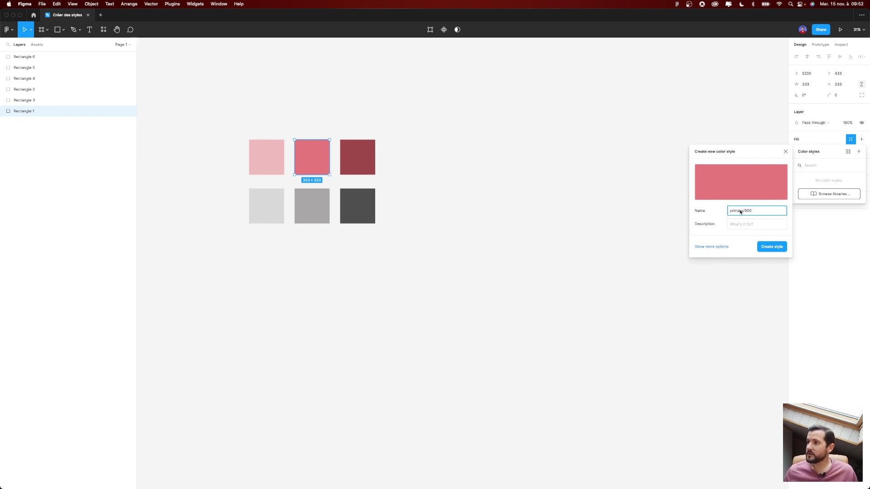
left_click(782, 246)
mouse_move(822, 140)
left_click(810, 144)
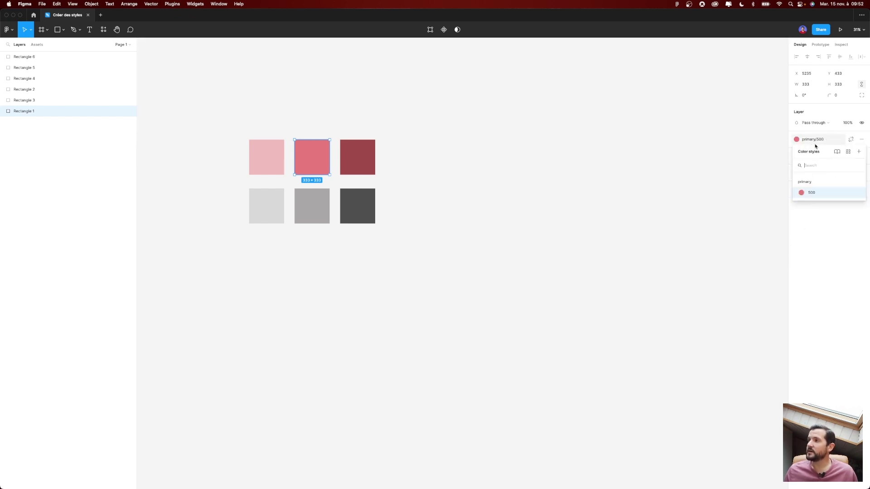
Step: Save the pale pink square's fill as colour style primary/300
mouse_move(822, 192)
left_click(605, 161)
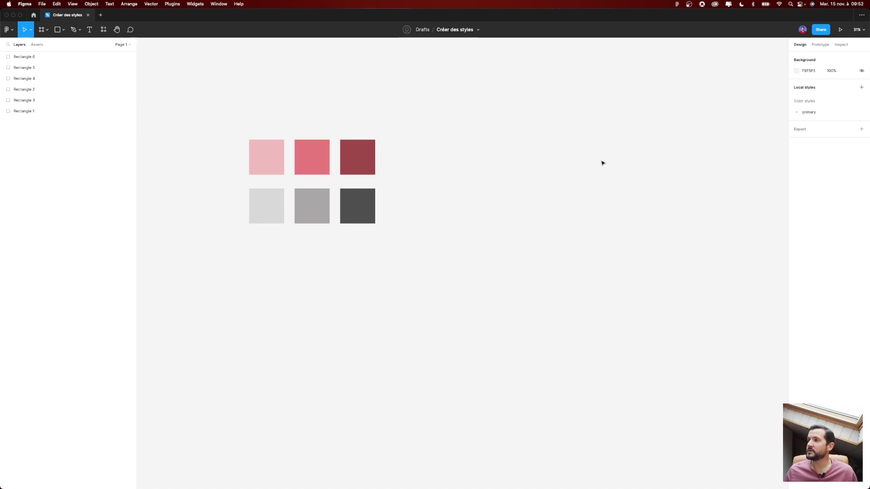
left_click(276, 161)
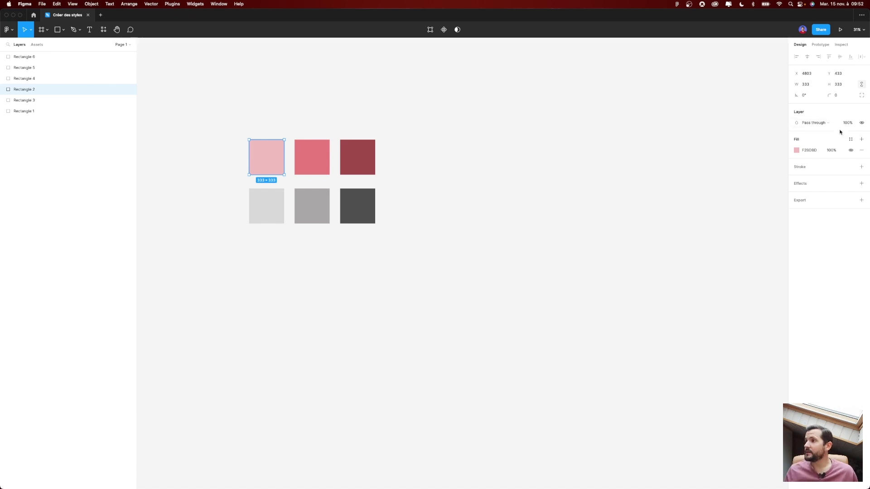
left_click(851, 139)
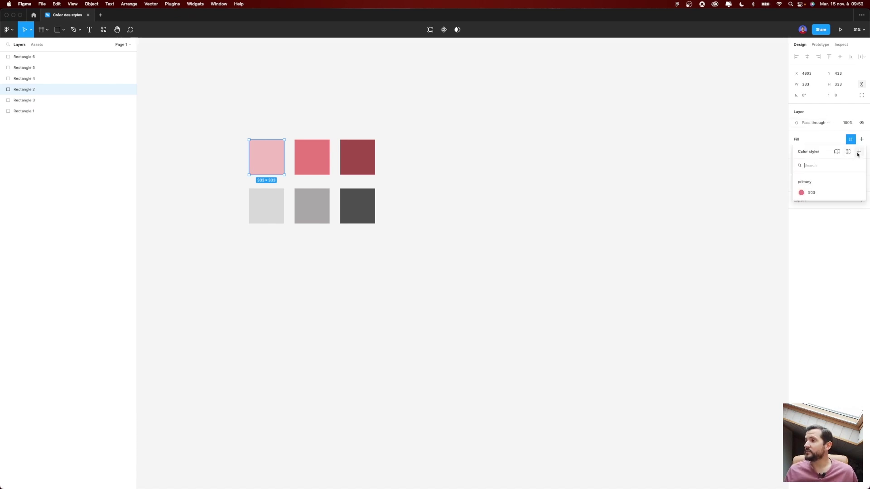
left_click(857, 152)
type("p")
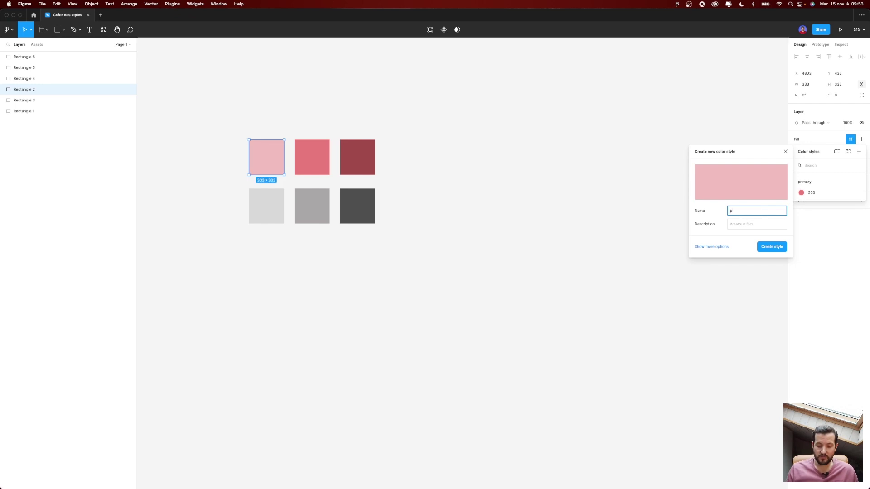
type("rimary/300")
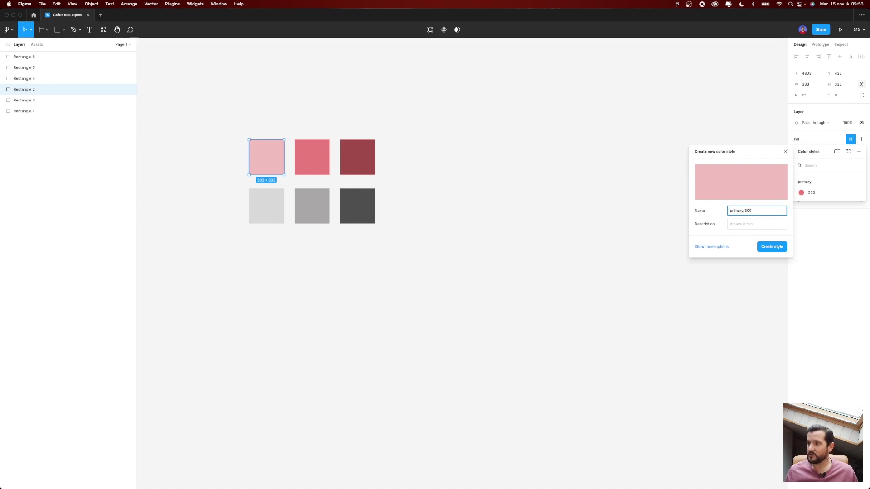
key("Return")
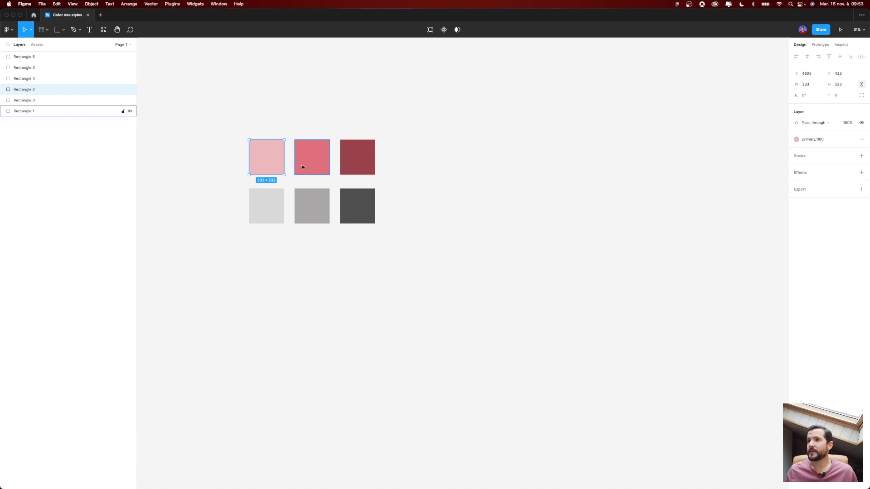
Step: Save the deep red square's fill as colour style primary/800
left_click(366, 164)
left_click(850, 141)
left_click(858, 151)
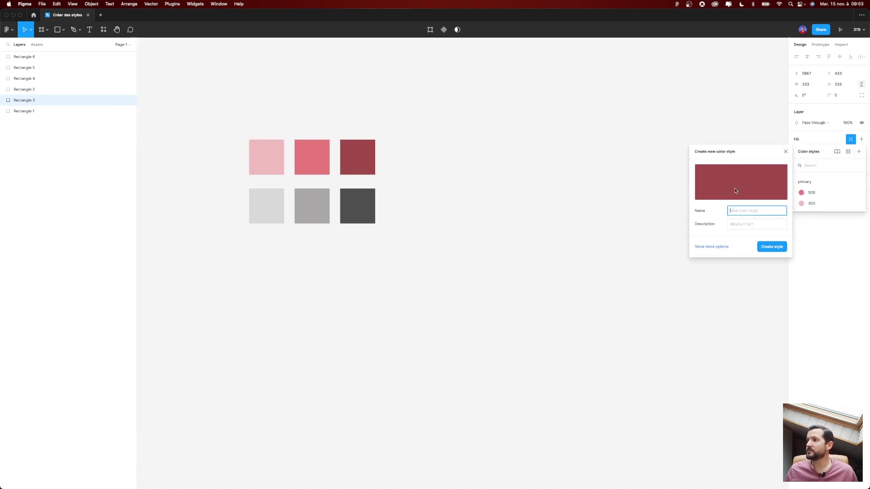
type("primary/")
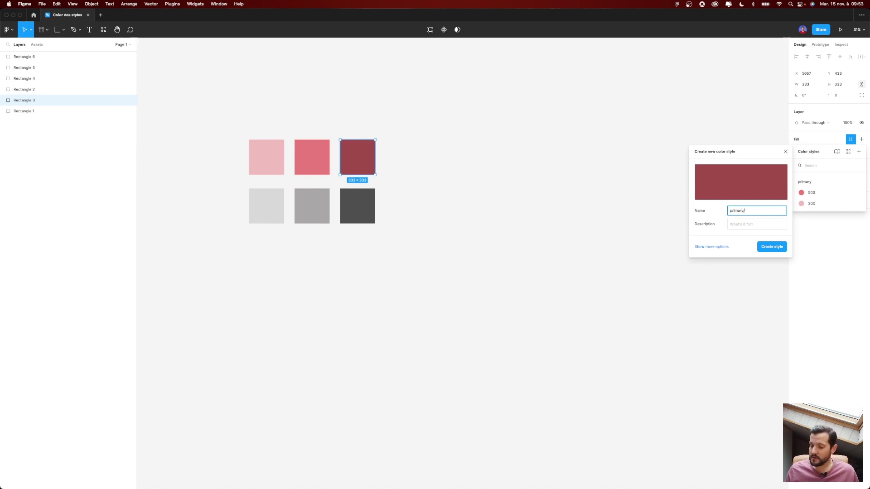
type("00")
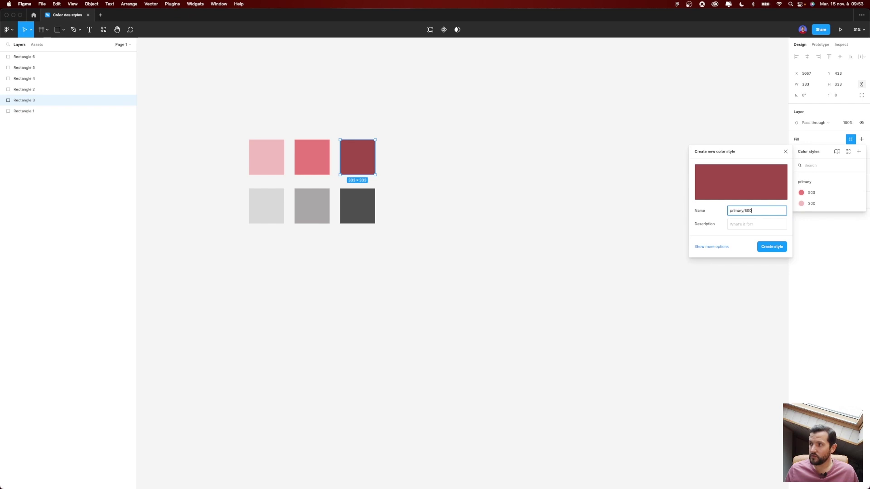
left_click(779, 247)
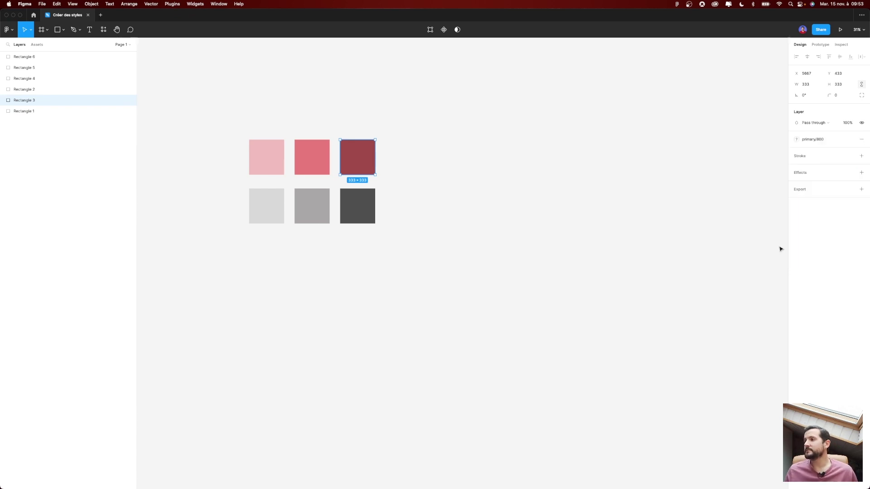
left_click(850, 139)
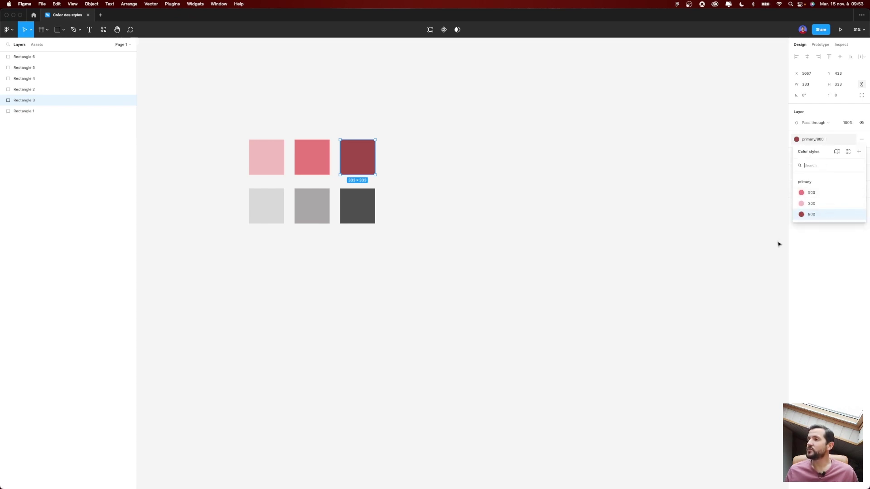
Step: Save the light grey square's fill as colour style gray/300
left_click(568, 148)
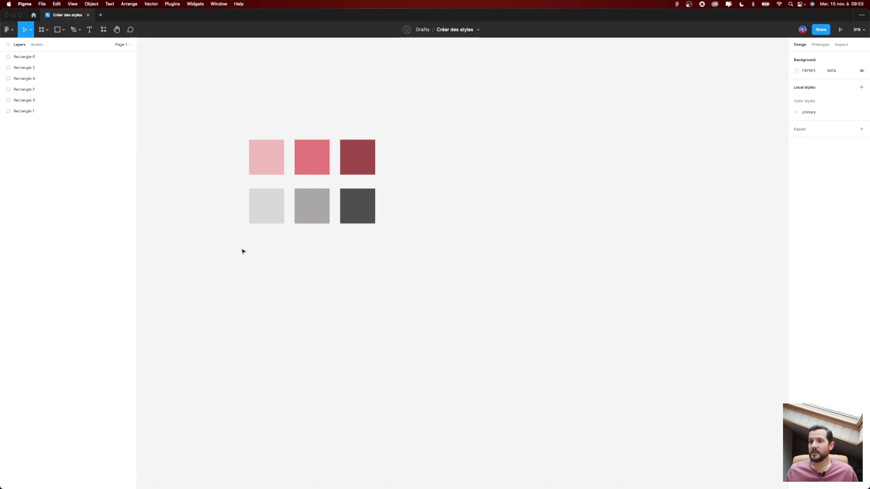
left_click(265, 209)
left_click(850, 139)
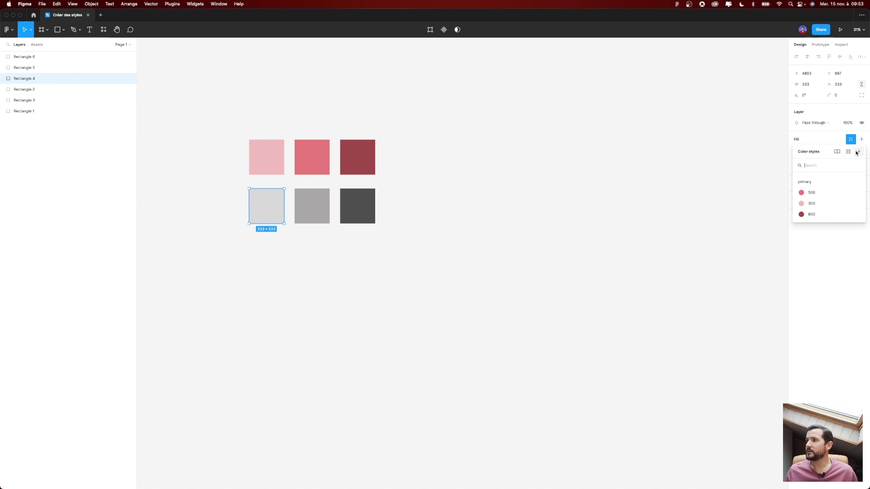
left_click(858, 152)
type("gray/")
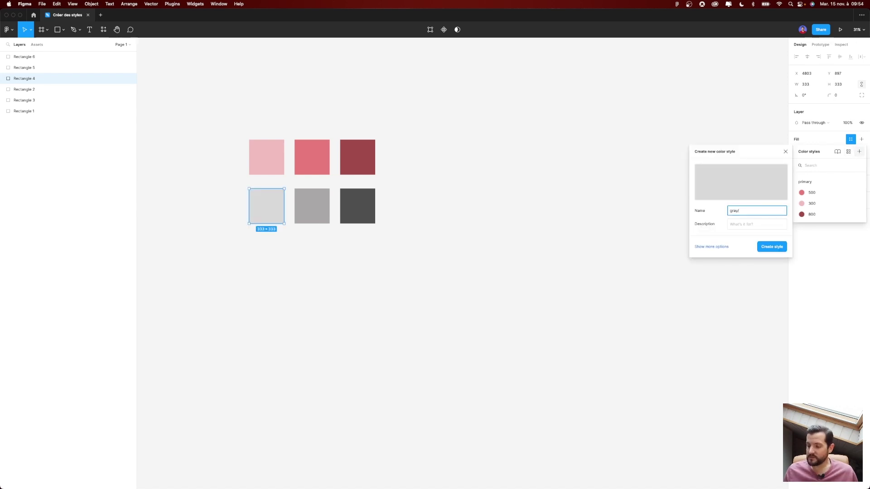
type("200")
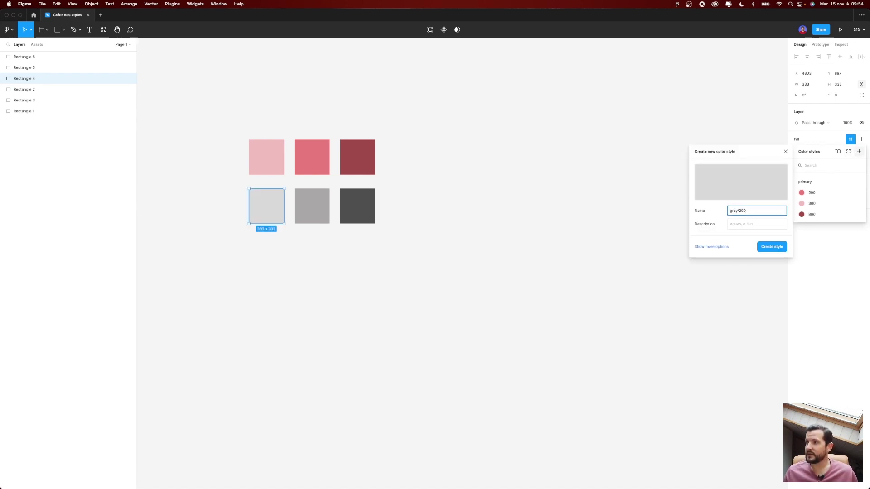
key("BackSpace")
key("BackSpace")
key("BackSpace")
type("300")
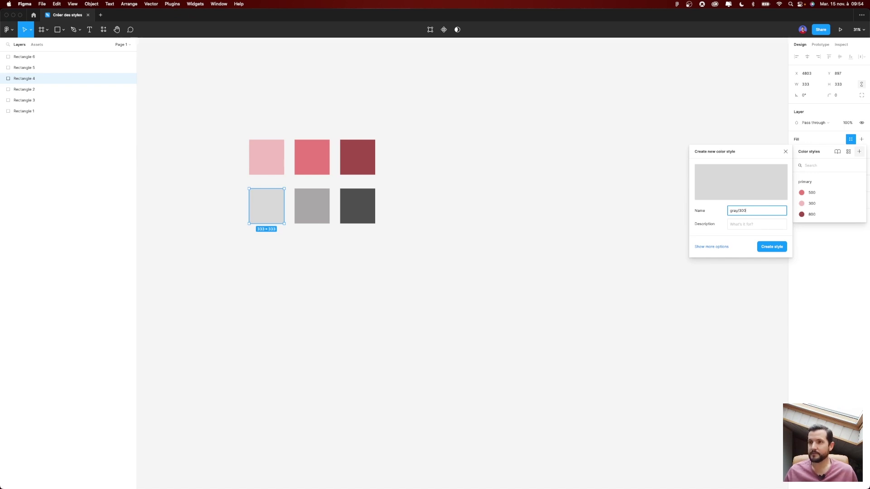
key("Return")
Step: Save the middle grey square's fill as colour style gray/500
left_click(323, 221)
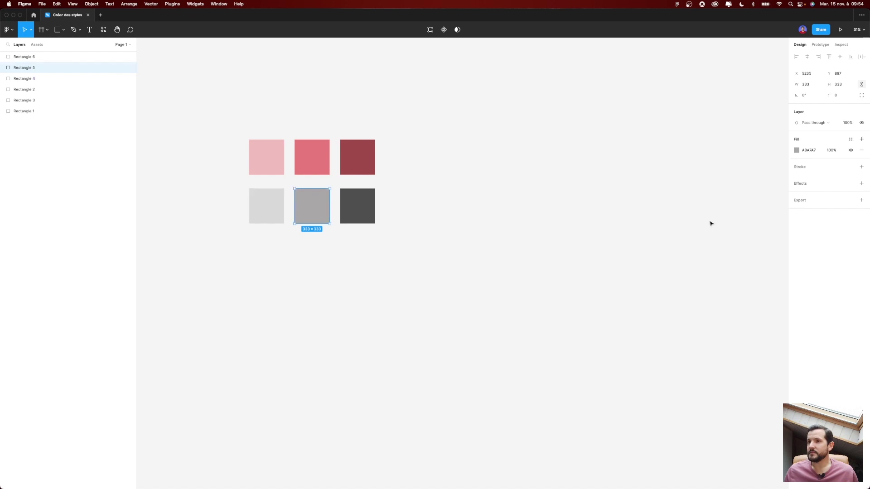
left_click(850, 140)
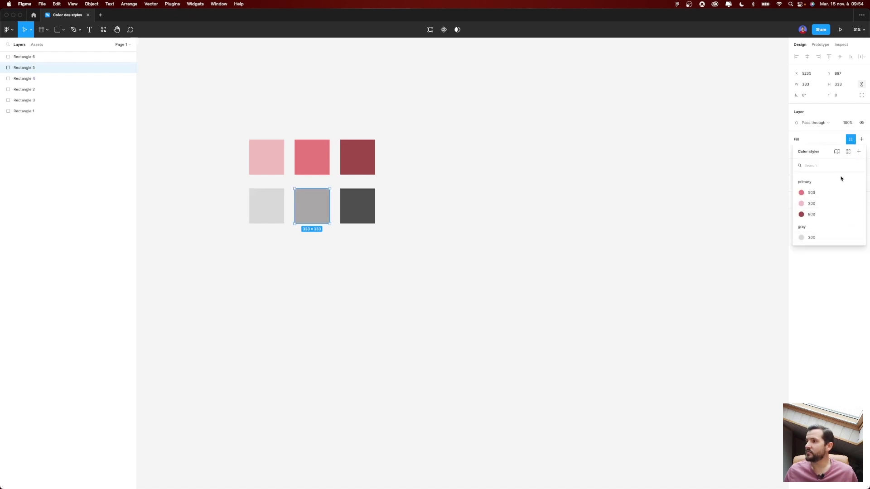
left_click(858, 152)
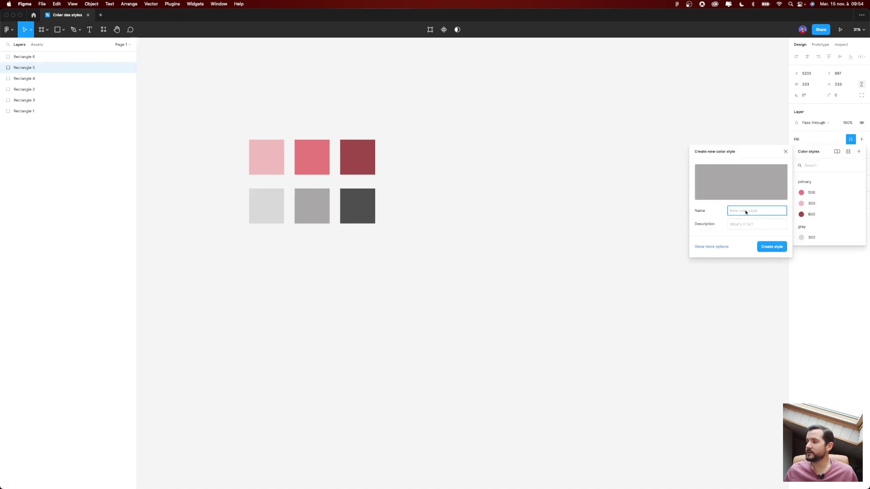
type("gray/5")
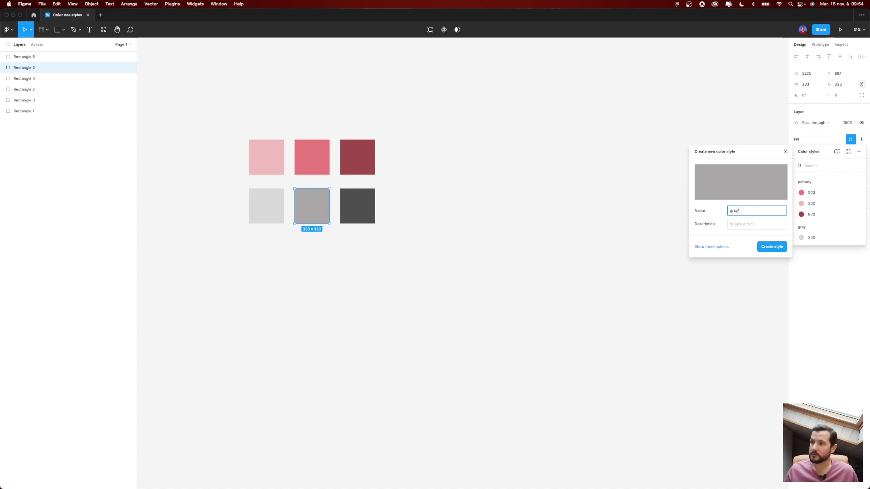
type("00")
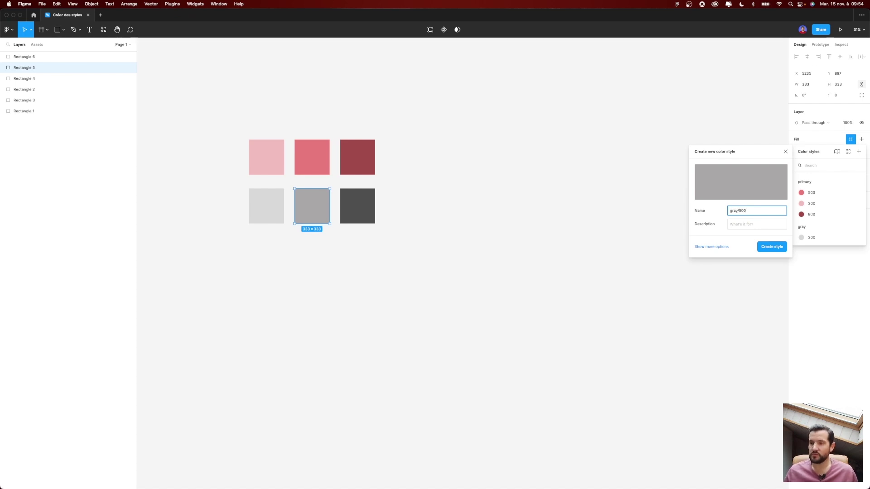
key("Return")
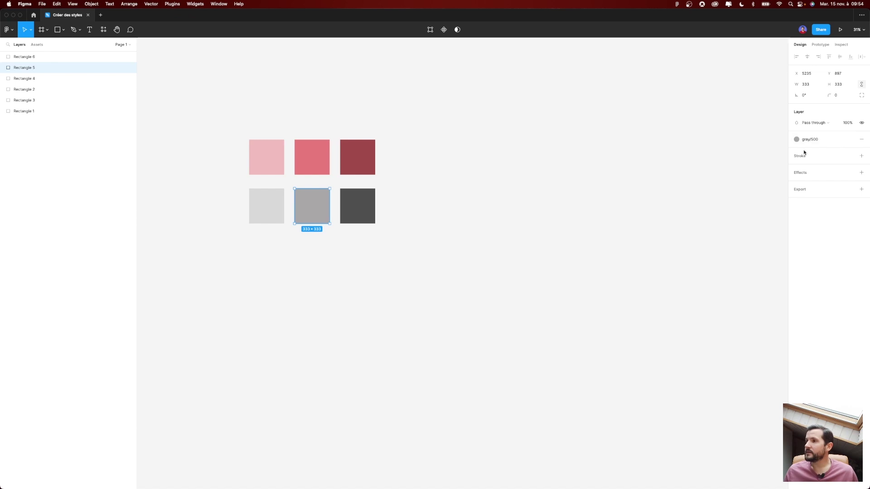
Step: Save the dark grey square's fill as gray/800, then select all six squares
left_click(356, 204)
left_click(851, 140)
left_click(848, 153)
left_click(848, 153)
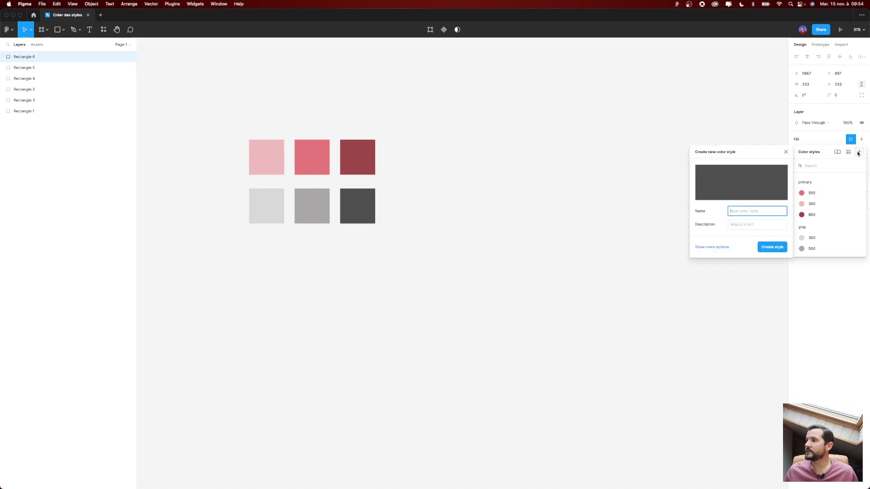
type("gray")
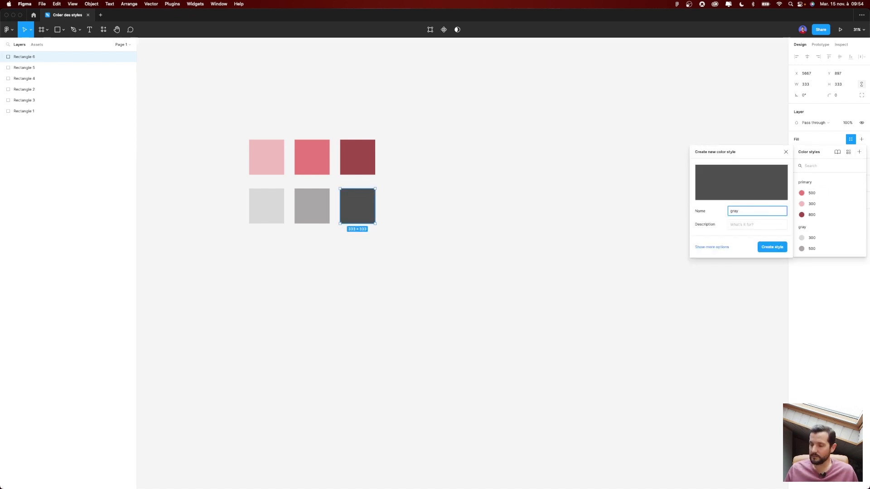
type("/800")
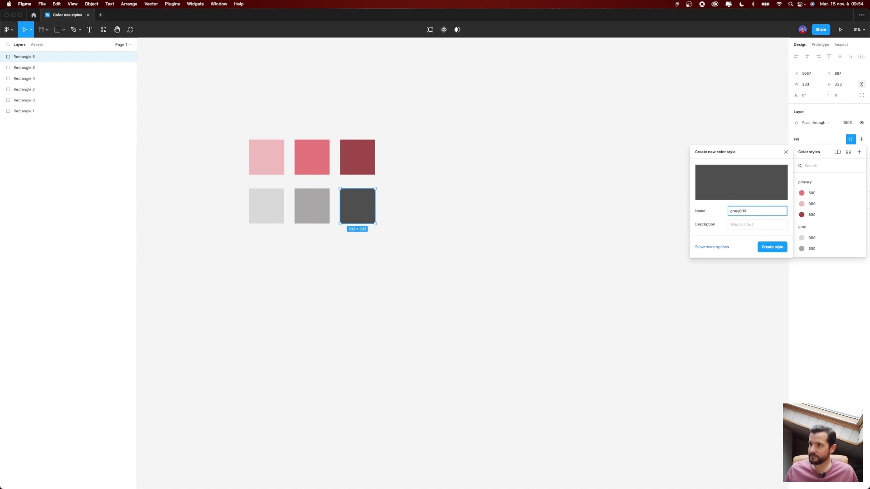
key("Return")
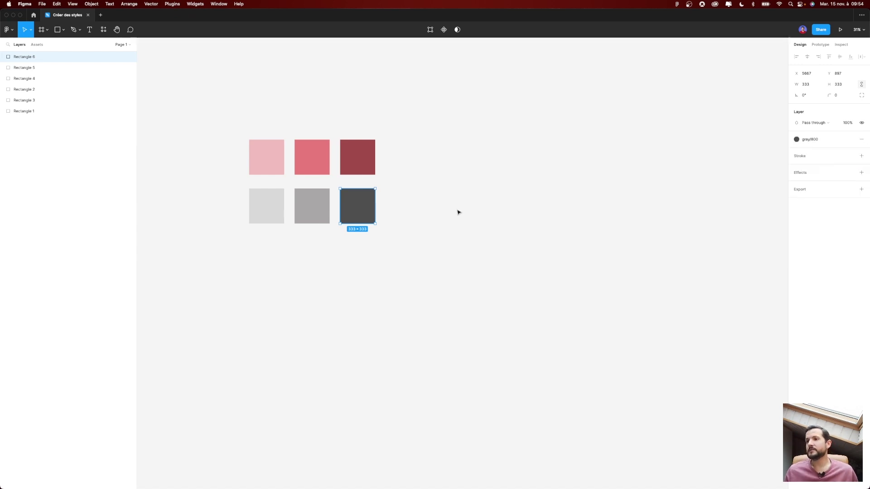
left_click_drag(466, 244, 151, 138)
Step: Deselect and expand the primary and gray groups under Local styles
left_click(521, 193)
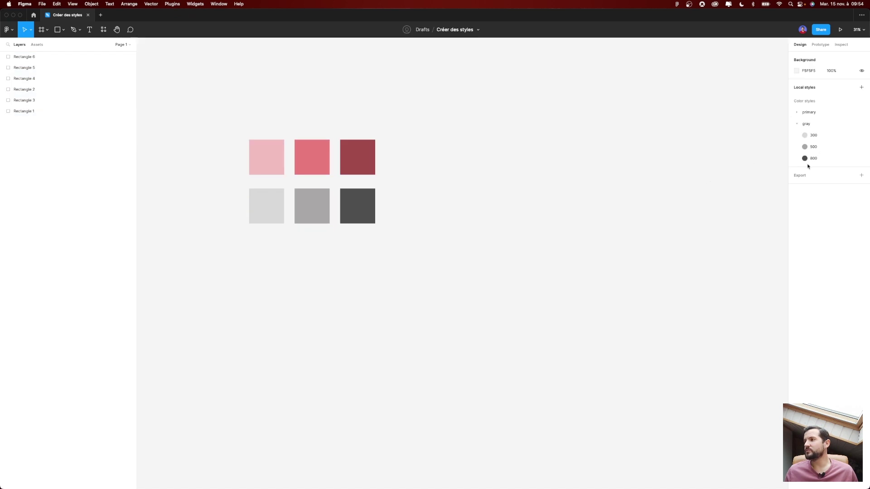
left_click(797, 113)
left_click(797, 113)
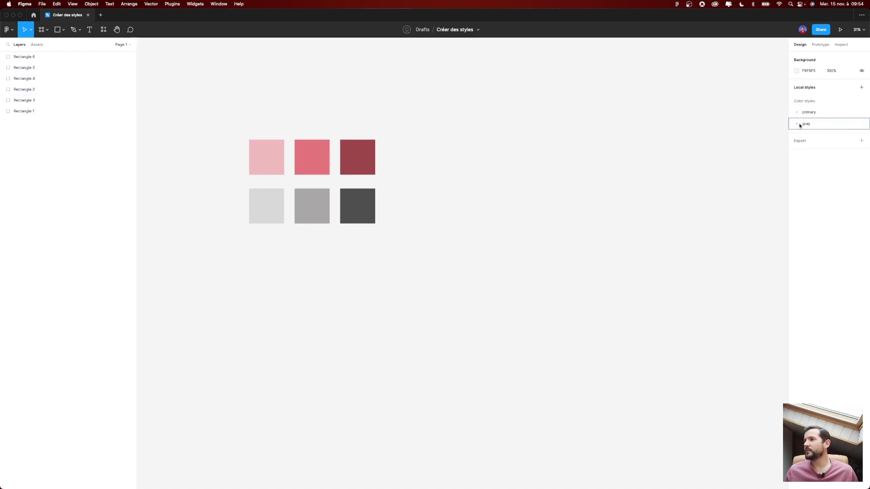
left_click(816, 113)
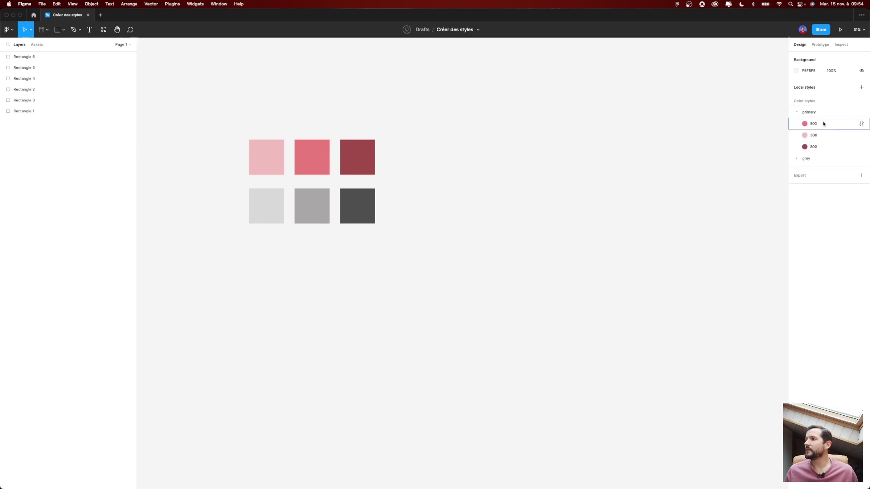
left_click(797, 159)
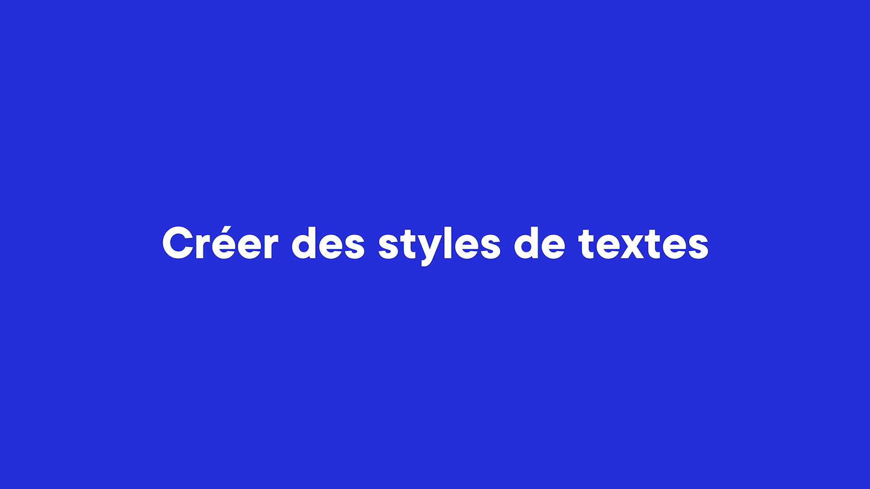
Step: Add a titre1 heading text at size 48 in Inter Black weight
type("Titr")
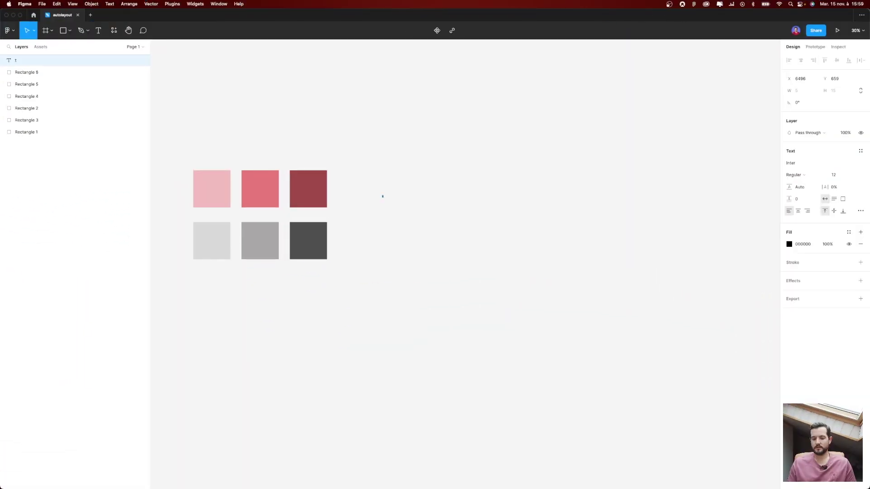
type("1")
key("Escape")
left_click(413, 213)
scroll(405, 208, "up", 5)
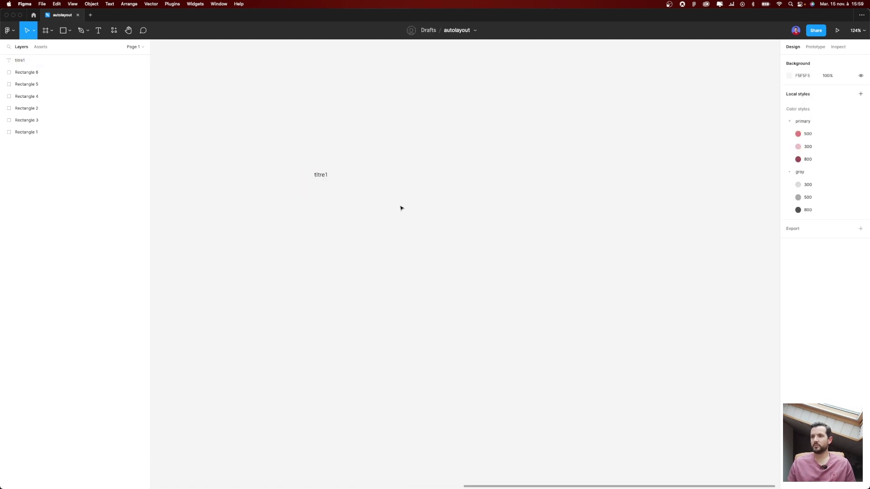
left_click(316, 186)
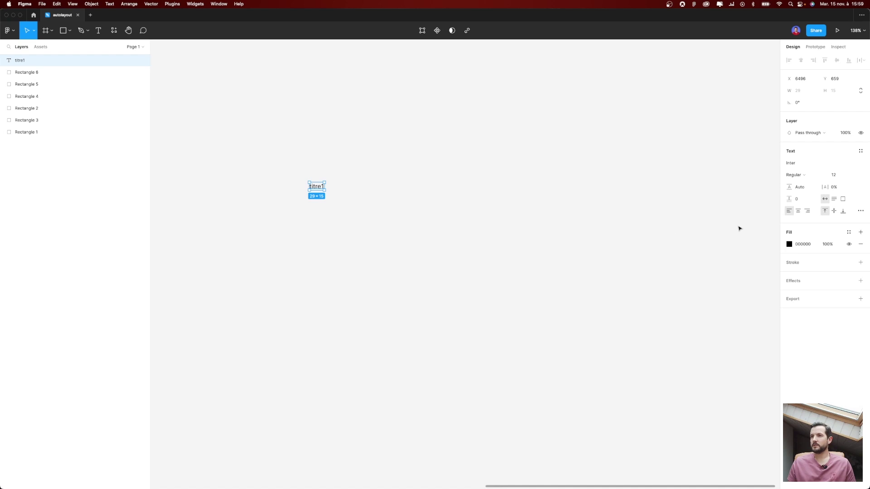
left_click(841, 180)
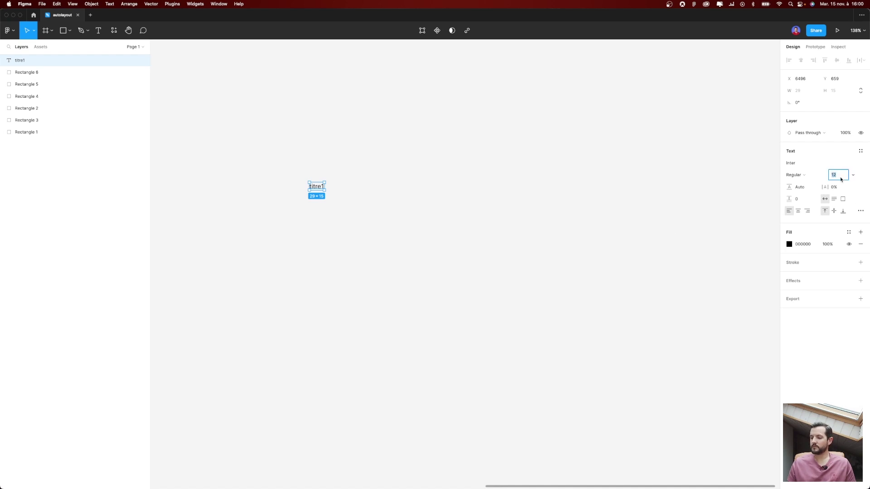
type("48")
key("Return")
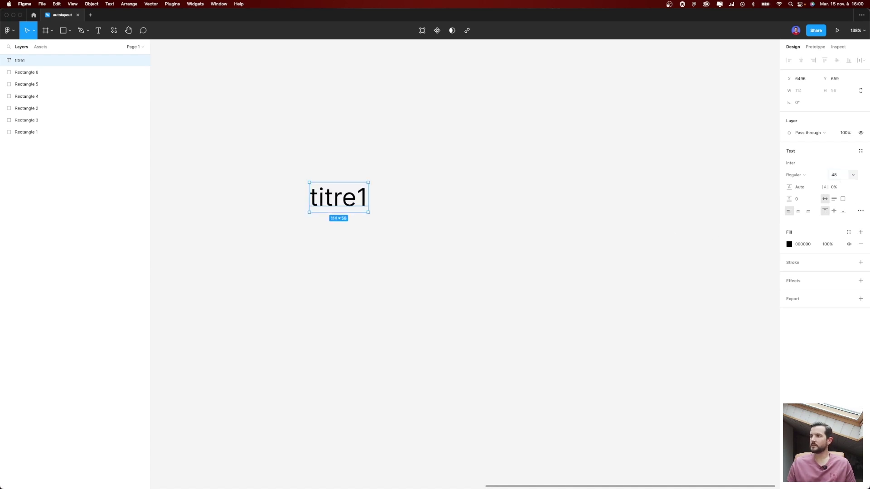
left_click(811, 176)
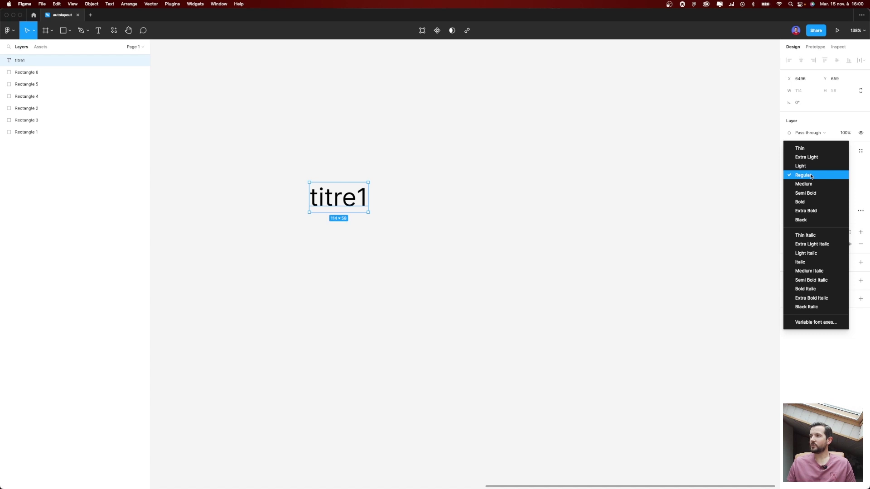
left_click(801, 220)
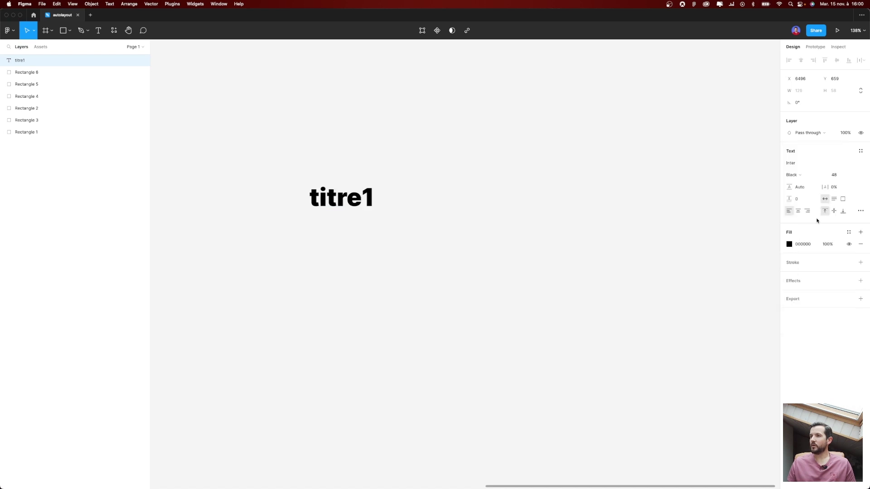
Step: Move titre1 up-left, reset its letter spacing to 0%, and duplicate it below
left_click(449, 203)
left_click_drag(339, 197, 294, 179)
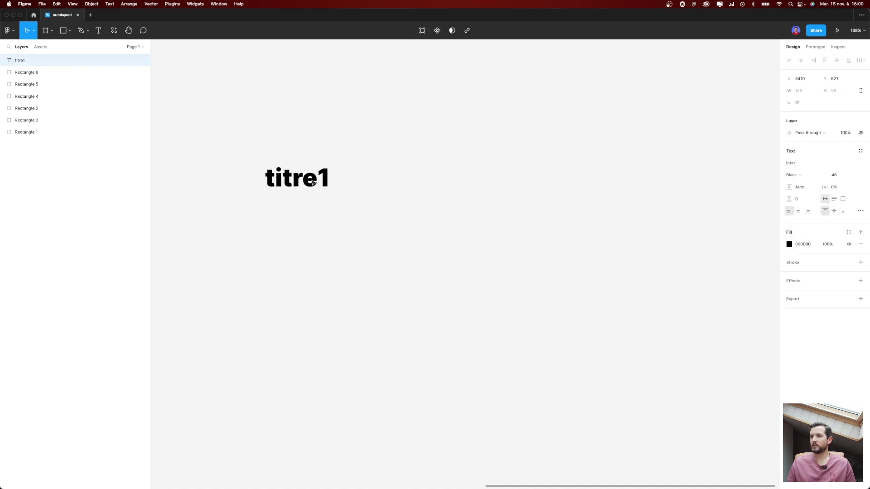
left_click(411, 228)
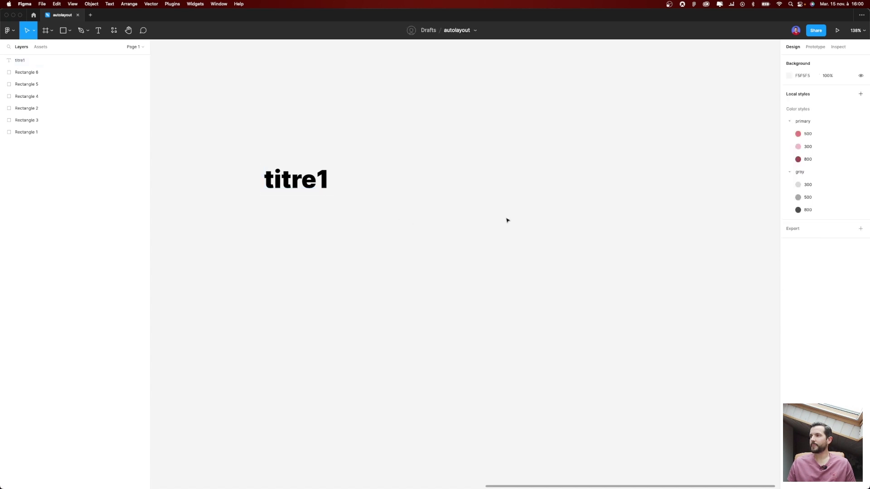
left_click(270, 181)
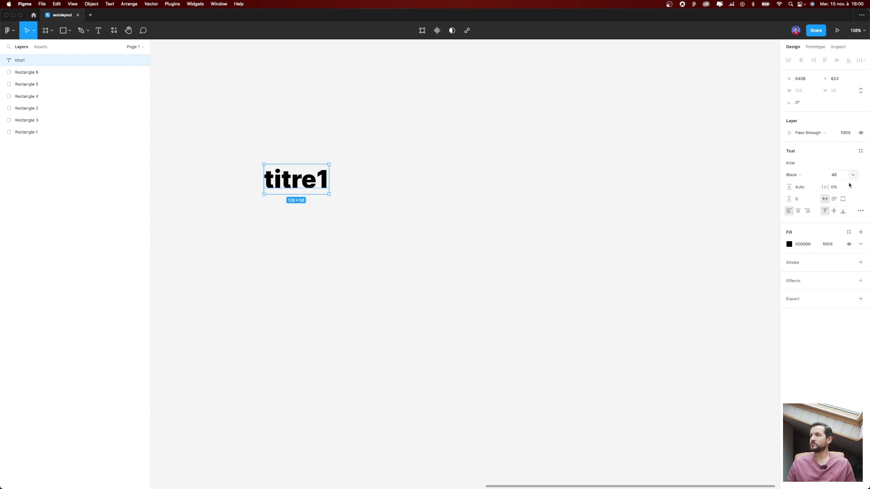
left_click_drag(831, 189, 826, 189)
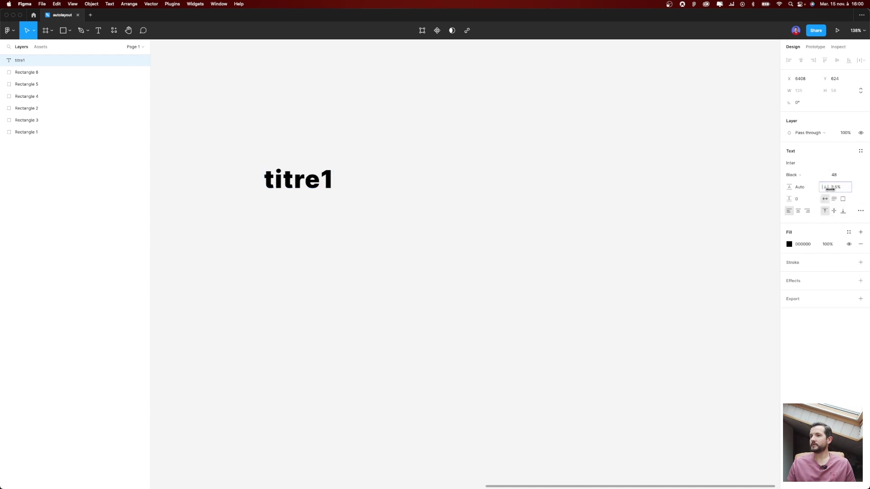
left_click(842, 188)
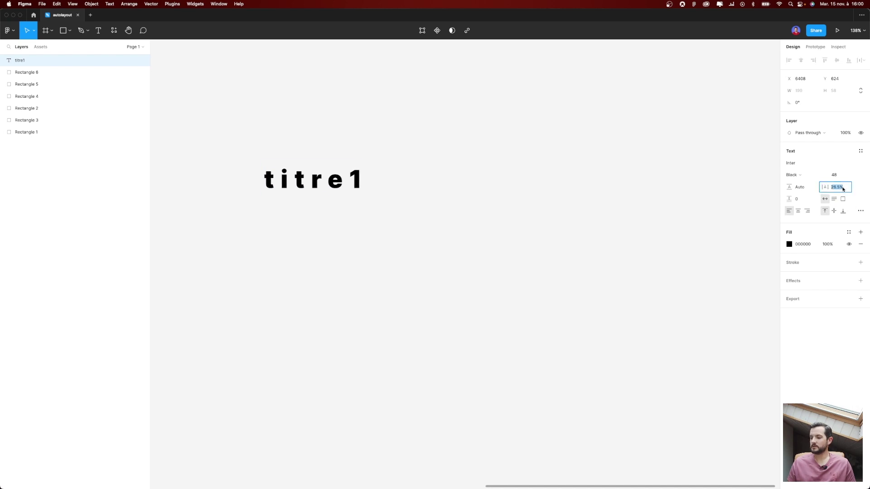
type("0")
key("Return")
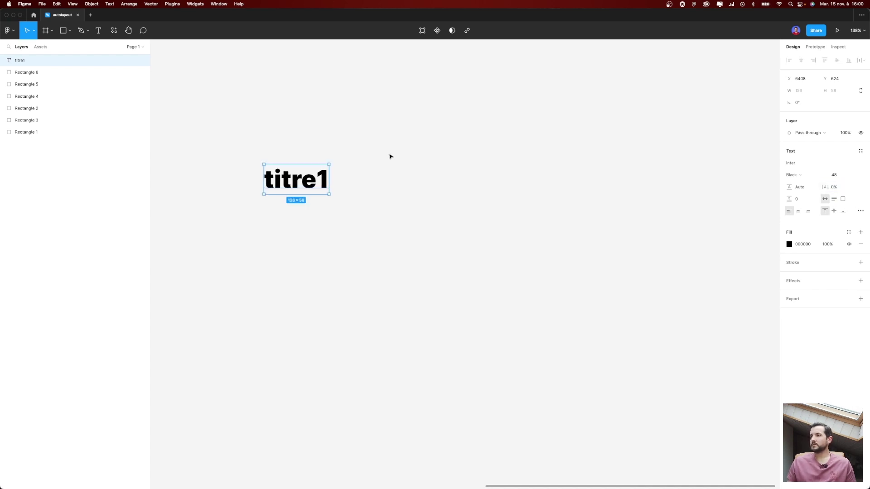
left_click(389, 156)
left_click_drag(327, 186, 327, 216)
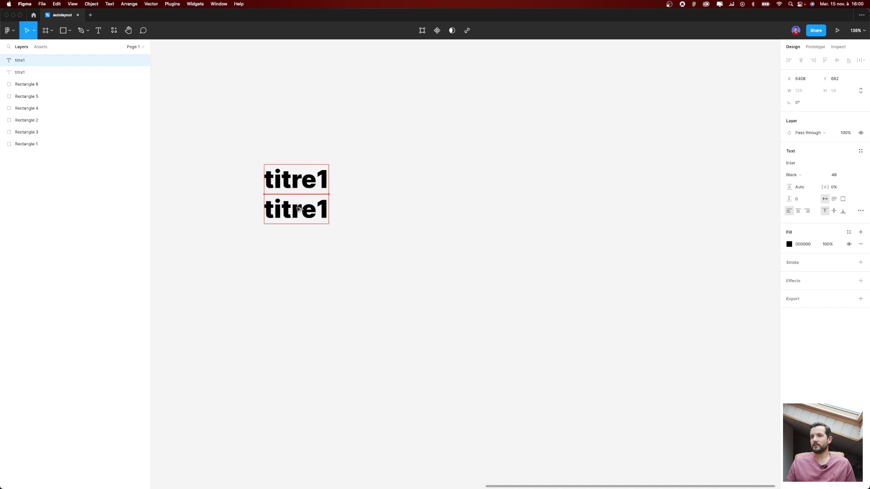
Step: Make the copied heading Titre2 in Bold weight at size 36
double_click(327, 216)
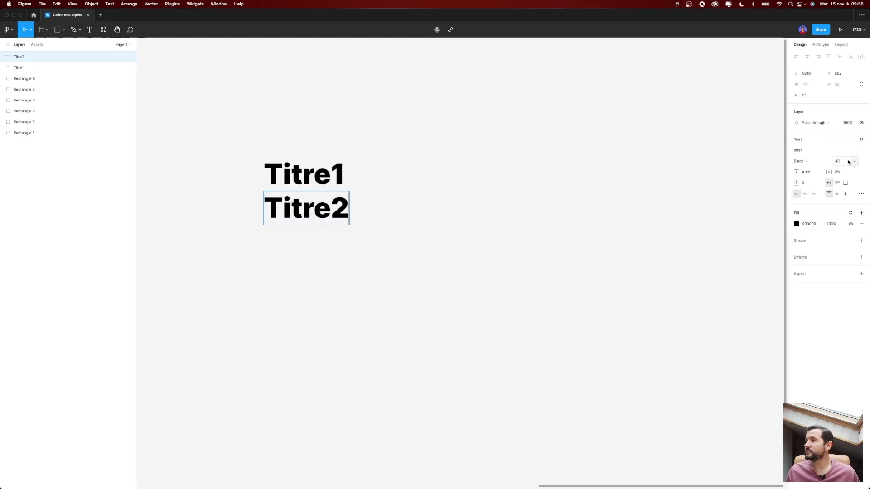
left_click(801, 161)
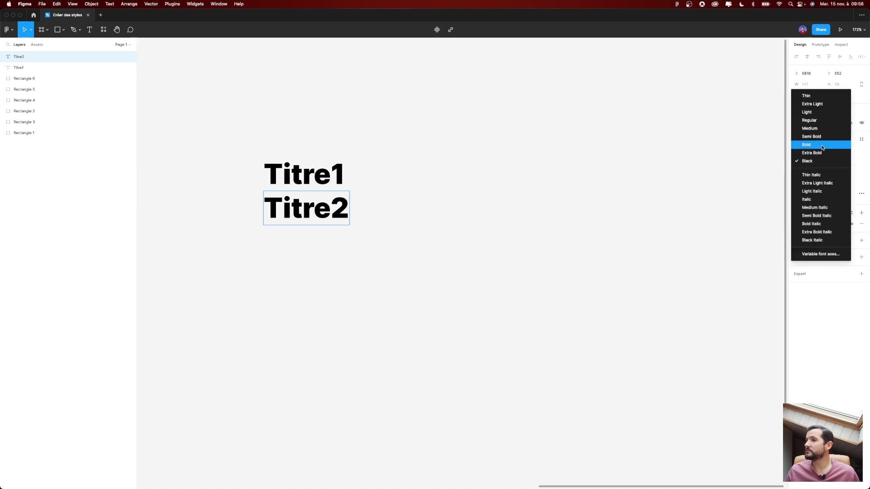
left_click(822, 147)
left_click(841, 164)
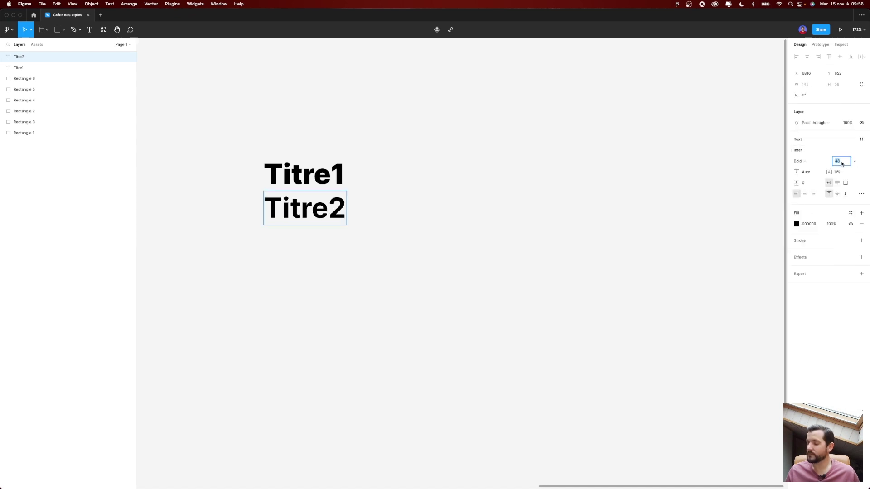
type("36")
key("Return")
key("Escape")
Step: Duplicate Titre2 below, rename the copy Titre3 and set it to Medium weight
left_click_drag(305, 203, 305, 236)
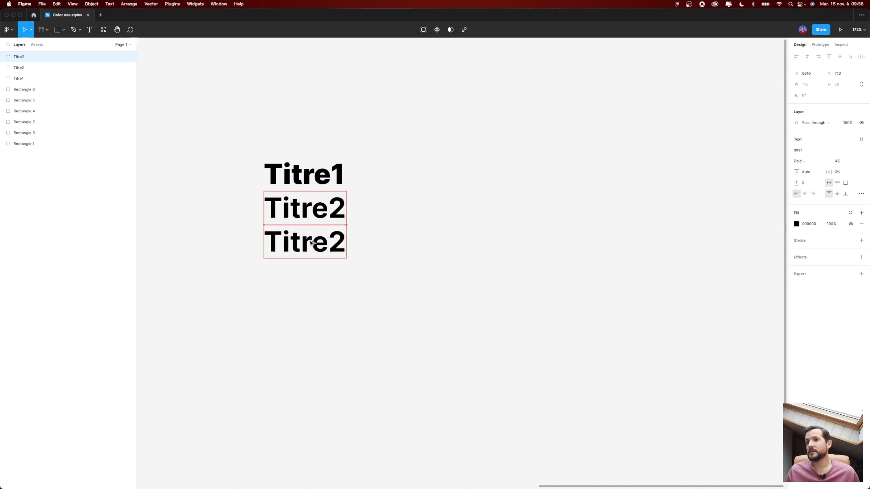
double_click(342, 248)
left_click_drag(328, 247, 373, 248)
type("3")
key("Escape")
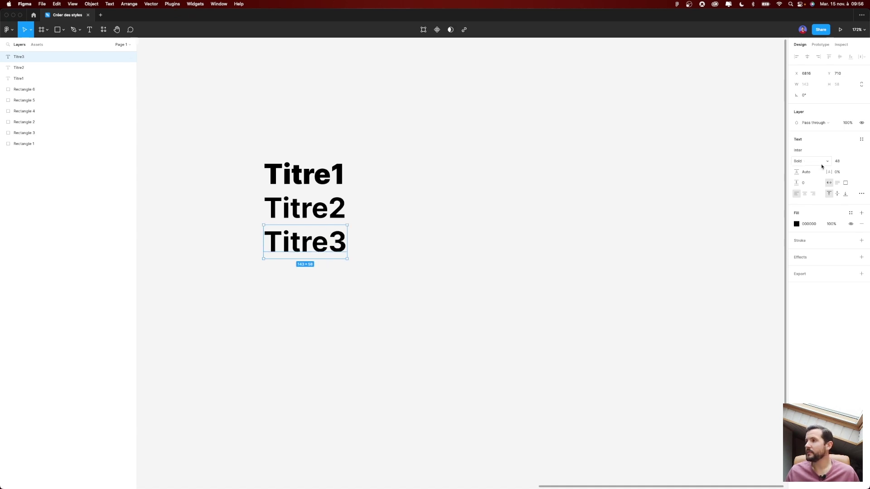
left_click(822, 166)
left_click(822, 146)
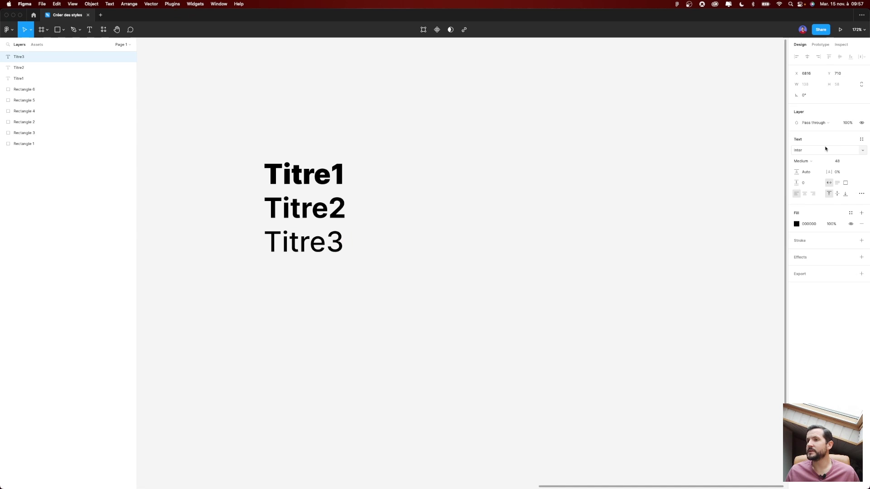
left_click(846, 164)
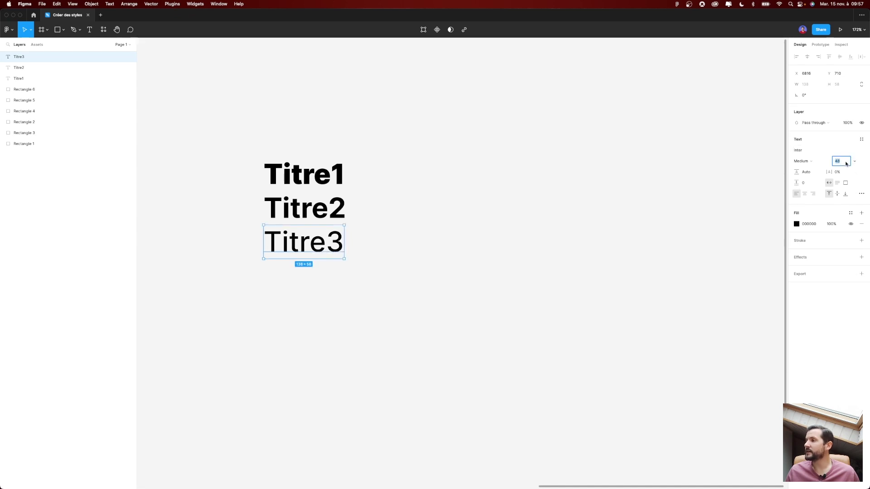
left_click(529, 242)
Step: Set Titre2 to size 36 and Titre3 to size 24, nudging Titre3 closer
left_click(342, 209)
left_click(844, 163)
type("36")
key("Return")
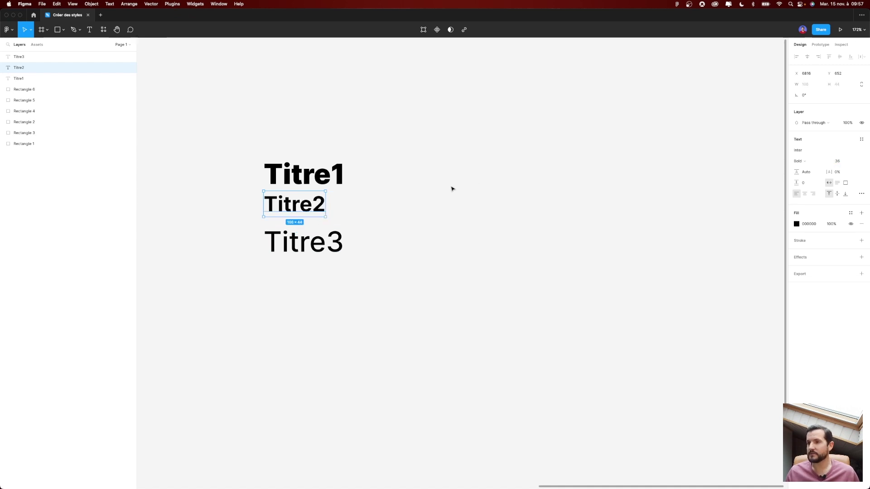
left_click(330, 240)
left_click(840, 164)
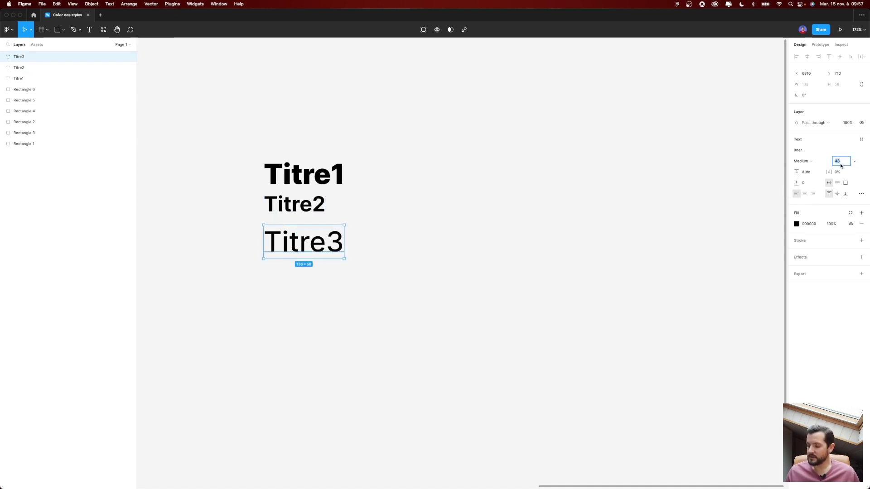
type("24")
key("Return")
left_click(441, 232)
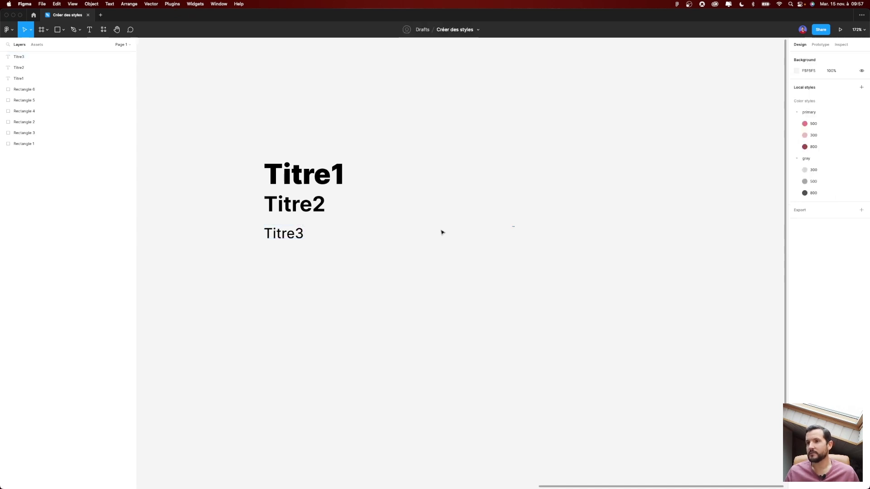
left_click_drag(295, 236, 295, 231)
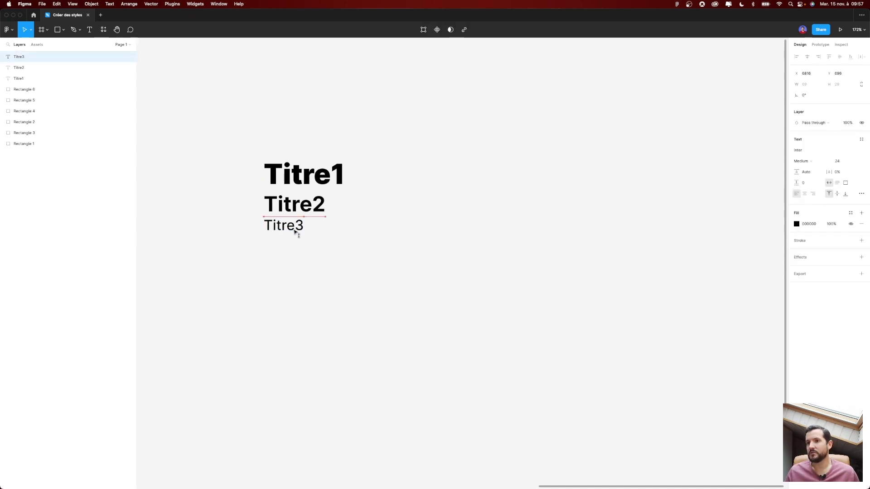
Step: Duplicate Titre3 below it and start editing the copy's text
left_click_drag(340, 255, 317, 182)
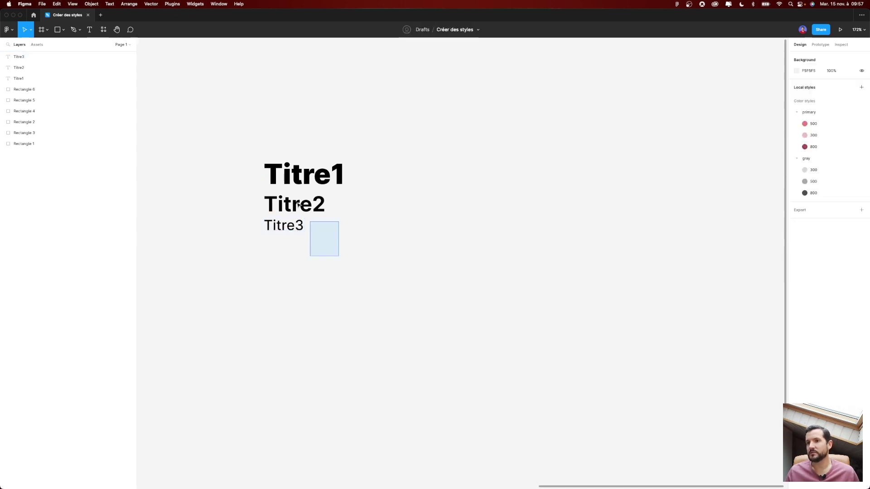
left_click(692, 171)
left_click_drag(293, 226, 292, 257)
double_click(292, 258)
Step: Type 'paragraphe' and set it to size 16 in Regular weight
type("paragraphe")
key("Escape")
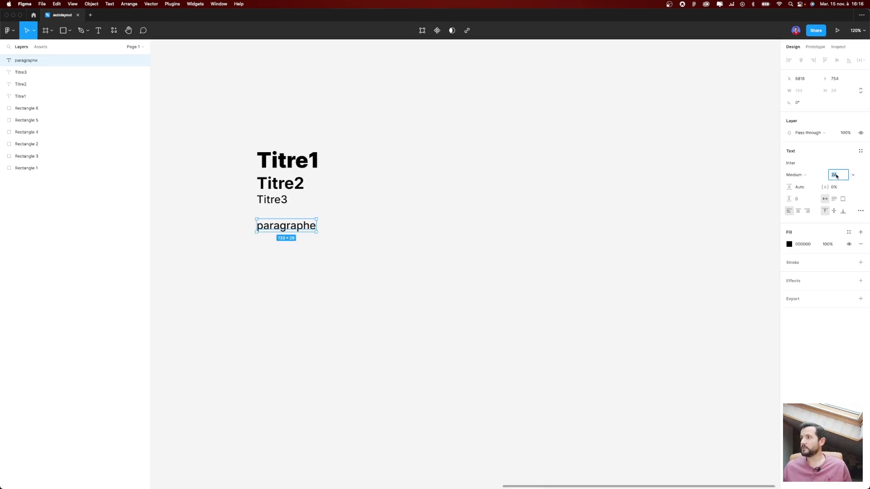
type("16")
key("Return")
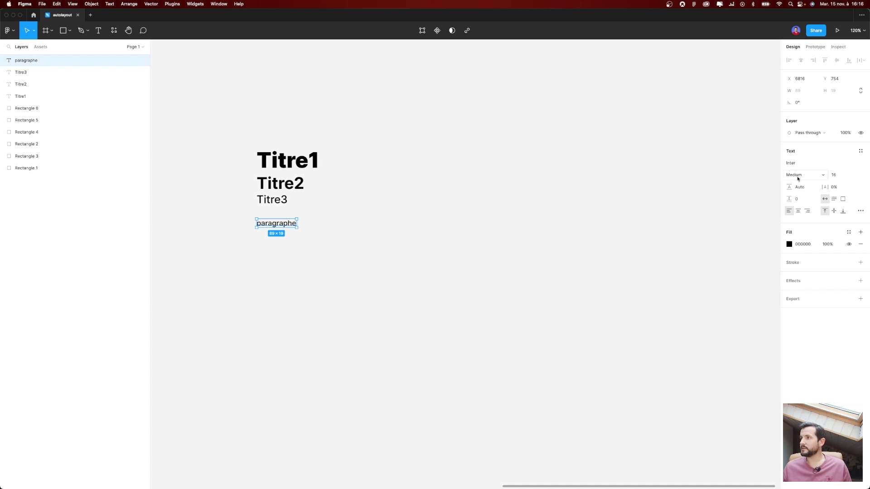
left_click(798, 178)
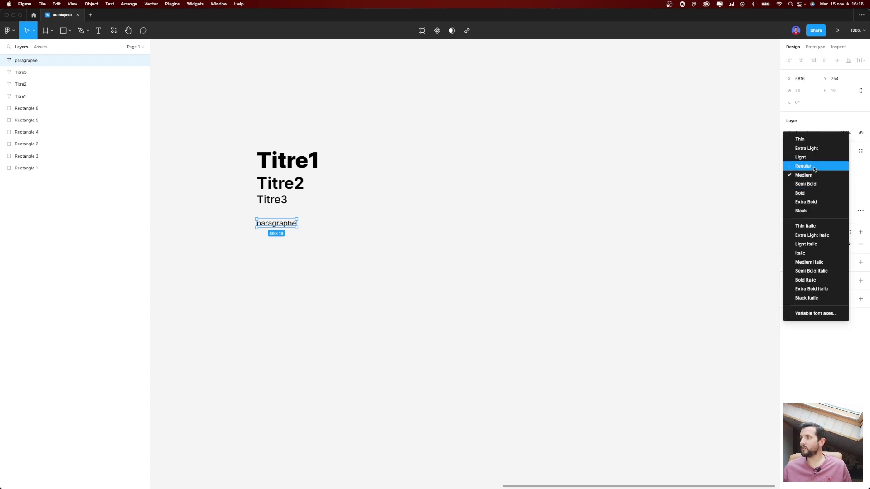
left_click(814, 169)
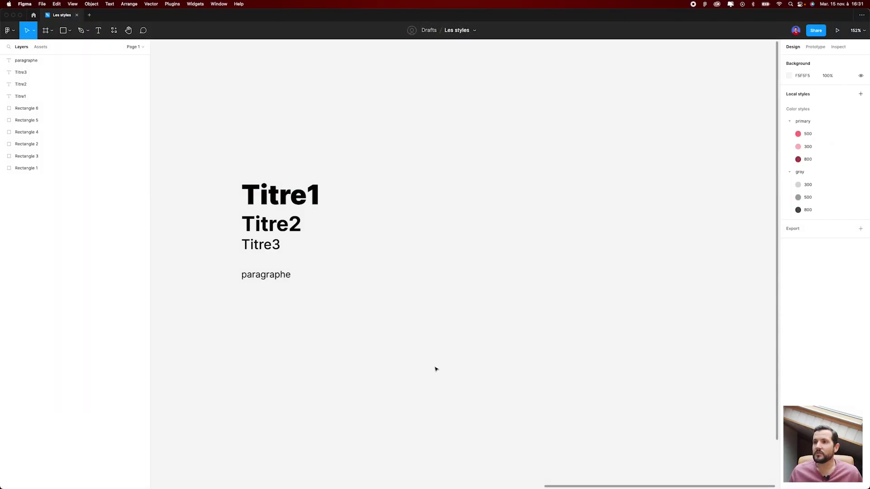
Step: Select the Titre1 heading and show its still-empty text styles list
left_click_drag(384, 337, 207, 137)
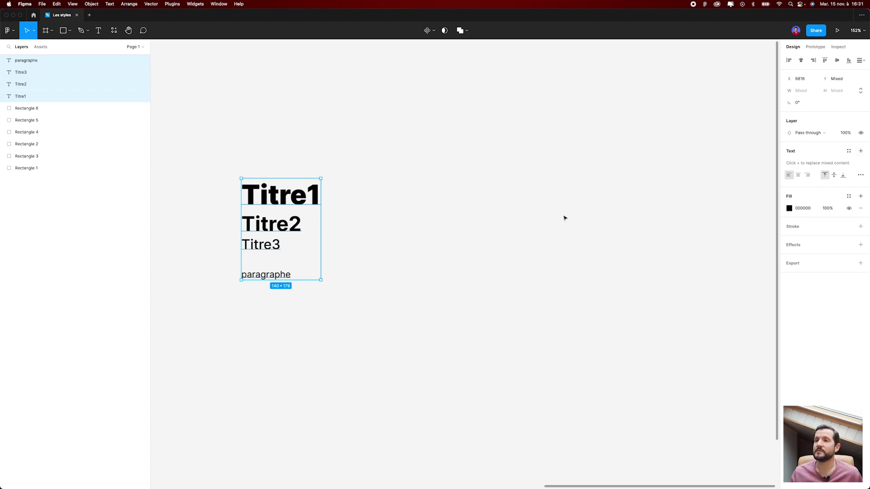
left_click(451, 329)
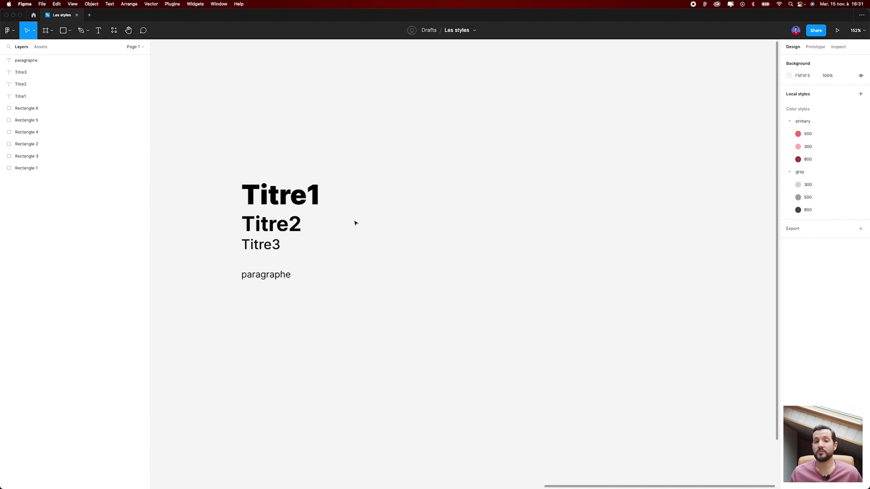
left_click(312, 203)
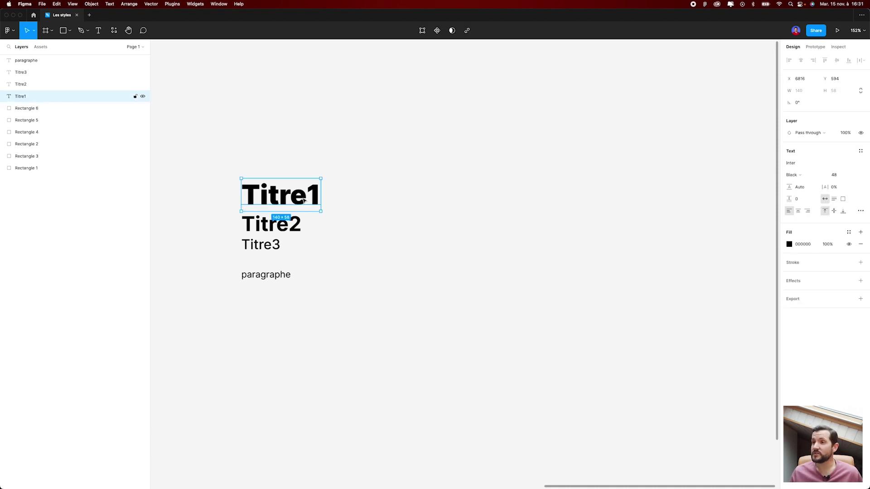
left_click(860, 153)
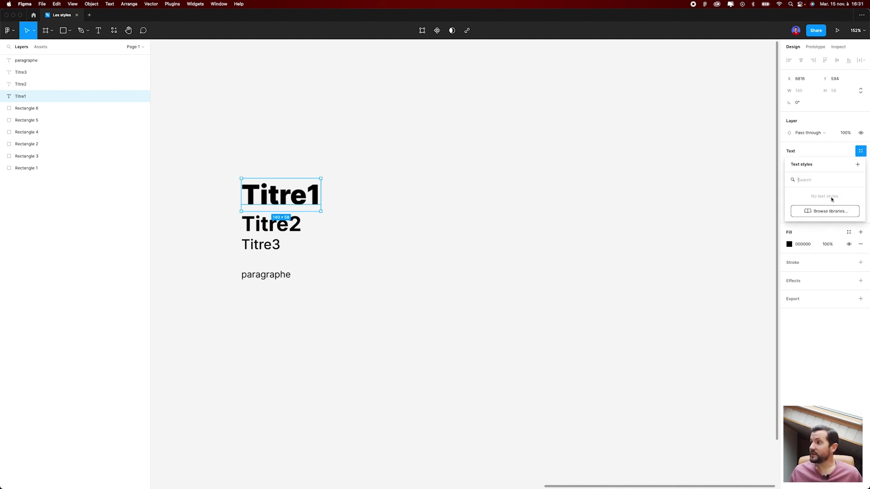
Step: Create text styles titre 1, titre 2 and titre 3 from the three heading layers
left_click(858, 165)
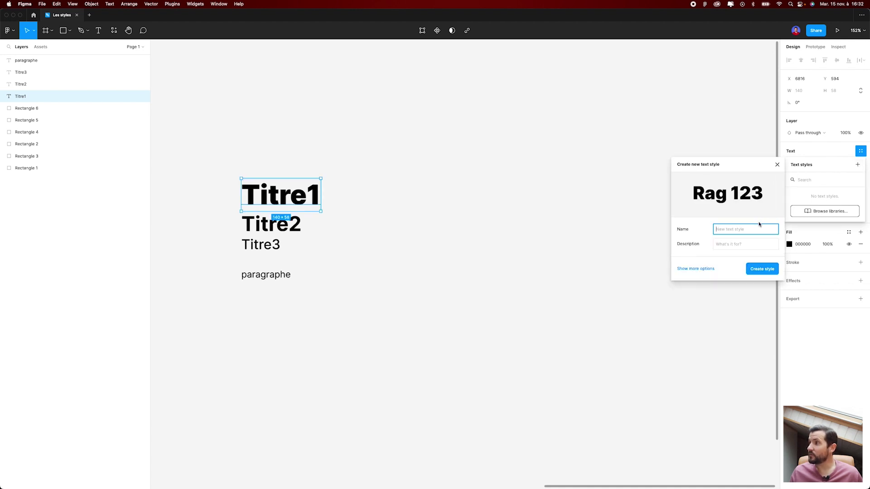
type("titr")
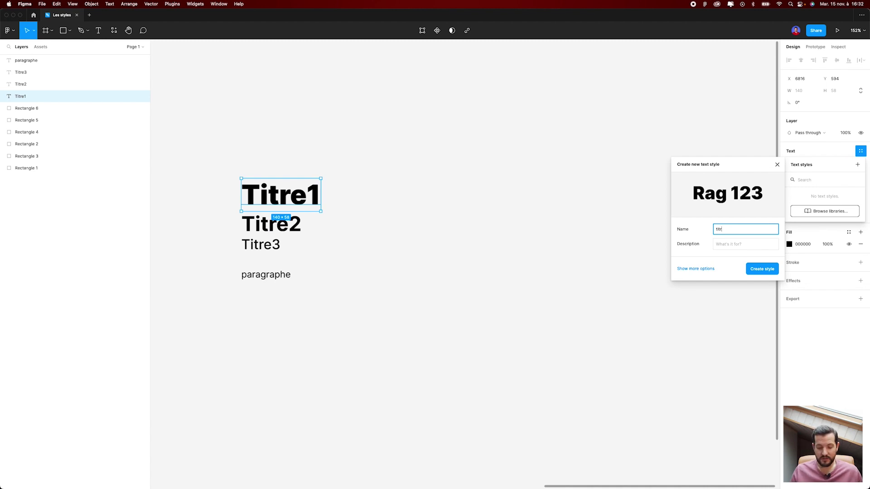
type("e1")
key("Return")
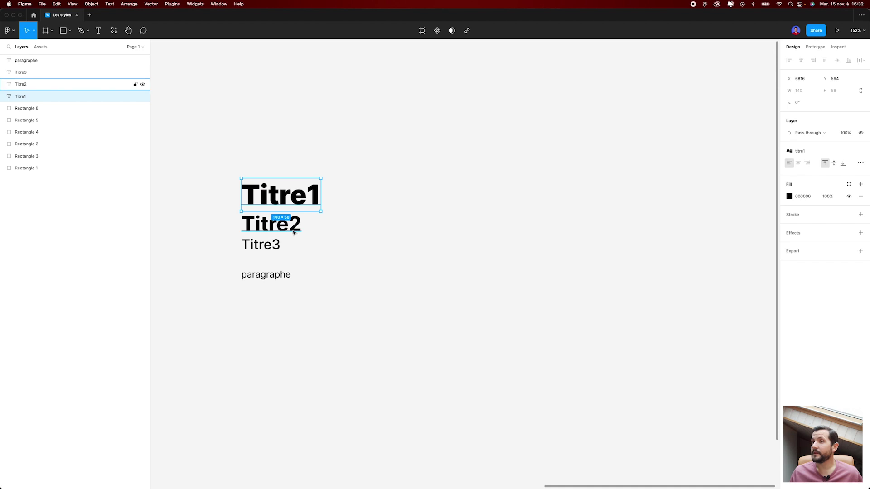
left_click(272, 224)
left_click(860, 151)
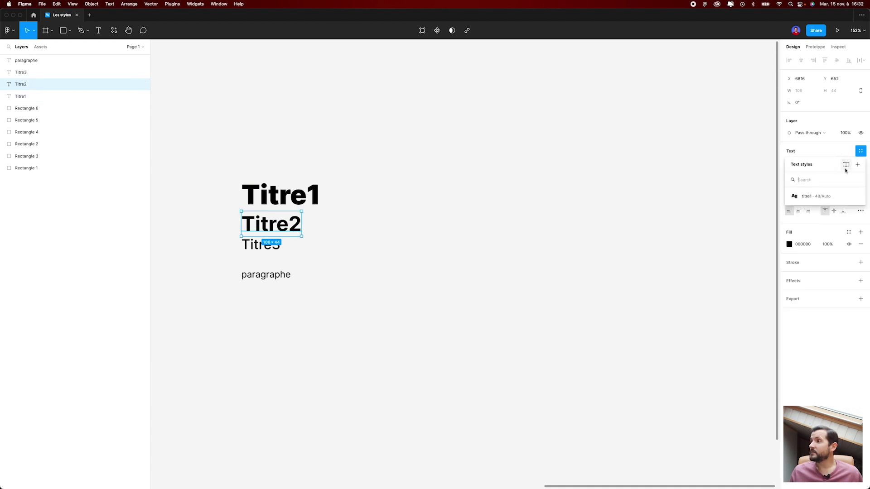
type("titre")
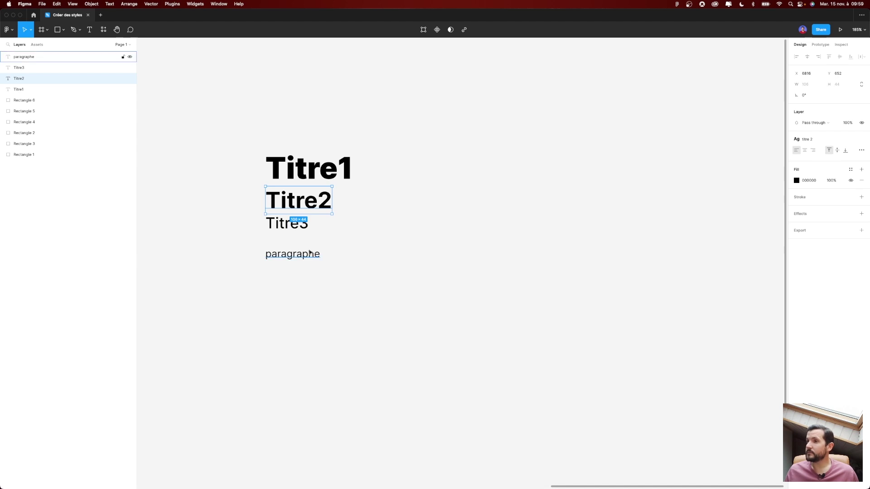
left_click(20, 68)
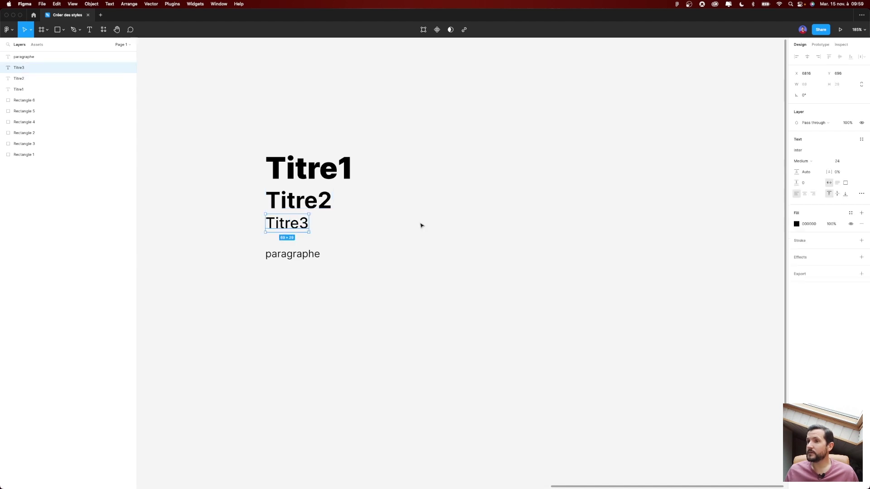
left_click(861, 140)
left_click(858, 151)
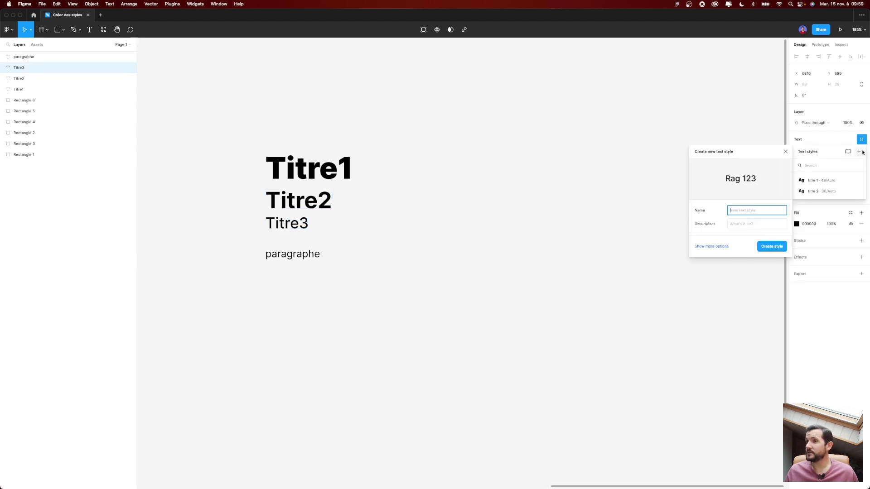
type("titre 3")
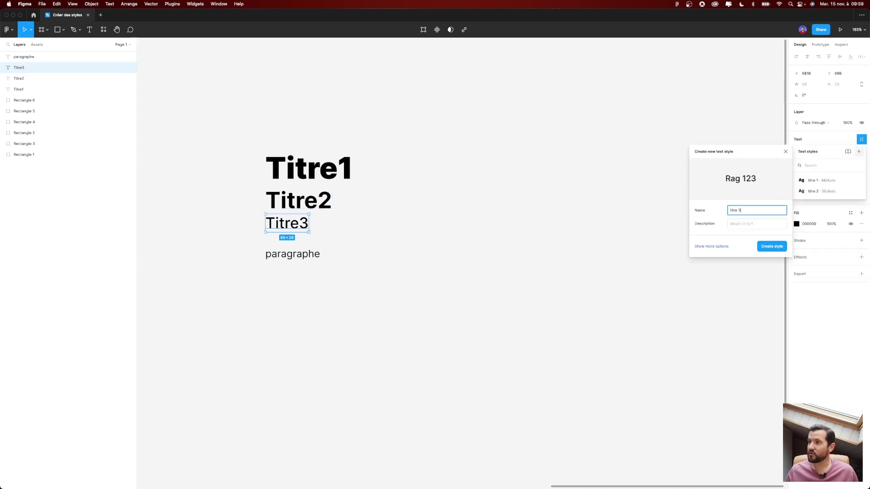
key("Return")
Step: Create the 'paragraphe' text style from the paragraph text layer
left_click(311, 254)
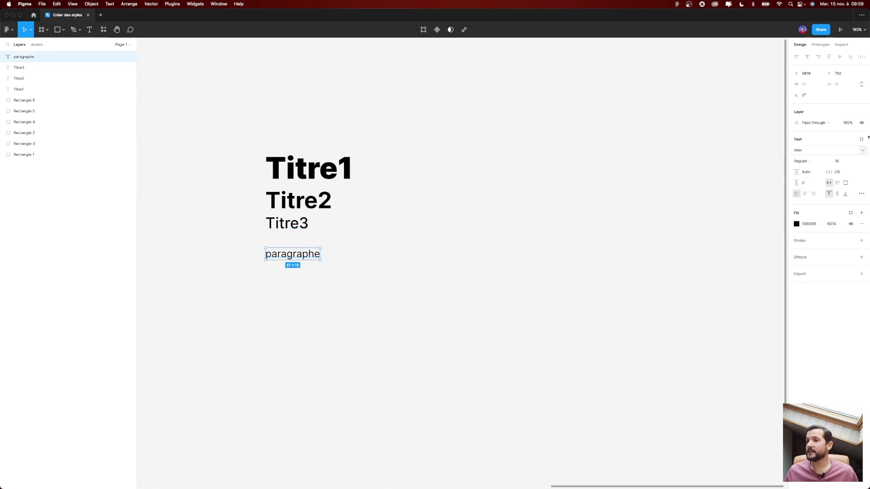
left_click(861, 139)
left_click(859, 152)
type("paragraphe")
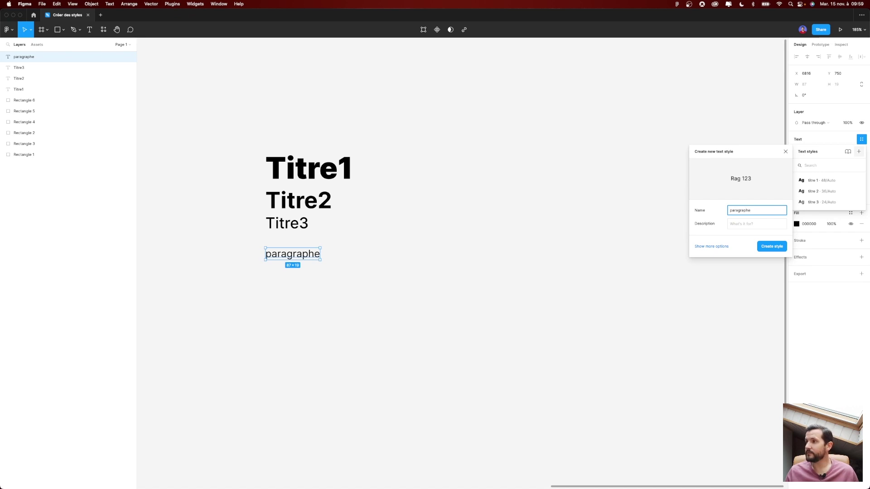
key("Return")
left_click(416, 256)
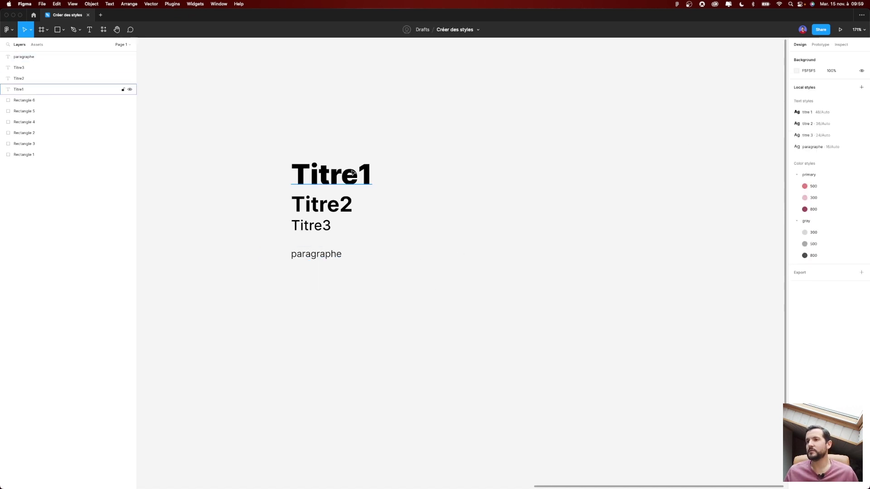
left_click(352, 173)
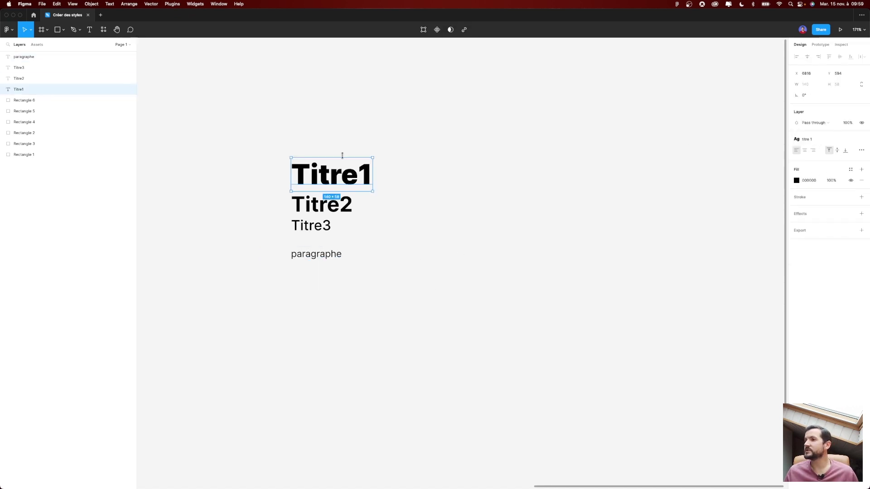
left_click(391, 141)
left_click(340, 184)
left_click(808, 139)
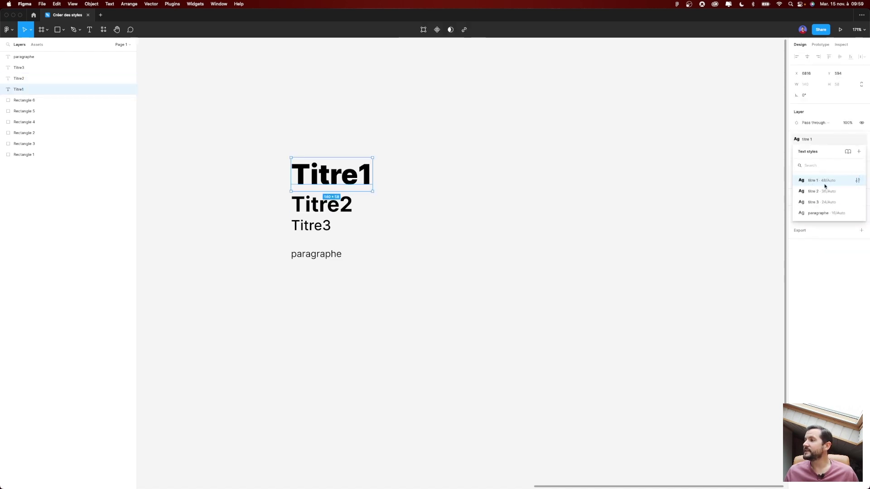
left_click(347, 260)
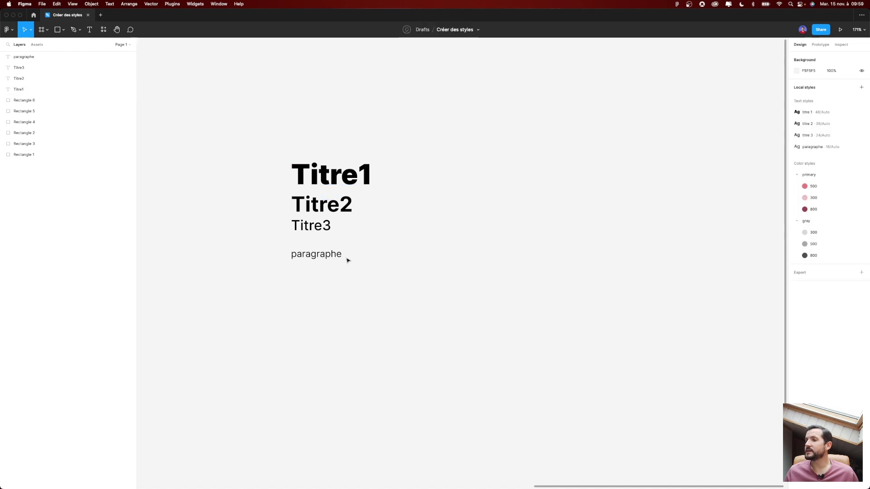
left_click_drag(340, 255, 546, 197)
left_click(831, 143)
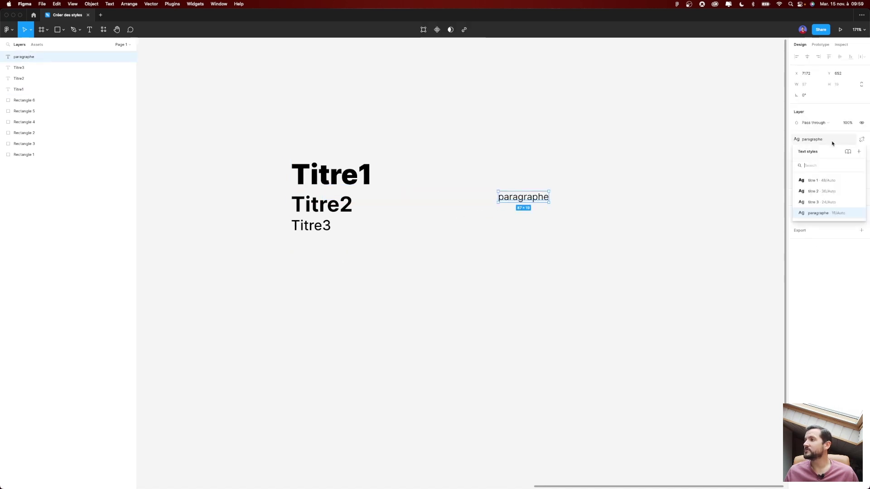
left_click(832, 180)
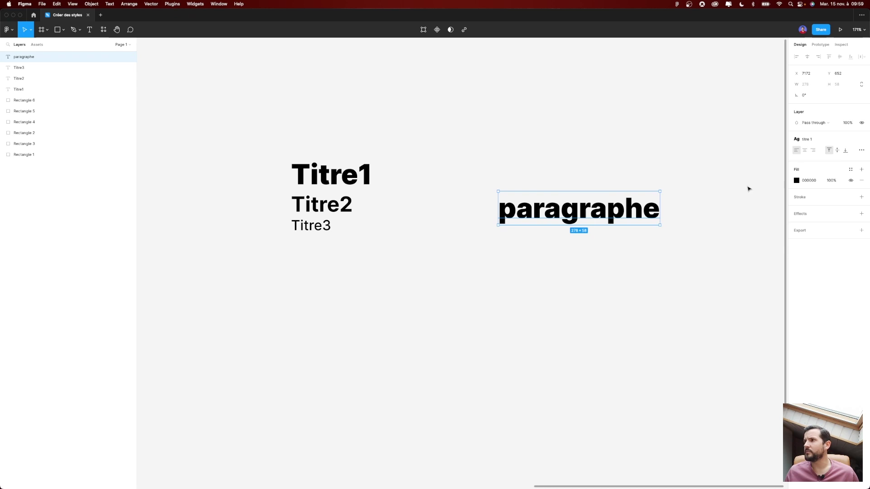
key("ctrl+z")
key("ctrl+z")
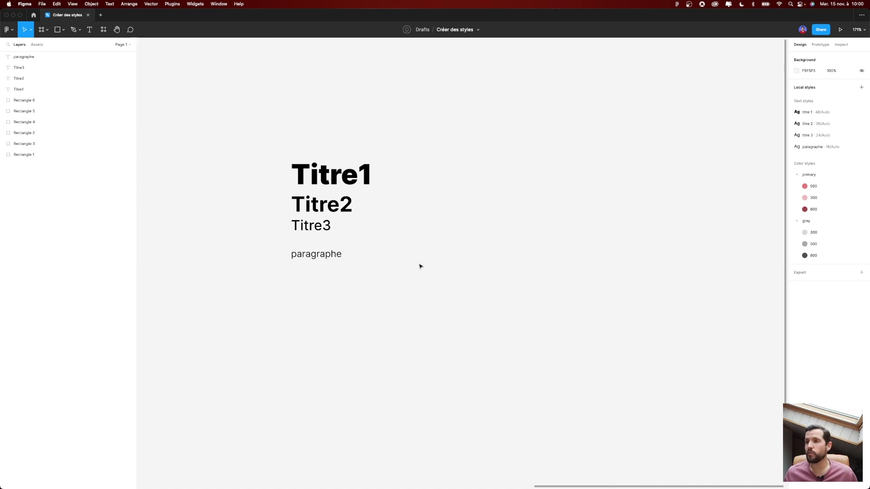
Step: Zoom out and pan to show all six colour squares, checking the dark red square's fill style
scroll(506, 237, "down", 3)
scroll(506, 237, "down", 3)
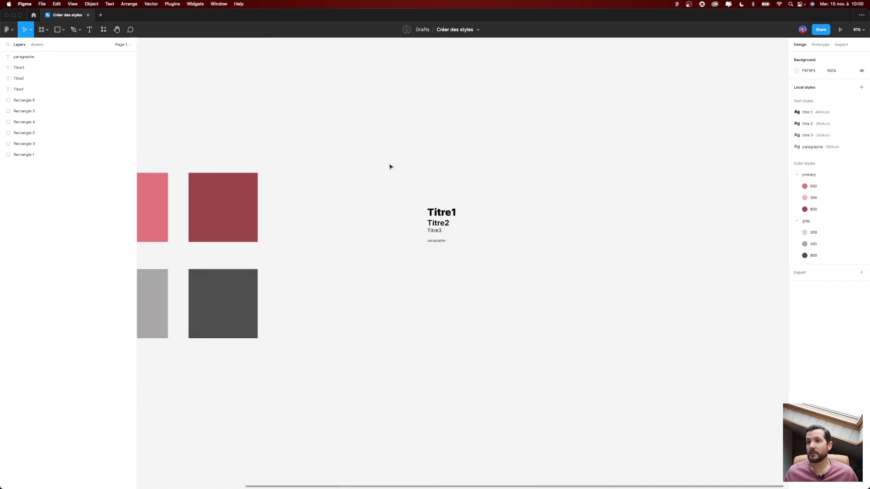
scroll(392, 163, "down", 1)
left_click_drag(393, 160, 464, 136)
scroll(464, 136, "down", 3)
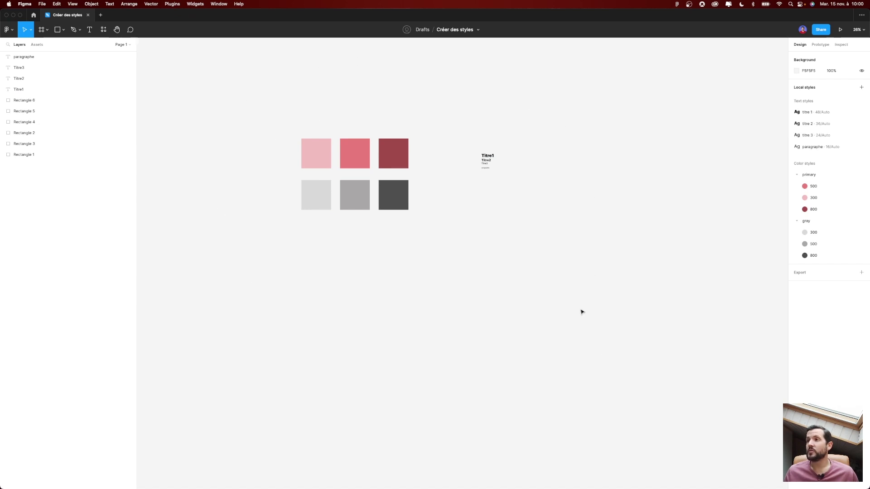
scroll(507, 299, "up", 5)
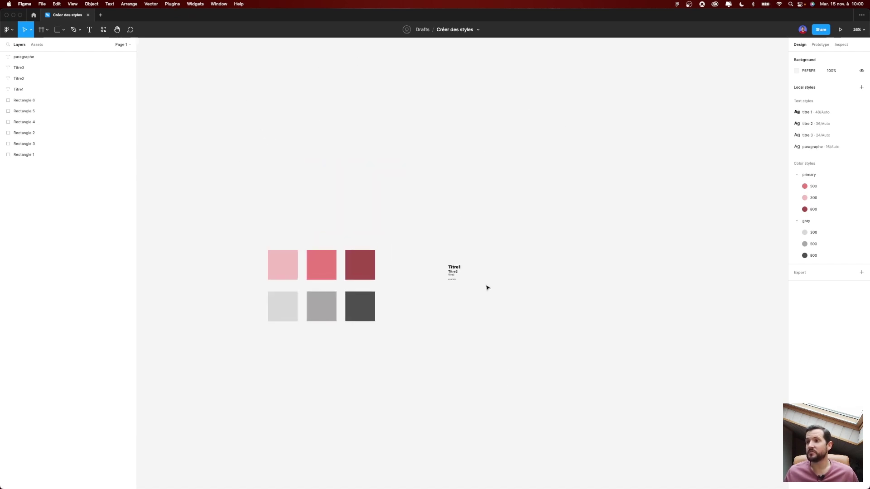
left_click(362, 267)
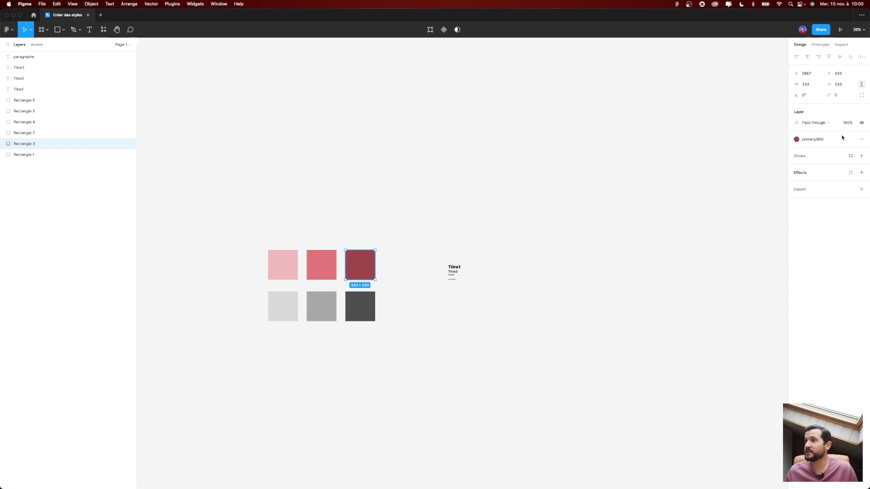
left_click(353, 143)
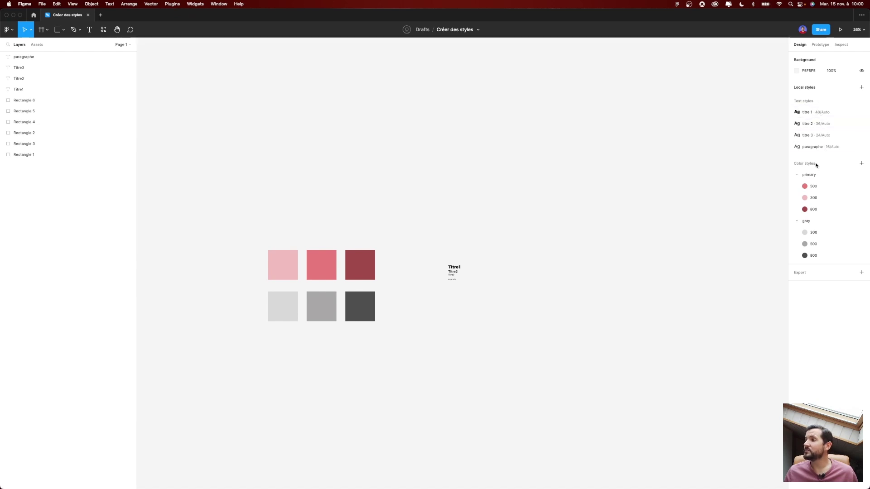
Step: Drag primary 300 above 500 in Local styles so the primary shades run 300, 500, 800
left_click(796, 175)
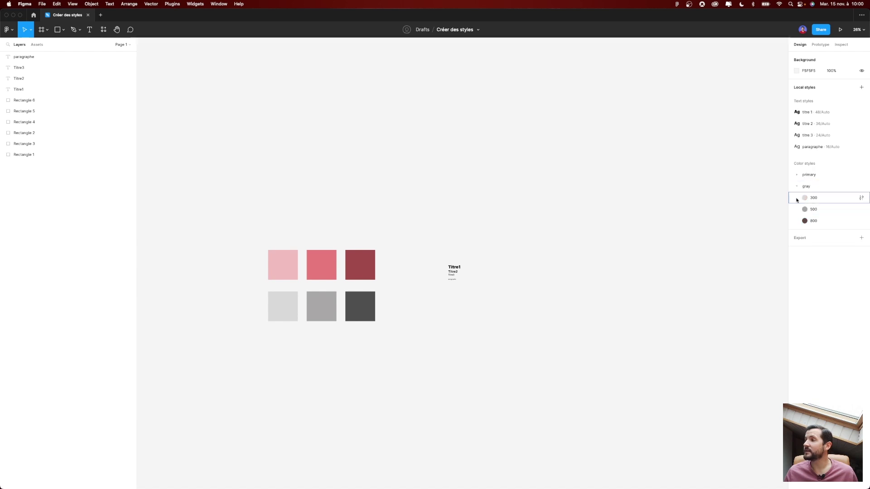
left_click(798, 186)
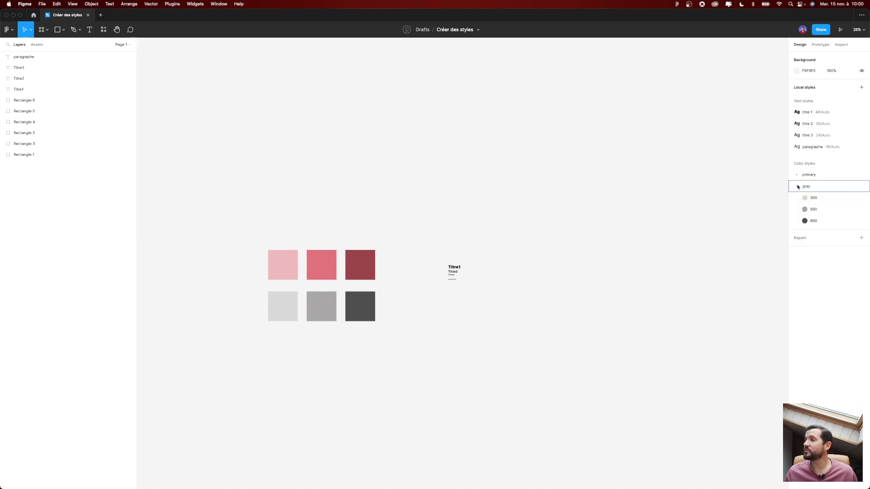
left_click(815, 197)
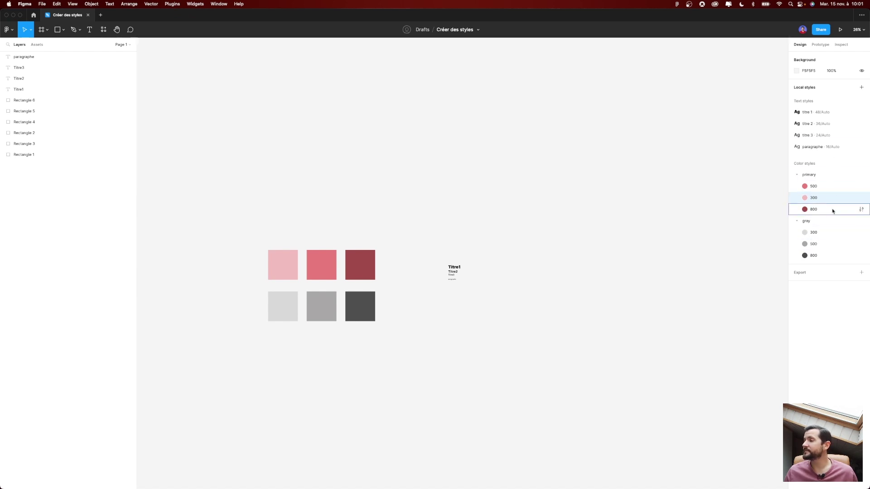
mouse_move(827, 197)
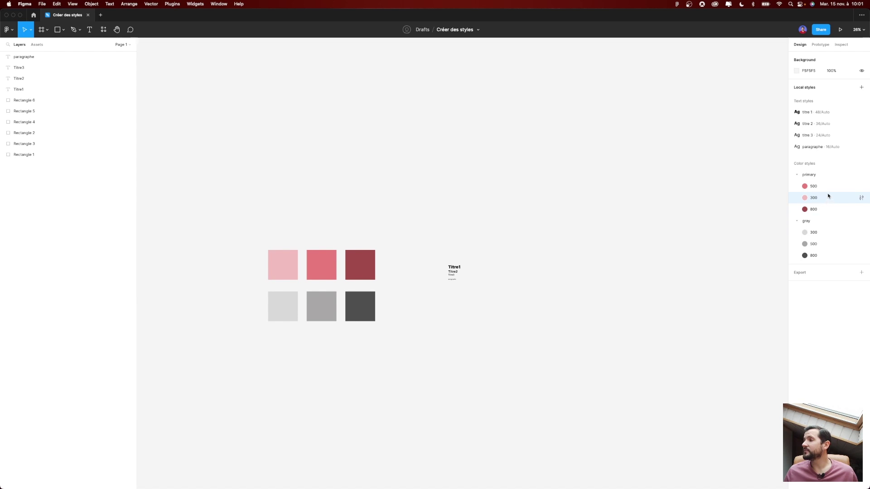
left_click_drag(828, 189, 828, 184)
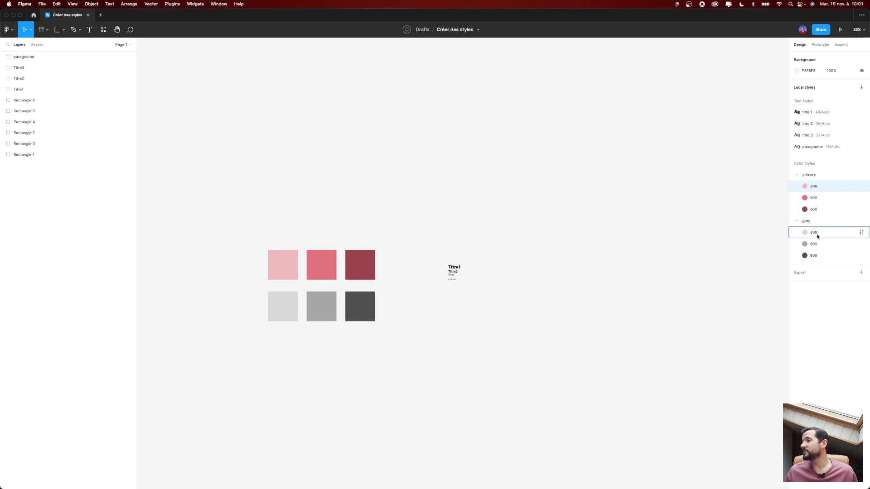
left_click_drag(821, 197, 824, 210)
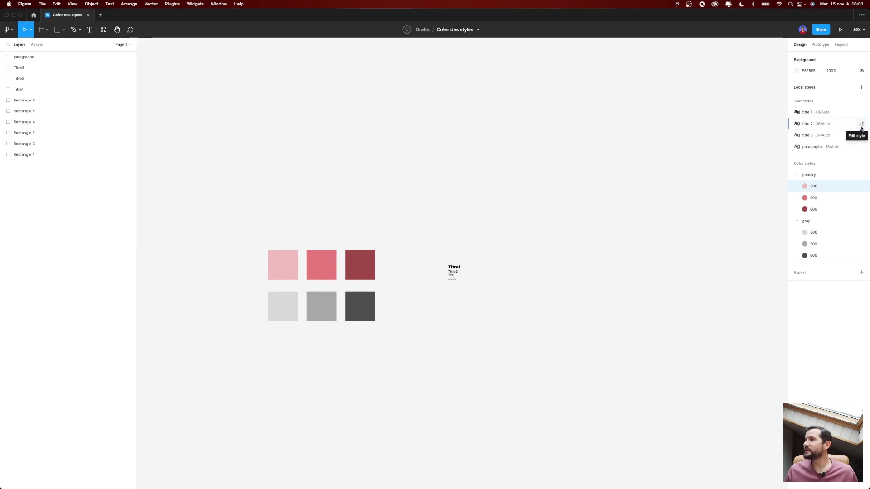
Step: Prefix titre 1 with 'Titres/' and drag titre 2 into the new Titres group
left_click(860, 112)
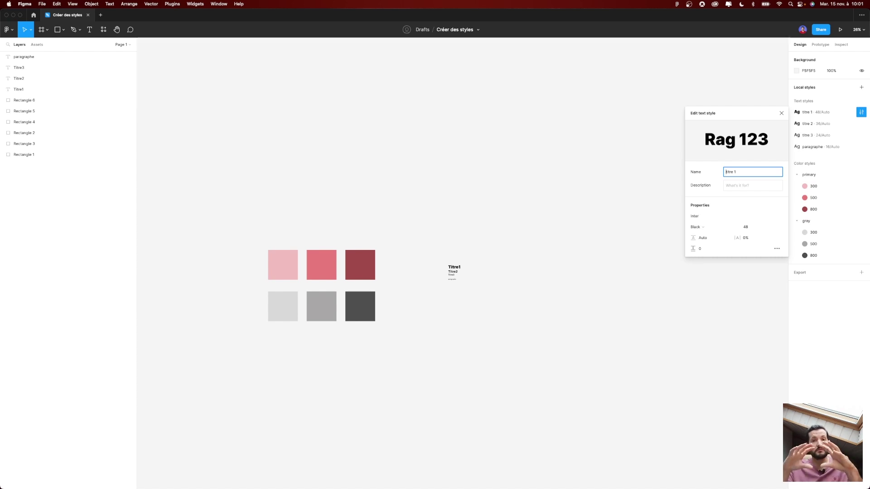
type("Titres")
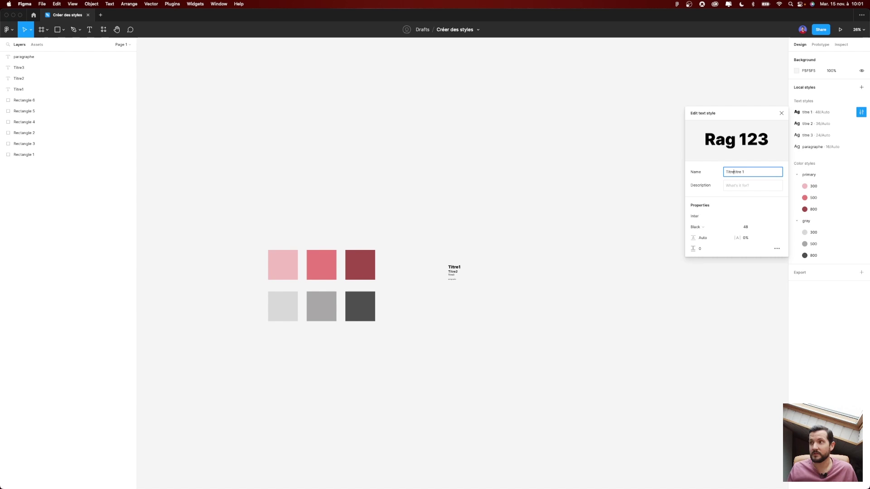
type("/")
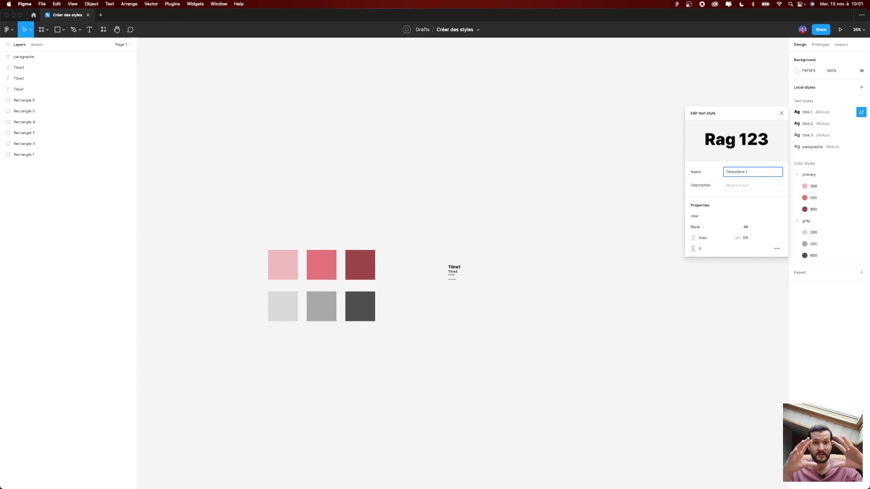
key("Return")
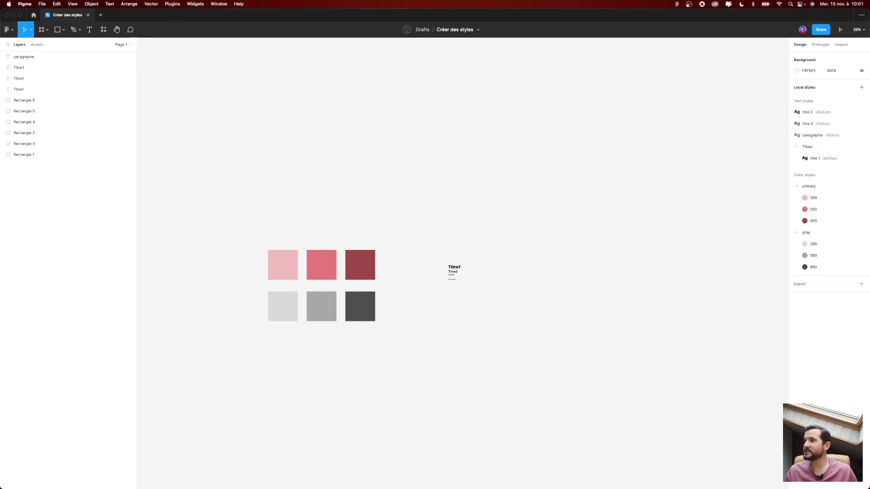
mouse_move(827, 147)
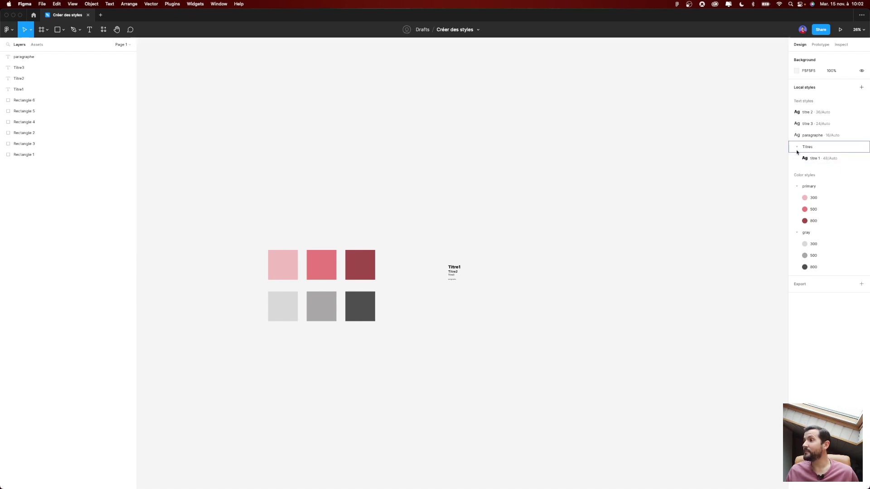
mouse_move(812, 115)
left_mouse_down()
mouse_move(840, 158)
mouse_move(830, 158)
mouse_move(829, 132)
left_mouse_up()
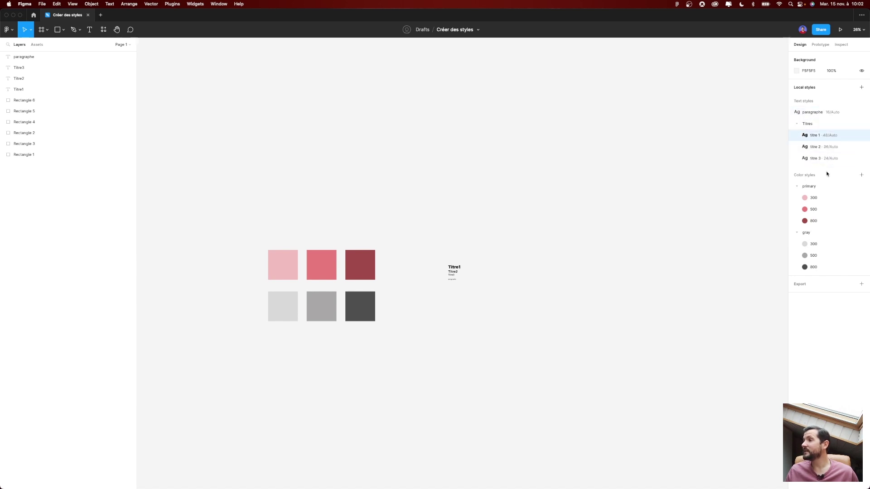
left_click(796, 125)
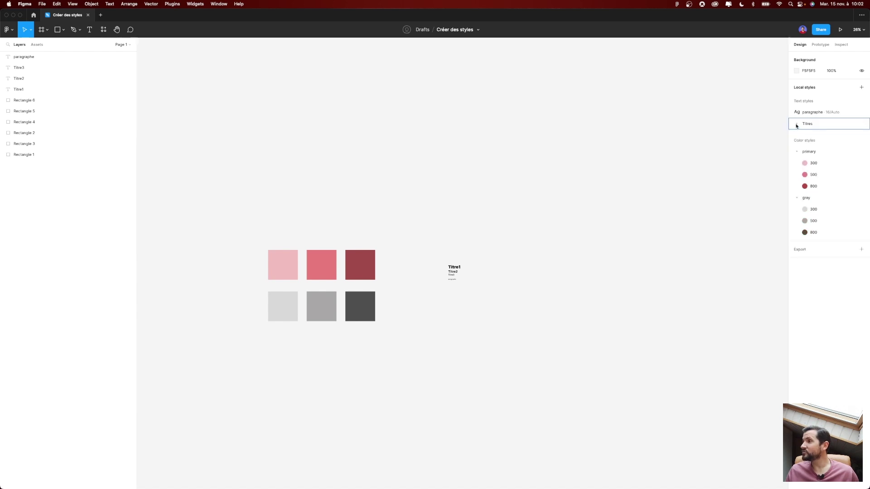
left_click(797, 125)
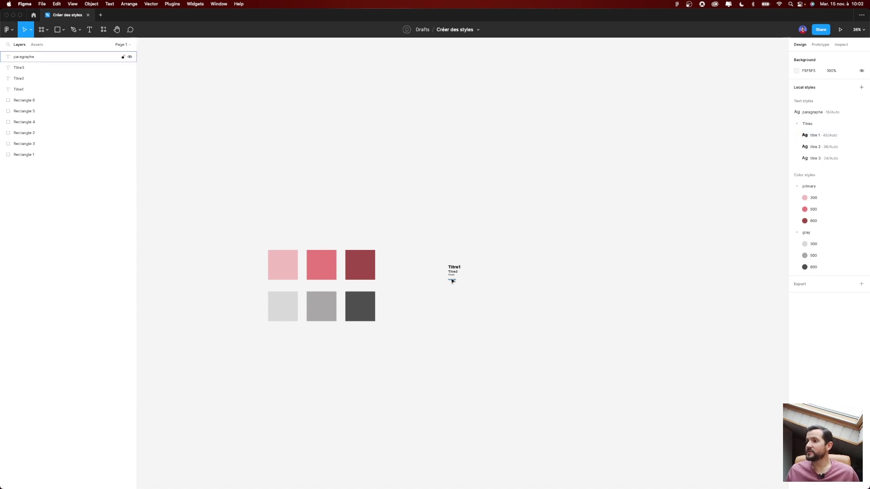
Step: Add a test text layer reading 'zegzegzeg' above the titles
scroll(452, 277, "up", 5)
key("t")
left_click(428, 181)
type("zegzegzeg")
Step: Try titre 2 and titre 1 on the test text, then leave it in paragraphe style
left_click(823, 140)
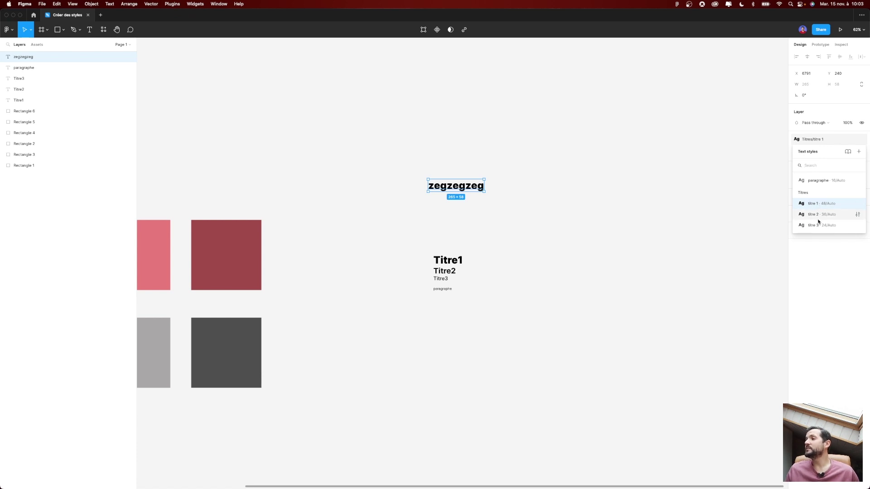
left_click(817, 219)
left_click(815, 141)
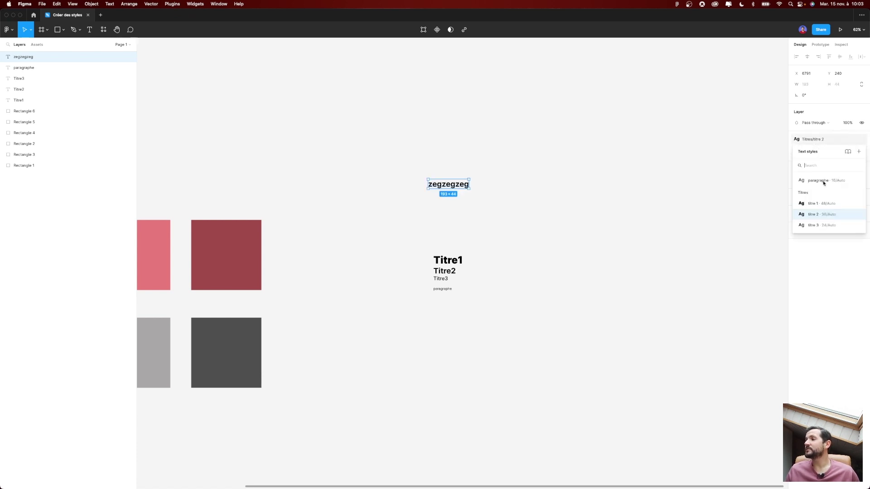
left_click(820, 205)
left_click(844, 143)
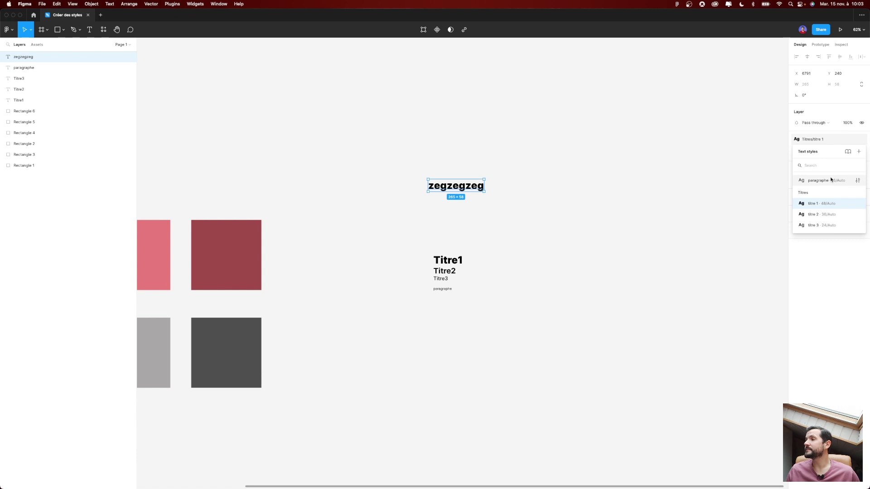
left_click(831, 180)
left_click(813, 142)
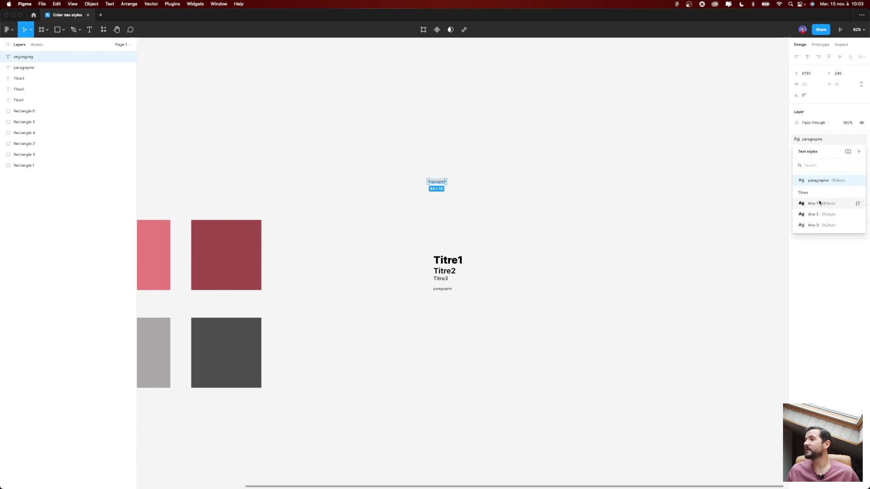
left_click(609, 178)
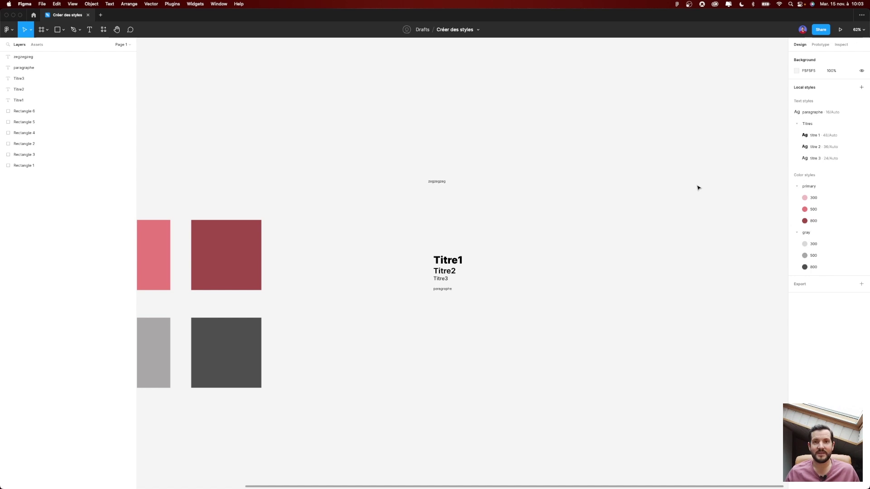
Step: Remove the test text and open the primary/300 colour style's fill picker
key("ctrl+z")
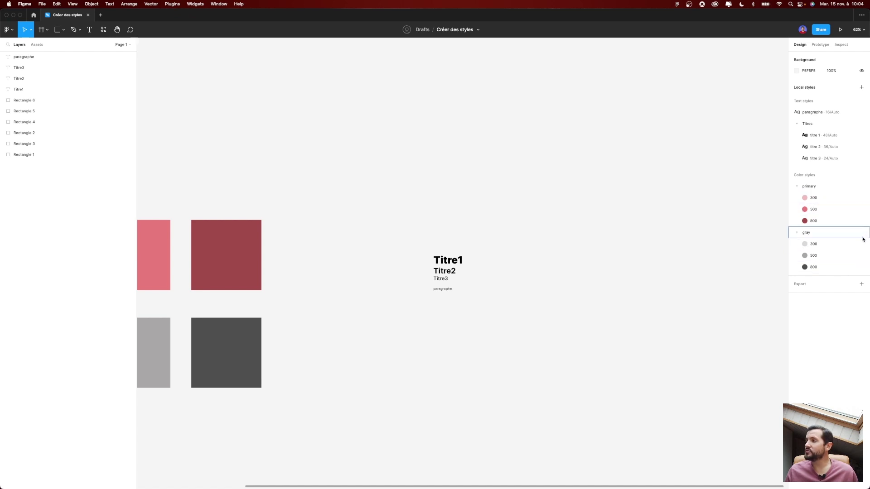
left_click(861, 198)
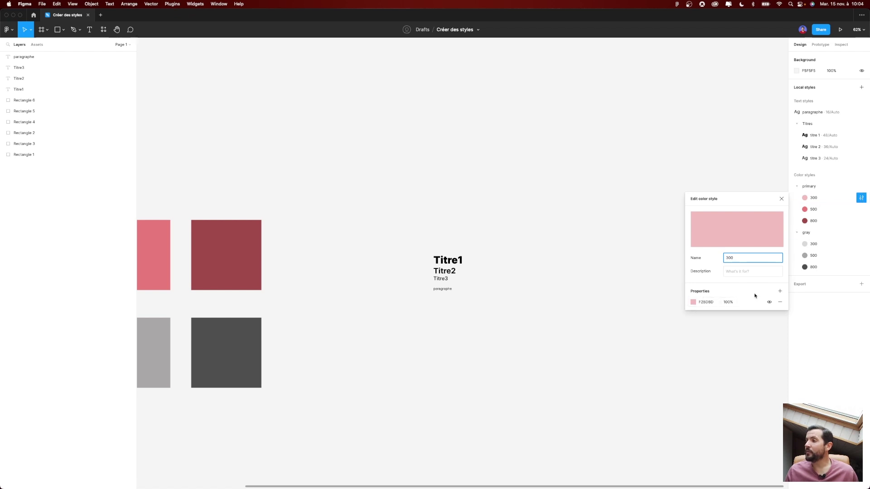
left_click(692, 303)
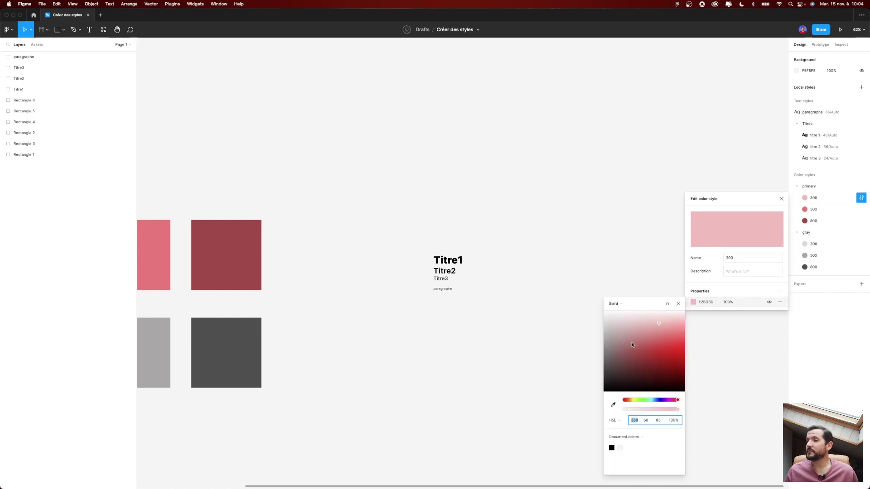
left_click(577, 222)
scroll(509, 227, "down", 3)
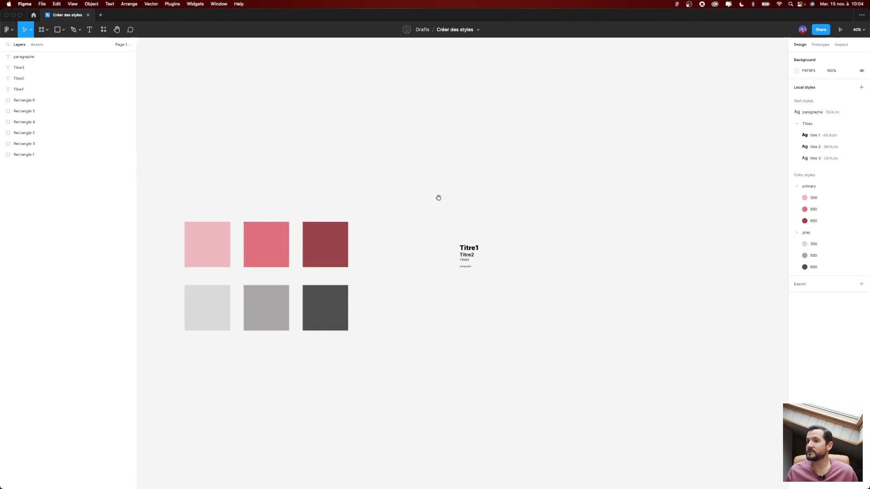
Step: Try a darker red, then a much lighter shade, for the primary/300 fill
left_click(861, 198)
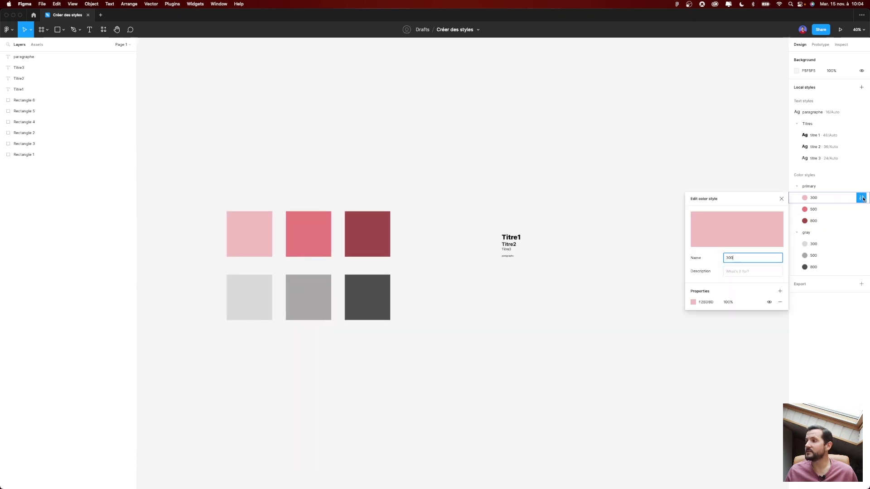
left_click(692, 302)
left_click(651, 357)
mouse_move(631, 362)
left_mouse_down()
mouse_move(662, 317)
mouse_move(648, 318)
mouse_move(650, 333)
left_mouse_up()
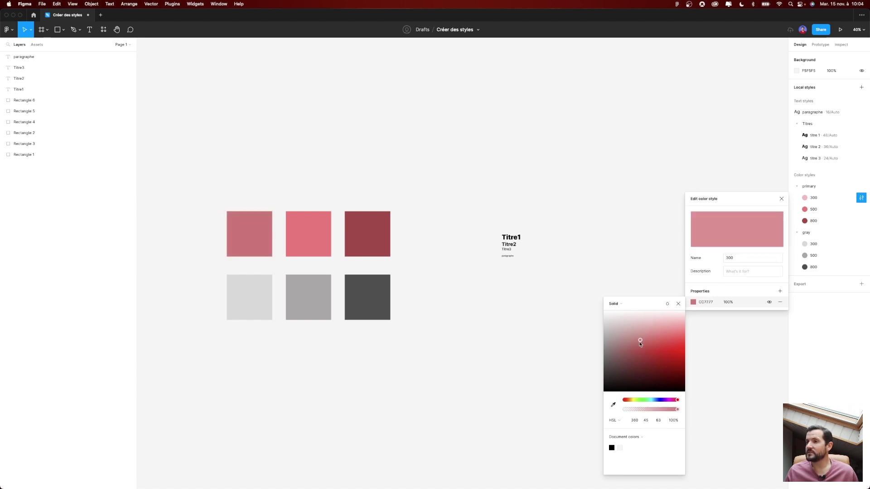
Step: Paste a sample card styled with gray/300, gray/800 and primary/500, then recentre it
left_click(679, 303)
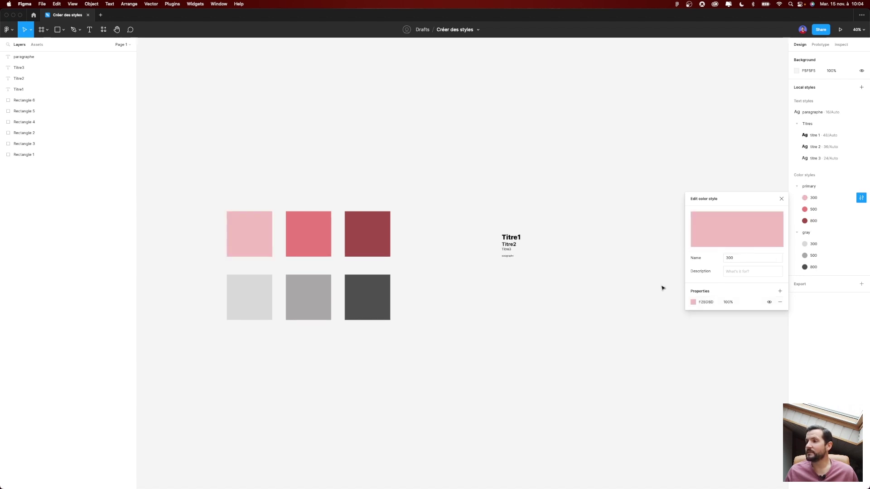
left_click(588, 214)
scroll(487, 208, "up", 3)
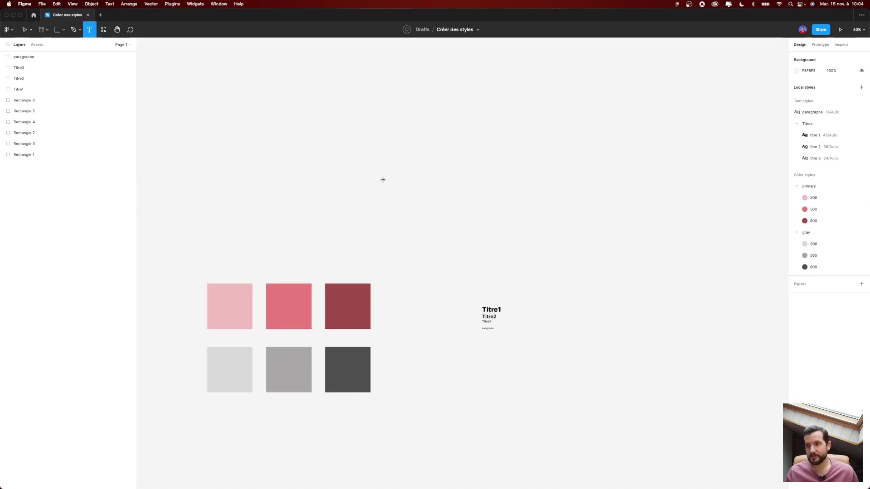
key("ctrl+v")
scroll(448, 231, "down", 3)
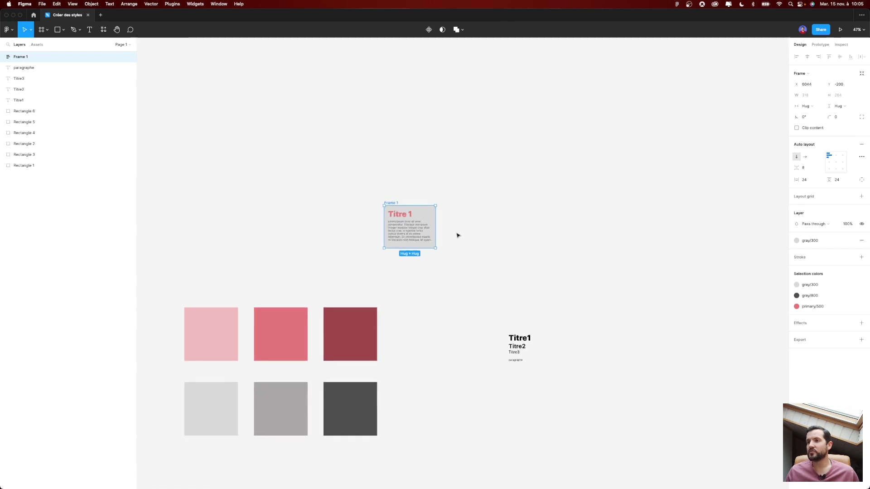
scroll(390, 227, "up", 2)
scroll(409, 230, "down", 3)
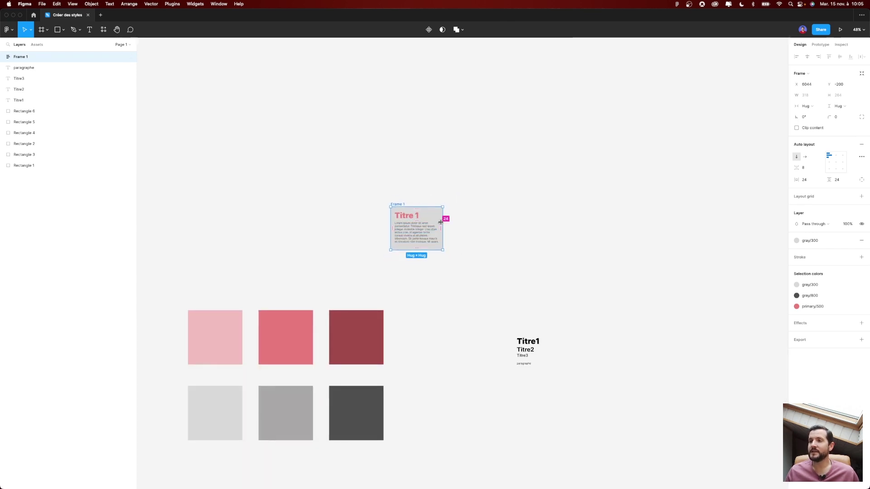
left_click(533, 242)
left_click_drag(534, 243, 497, 216)
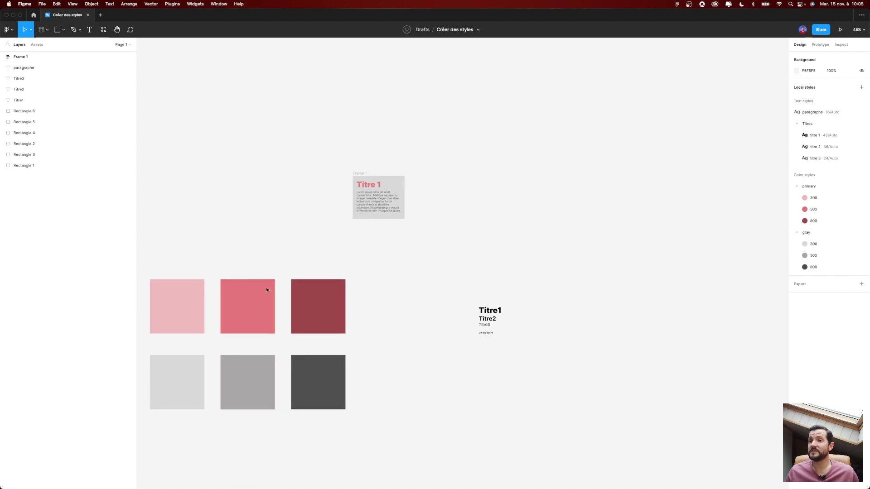
mouse_move(825, 209)
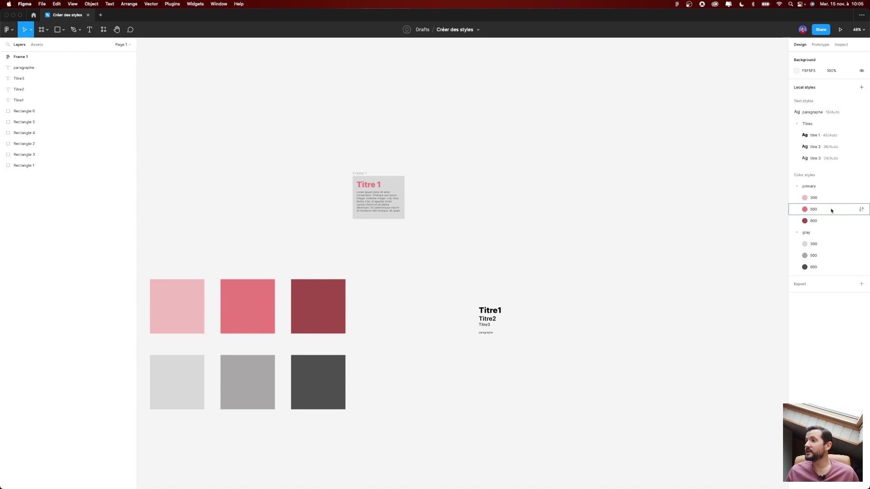
Step: Shift the primary/500 colour style's hue to mint green, recolouring the square and heading
left_click(861, 209)
left_click(693, 313)
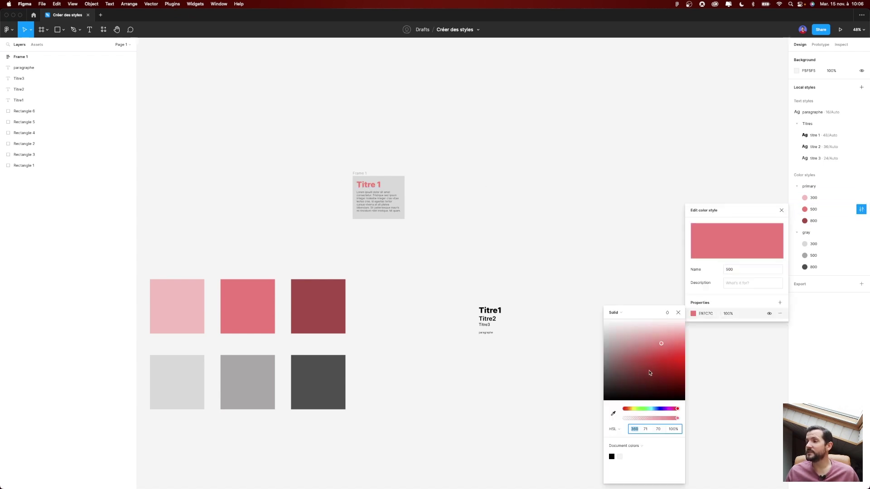
left_click_drag(634, 409, 617, 407)
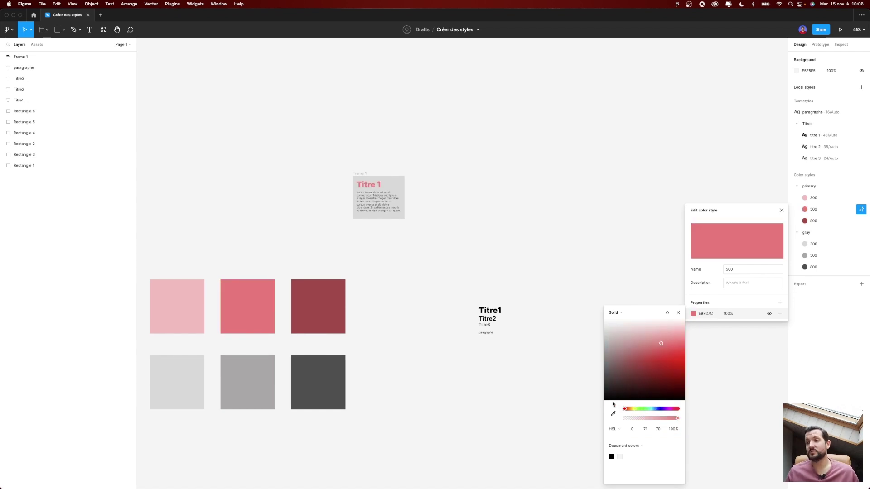
left_click_drag(633, 409, 647, 410)
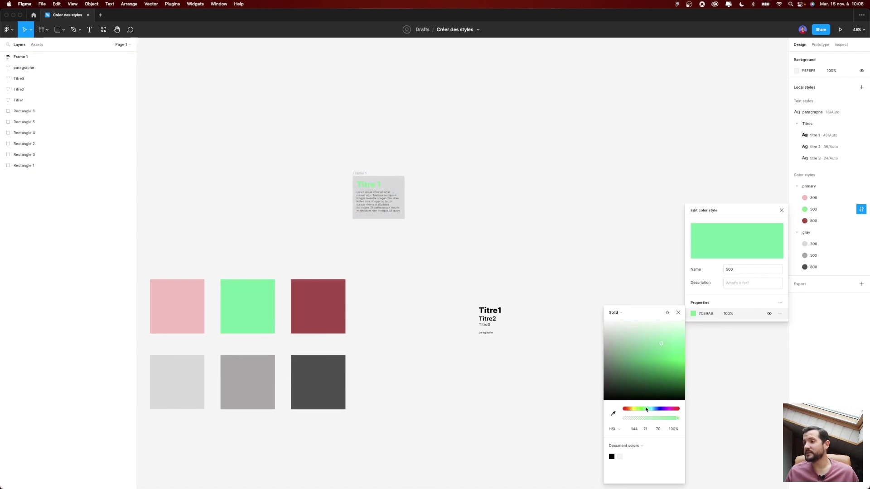
left_click(703, 400)
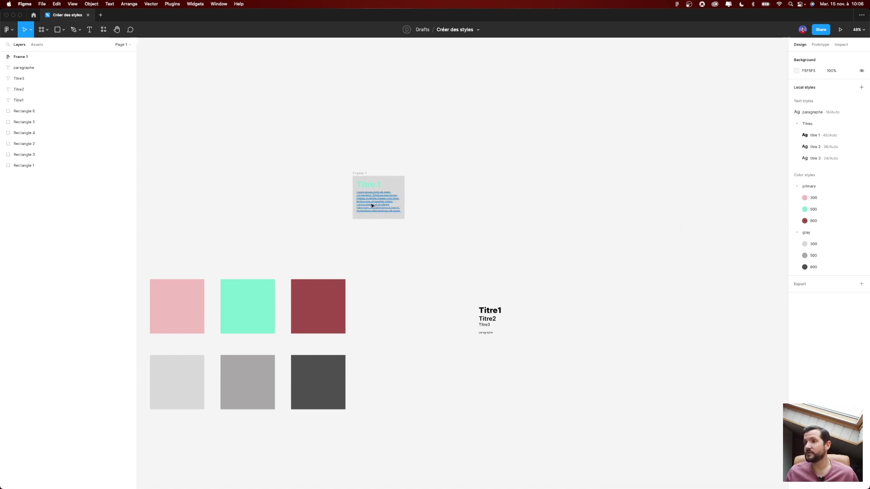
Step: Undo the change so primary/500 returns to pink
scroll(371, 205, "up", 3)
scroll(376, 203, "up", 2)
scroll(389, 198, "down", 2)
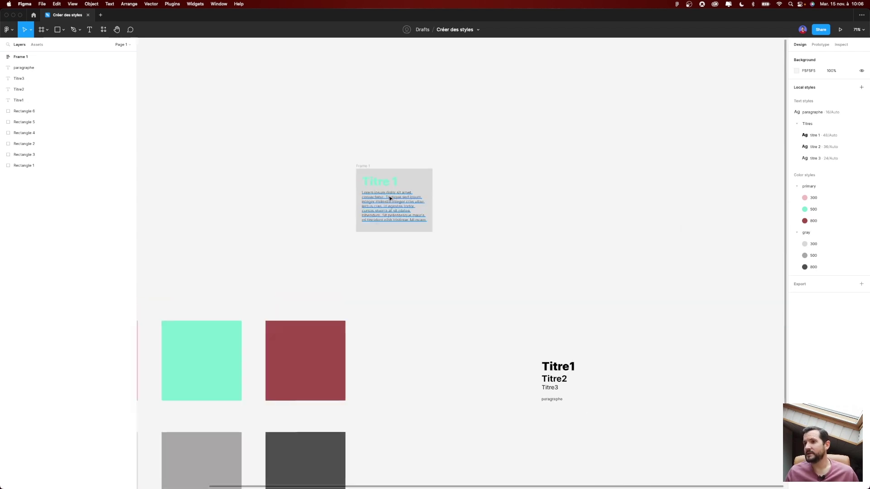
scroll(389, 198, "down", 2)
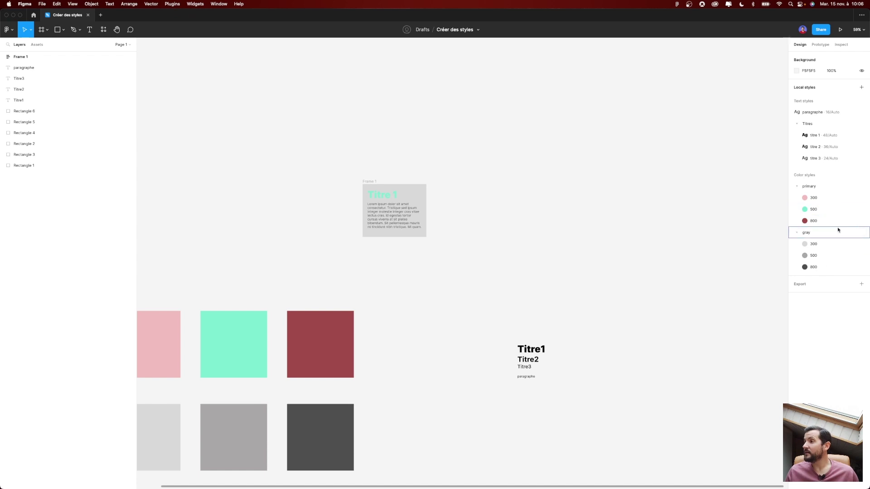
key("ctrl+z")
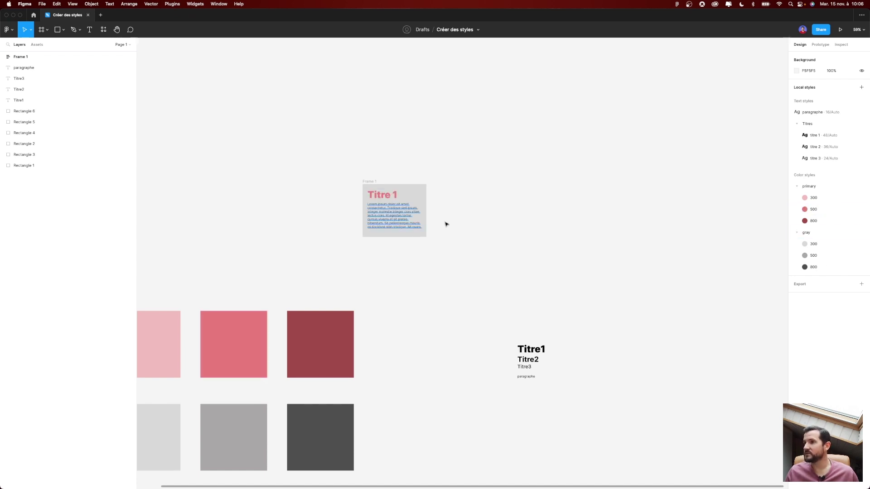
mouse_move(822, 134)
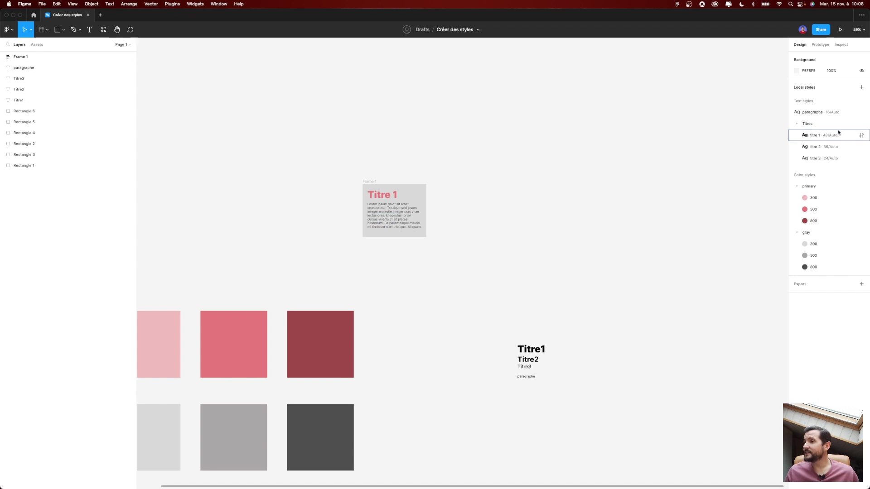
Step: Select the lorem paragraph and bring up the paragraphe text style editor
left_click(383, 221)
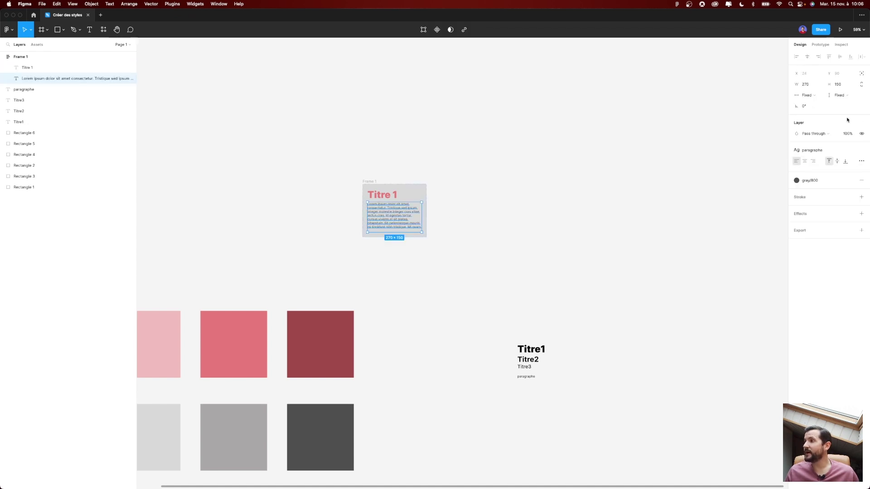
left_click(612, 200)
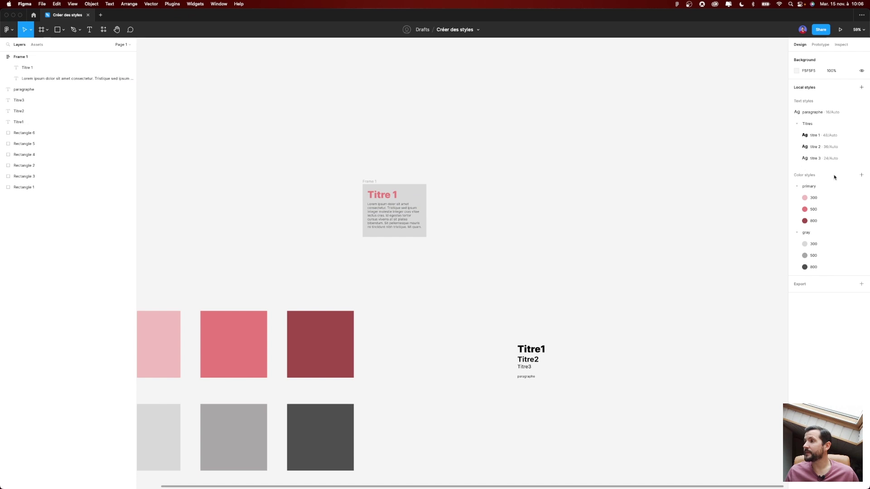
mouse_move(822, 111)
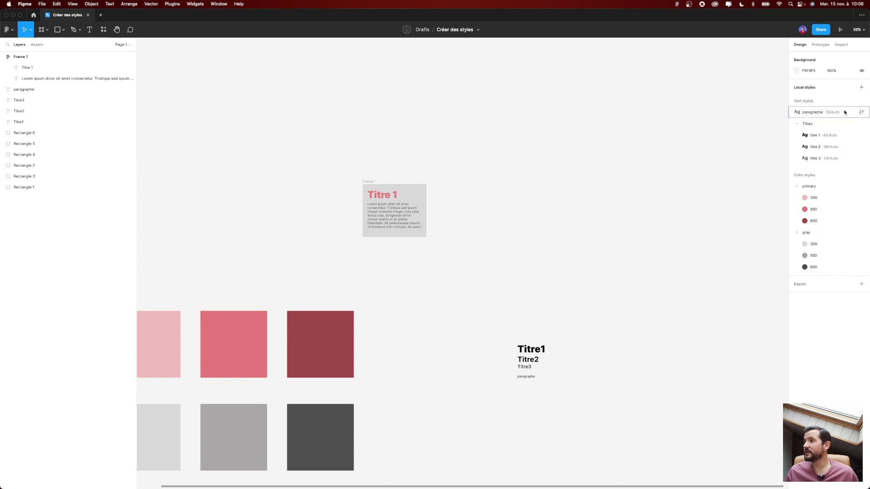
left_click(392, 223)
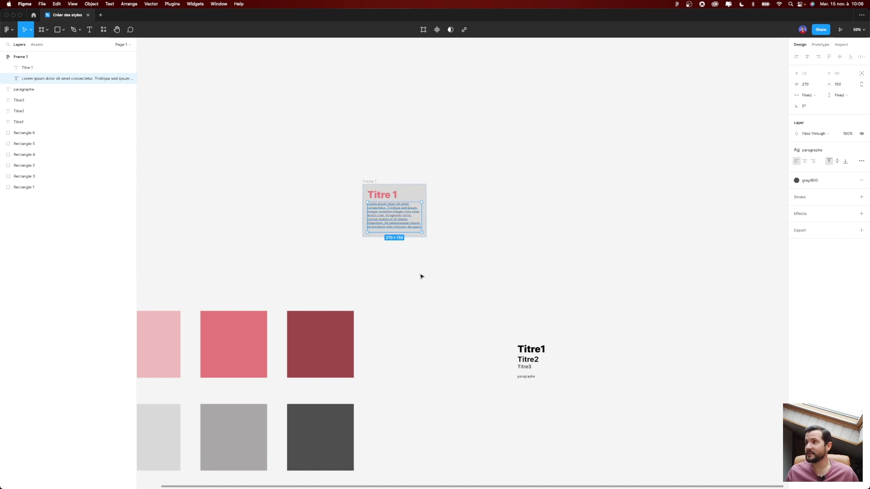
mouse_move(815, 149)
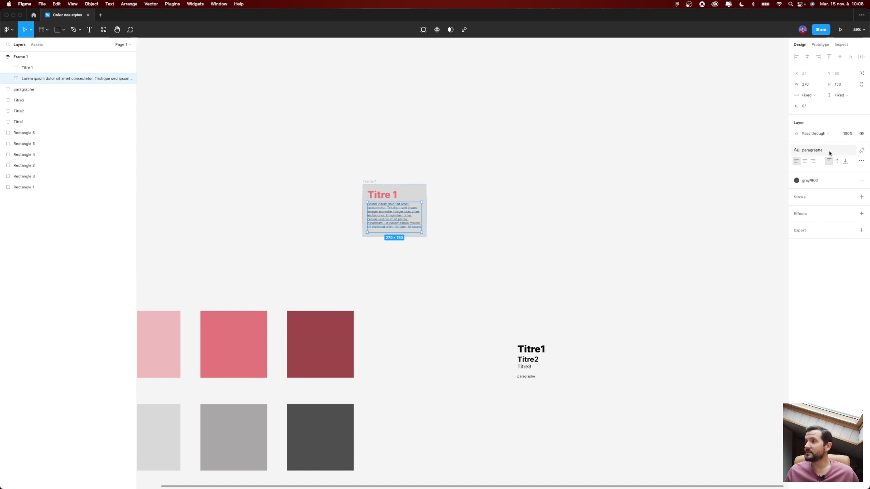
left_click(829, 153)
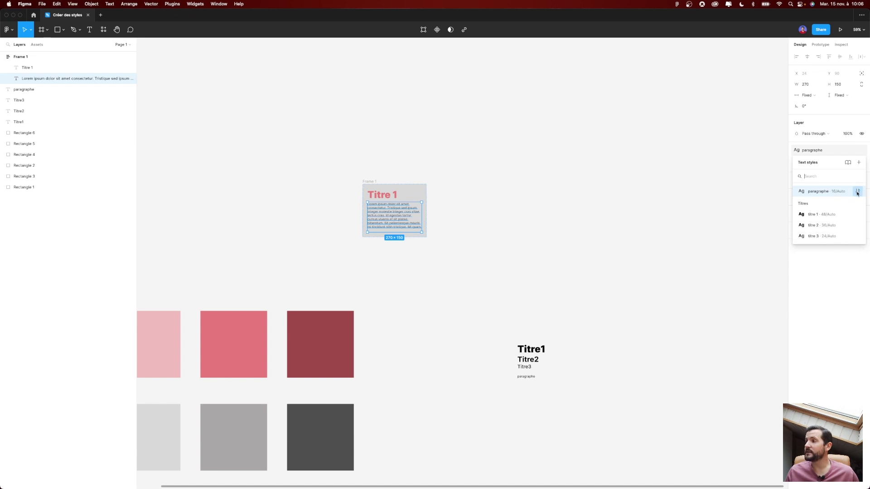
left_click(857, 192)
left_click(856, 192)
left_click(856, 192)
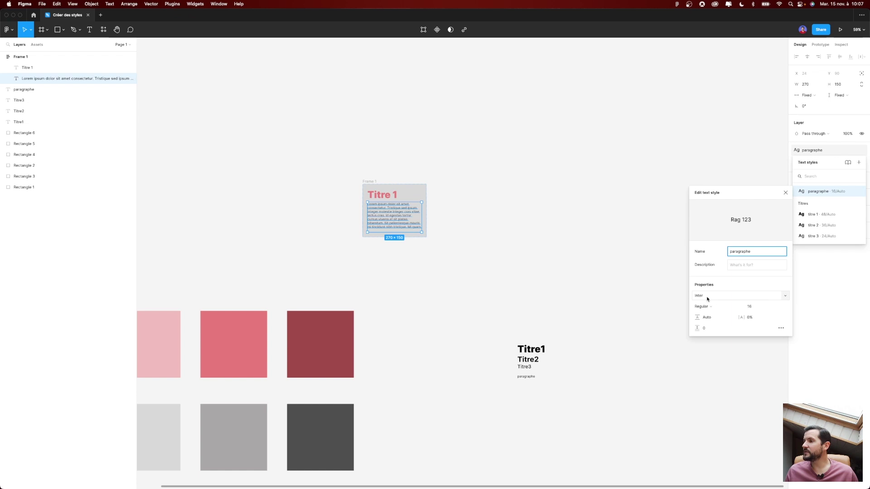
Step: Set the paragraphe style's weight to Thin and its font size to 18
left_click(739, 308)
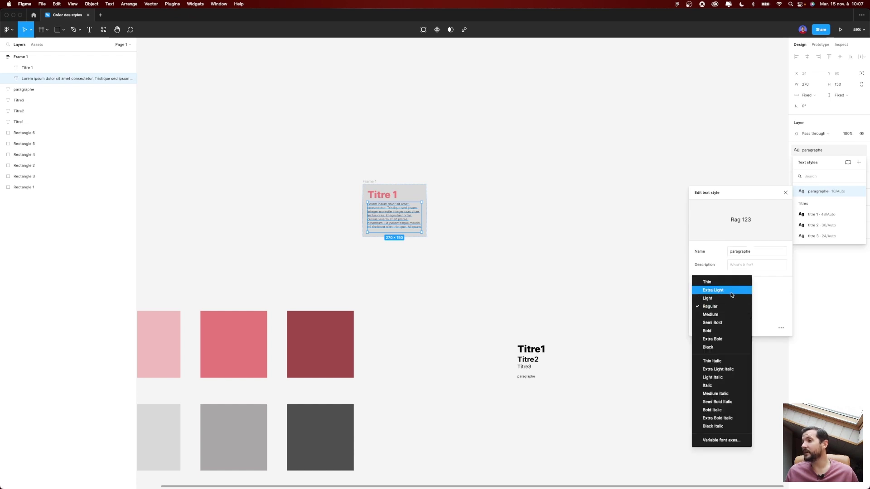
left_click(732, 298)
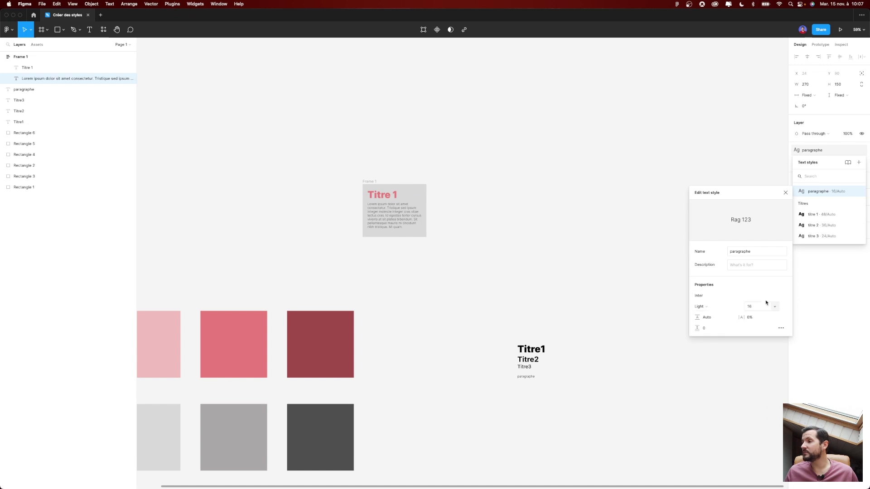
left_click(718, 306)
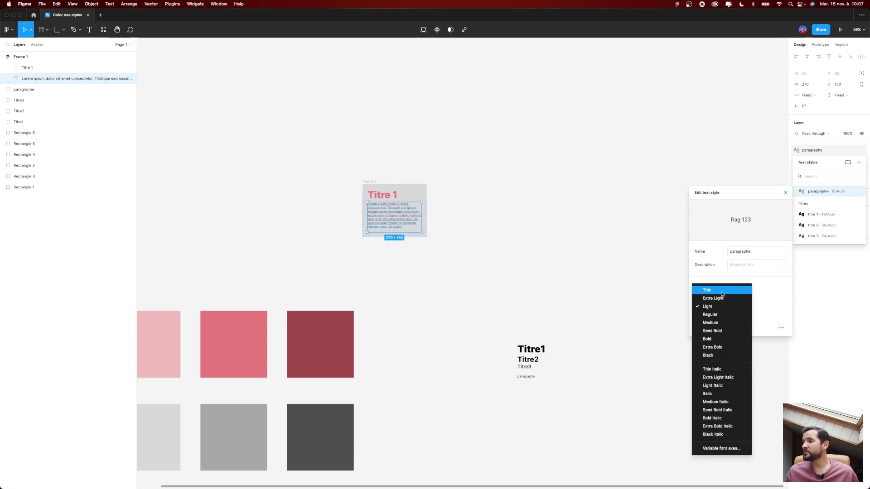
left_click(722, 292)
left_click(758, 307)
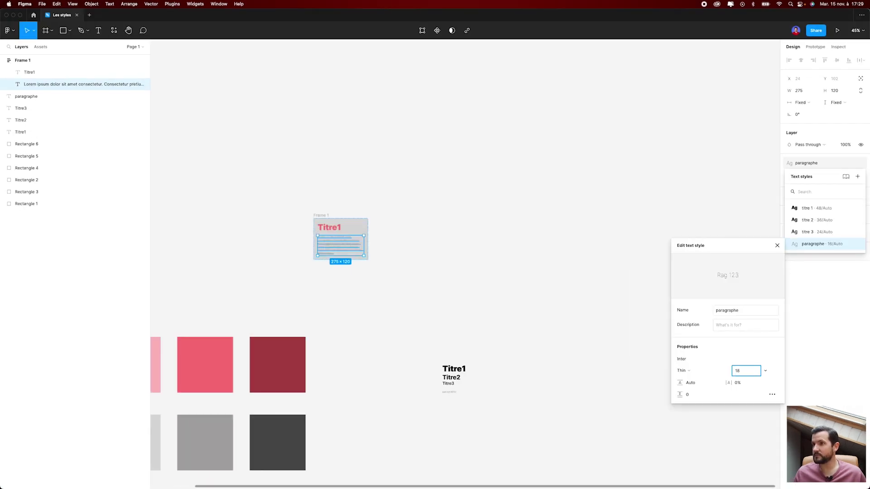
key("Return")
left_click(528, 311)
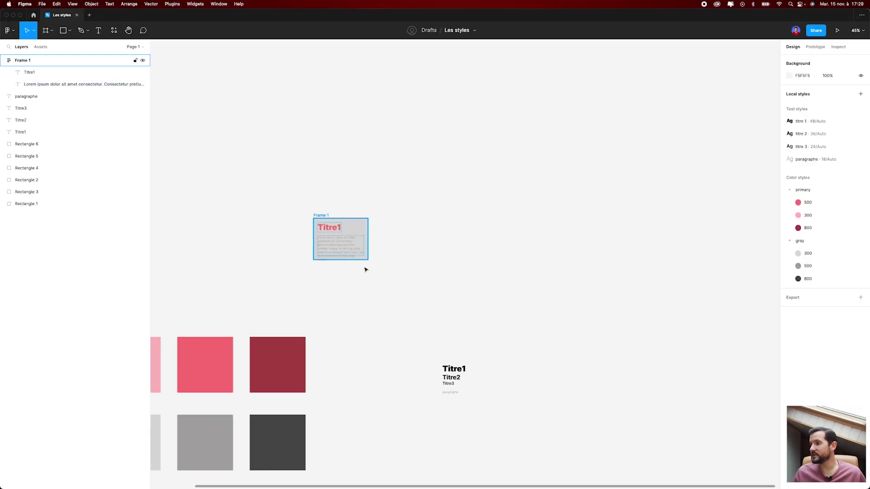
scroll(335, 256, "up", 3)
scroll(335, 256, "up", 2)
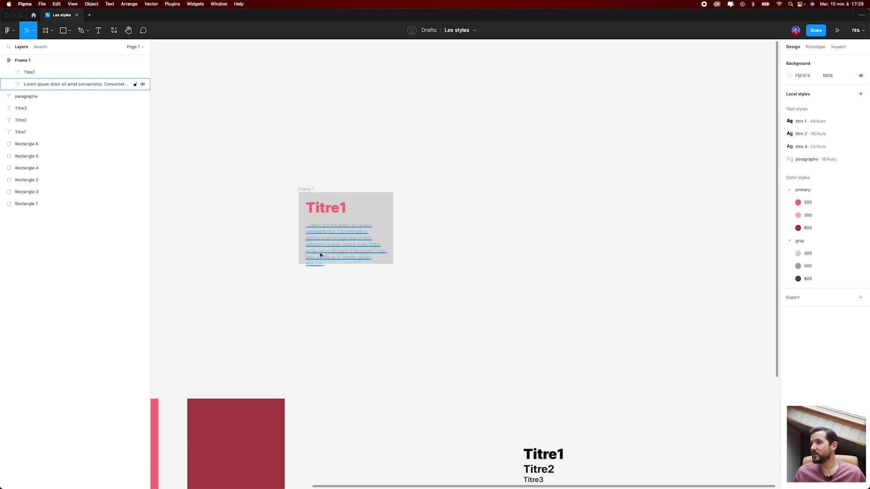
scroll(431, 251, "down", 1)
scroll(414, 195, "down", 5)
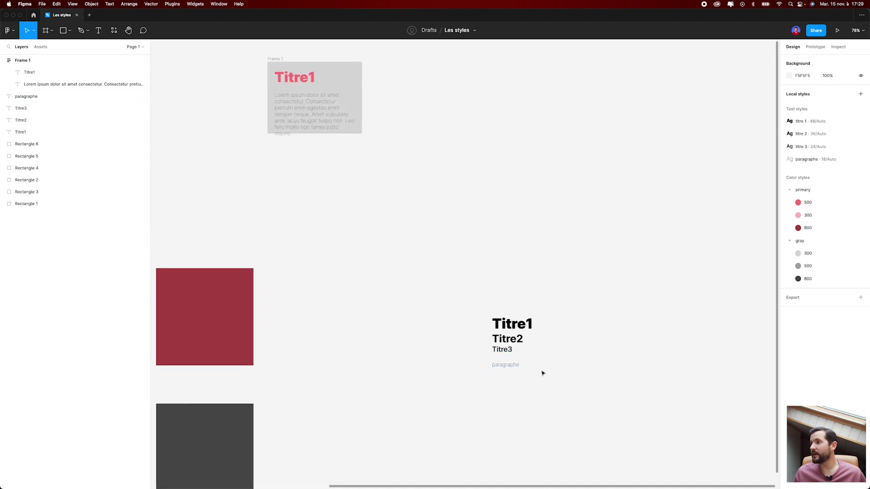
scroll(541, 371, "down", 5)
scroll(562, 317, "down", 2)
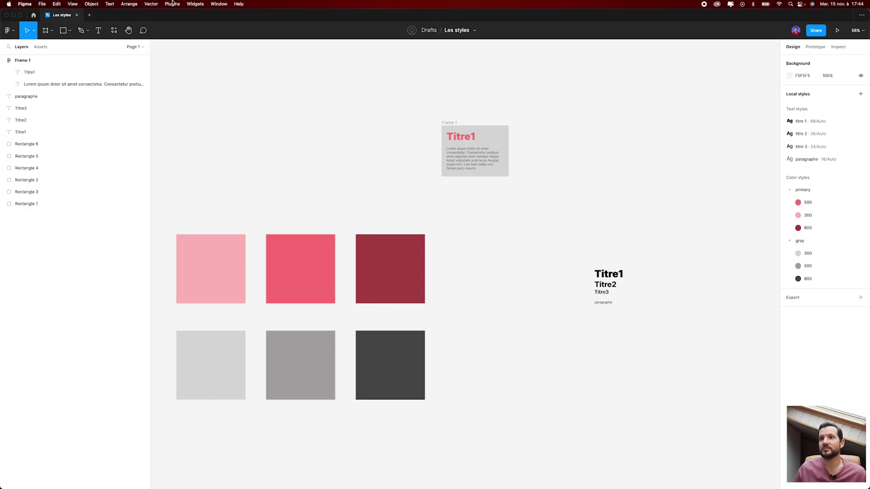
Step: Launch the Batch Styler plugin and select all four text styles
left_click(173, 4)
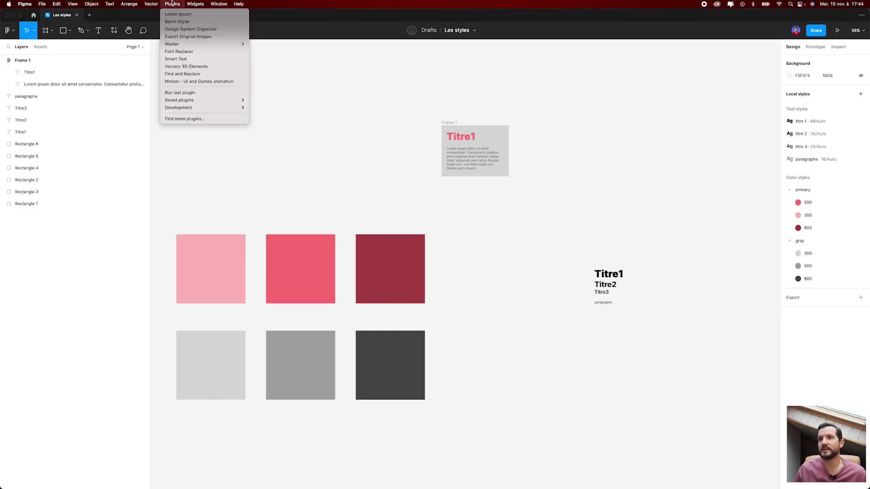
left_click(191, 22)
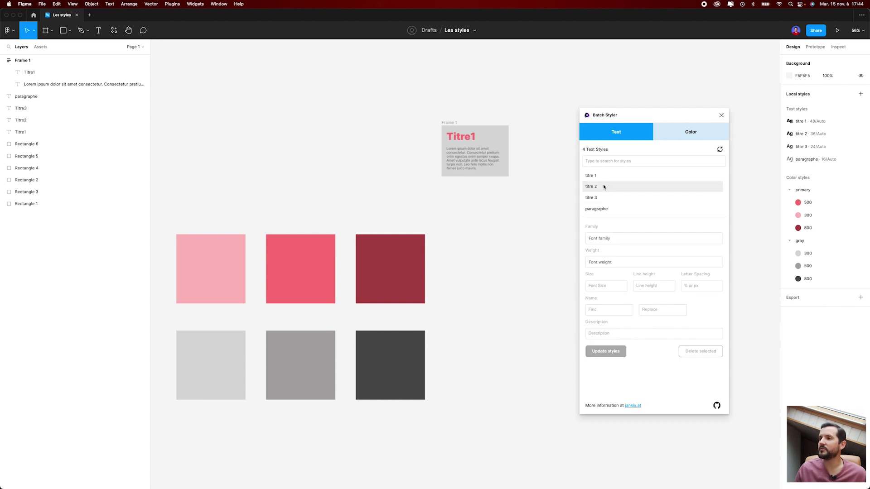
left_click(625, 175)
left_click(625, 208, "shift")
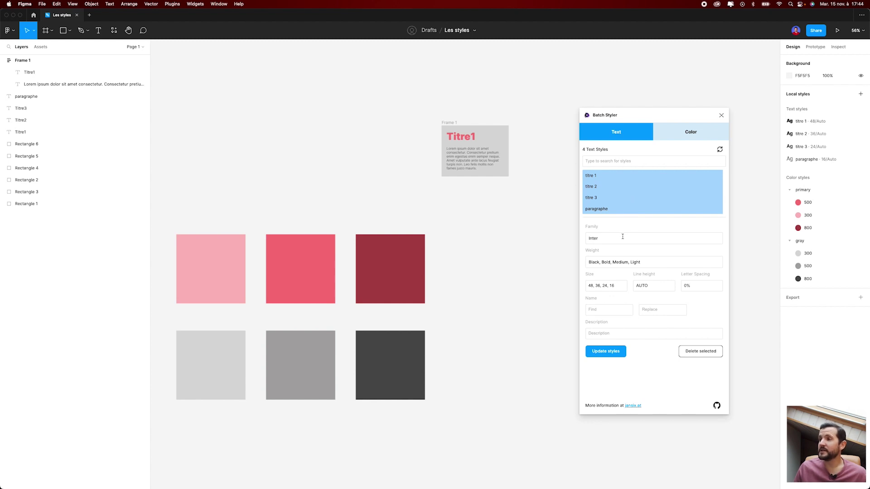
Step: Replace the Inter font family with Baskerville for the selected text styles
left_click(608, 242)
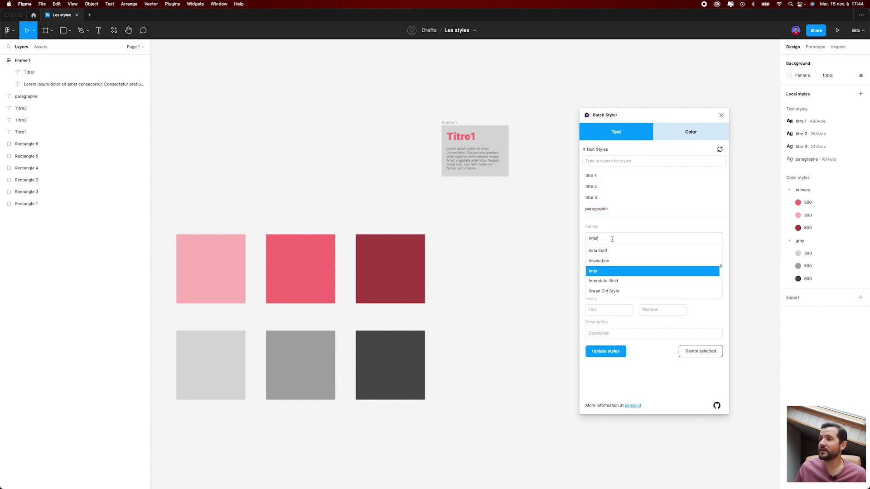
scroll(629, 262, "down", 1)
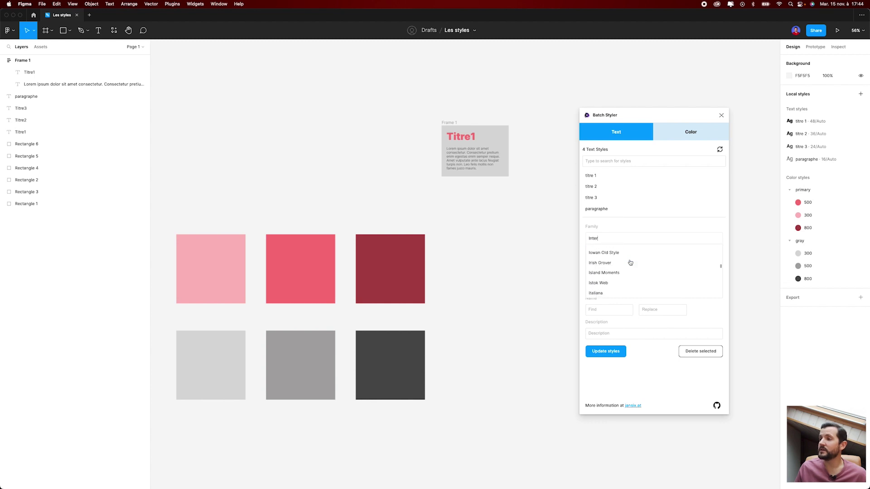
scroll(629, 262, "up", 2)
left_click(629, 262)
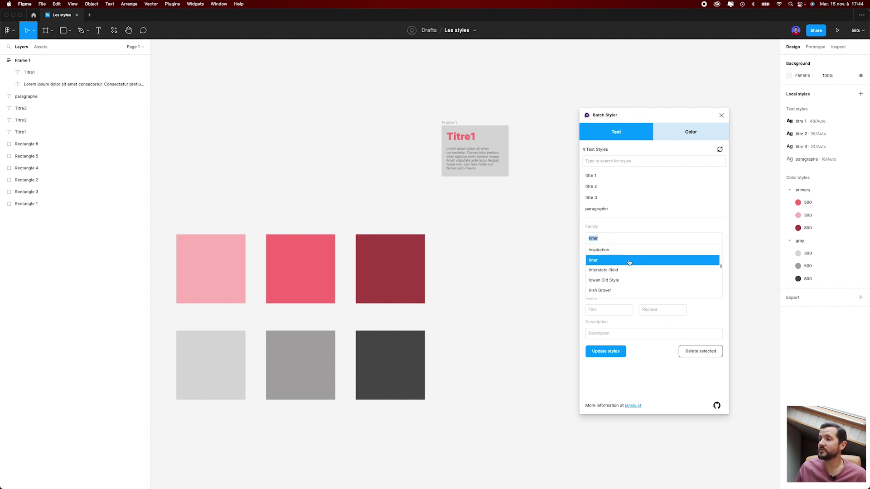
type("bas")
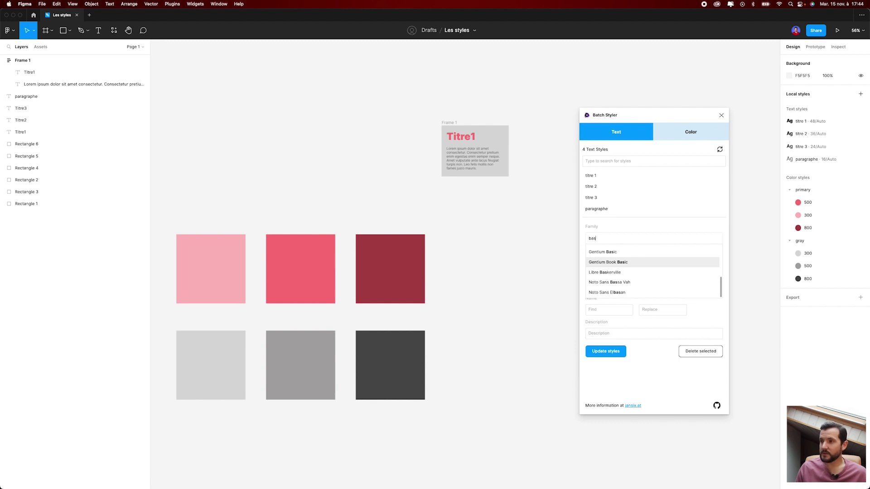
type("k")
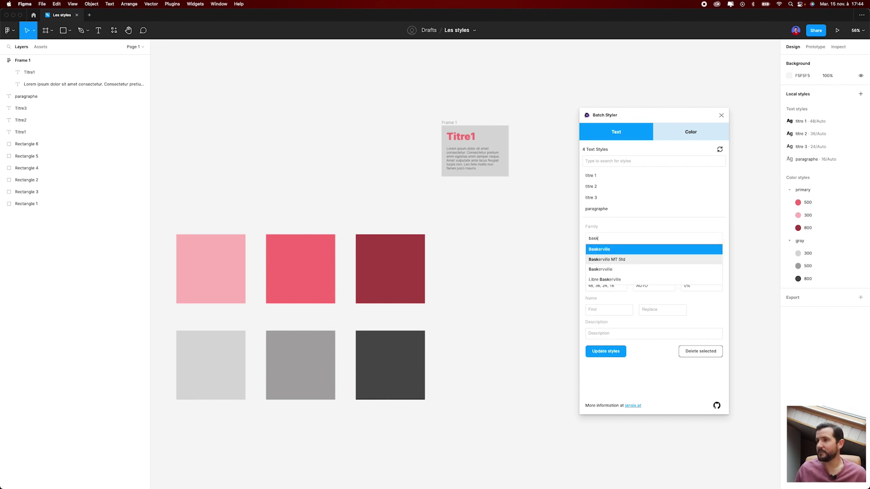
left_click(625, 252)
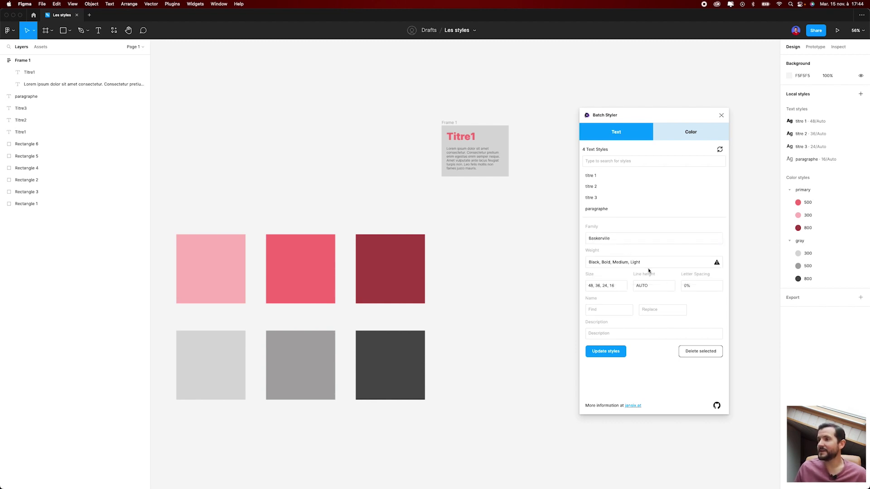
Step: Remap missing Baskerville weights: Black to Bold, Medium to SemiBold, Light to Italic, and save
left_click(720, 263)
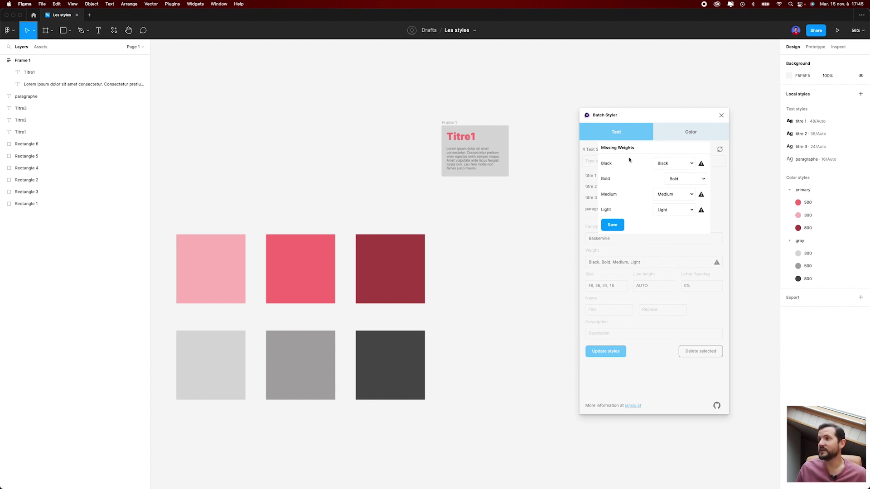
left_click(687, 164)
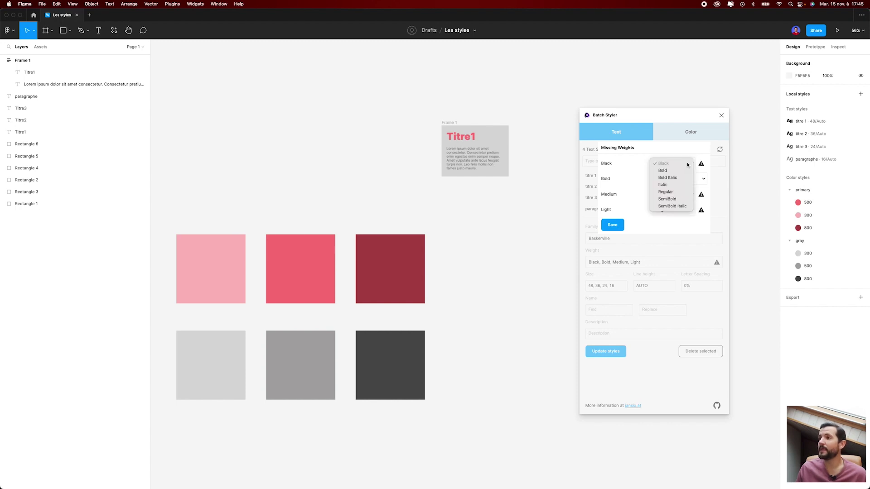
left_click(692, 158)
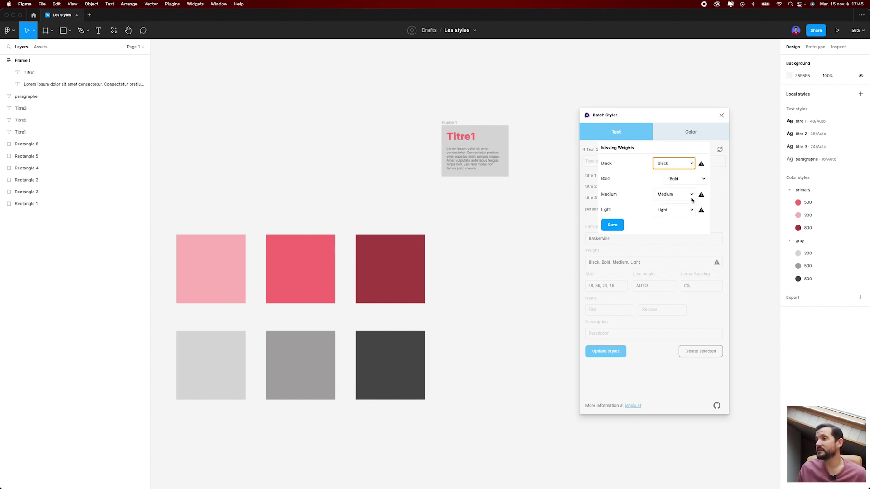
left_click(690, 209)
left_click(679, 227)
left_click(684, 164)
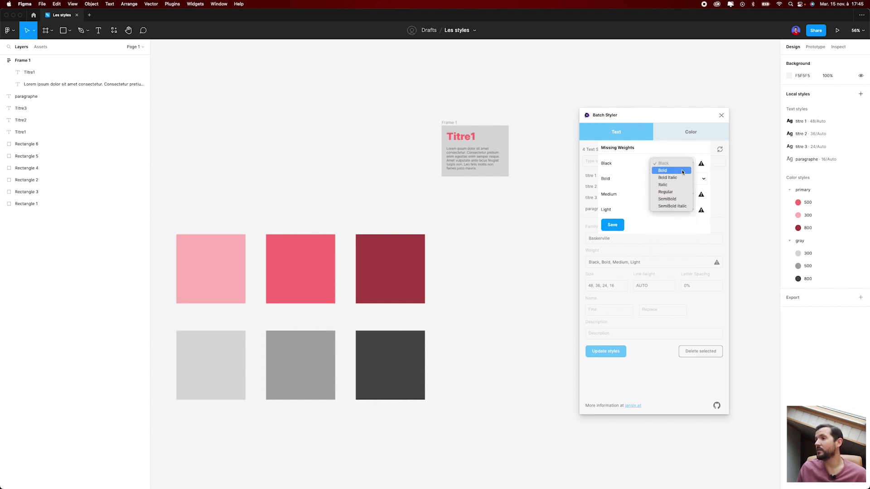
left_click(674, 170)
left_click(687, 194)
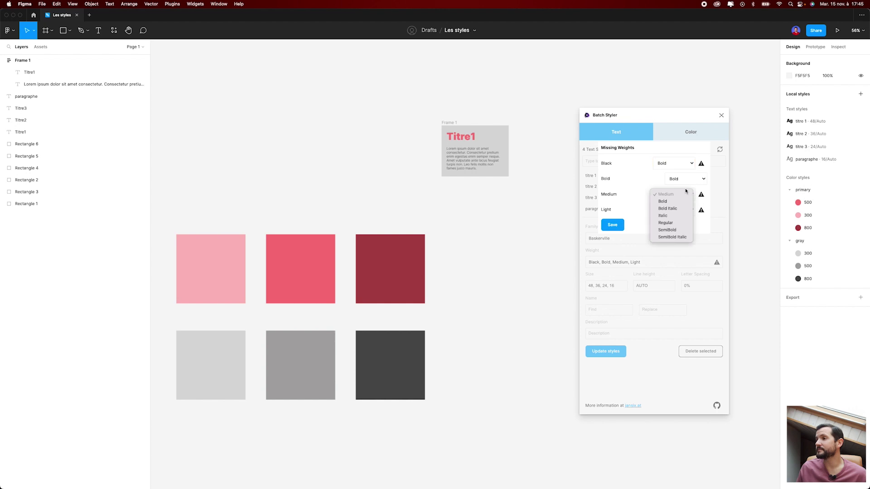
left_click(685, 229)
left_click(612, 225)
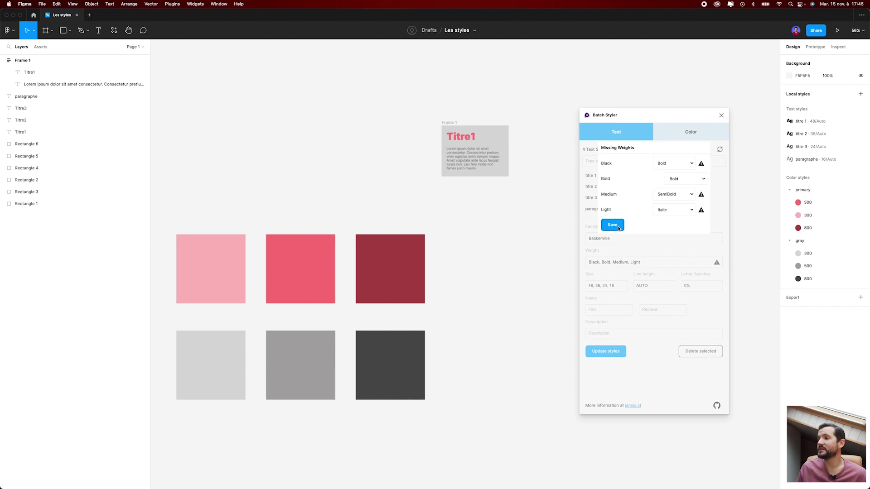
Step: Update the four text styles to Baskerville and pan the canvas to check the restyled text
left_click(605, 352)
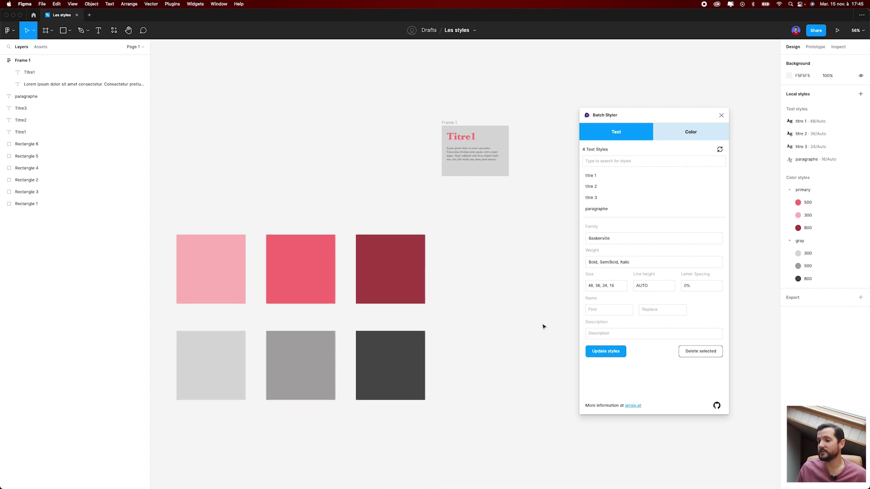
scroll(479, 158, "up", 3)
scroll(480, 158, "up", 3)
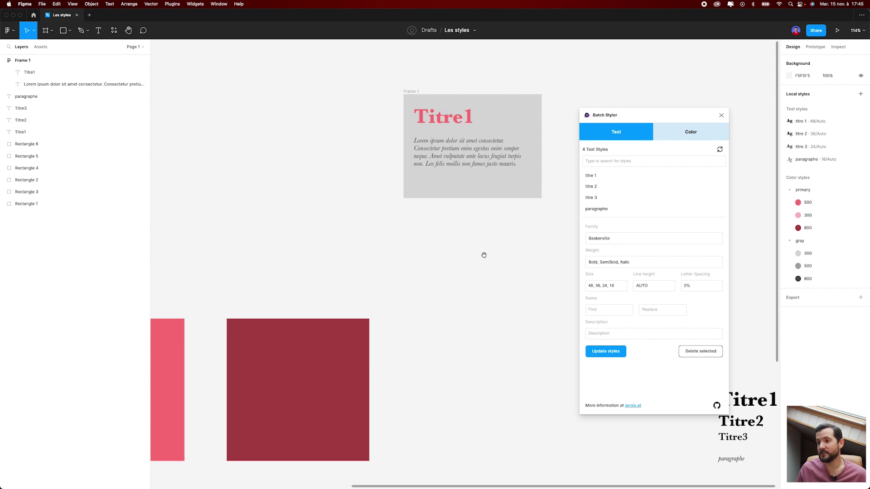
scroll(483, 252, "right", 5)
scroll(358, 228, "down", 1)
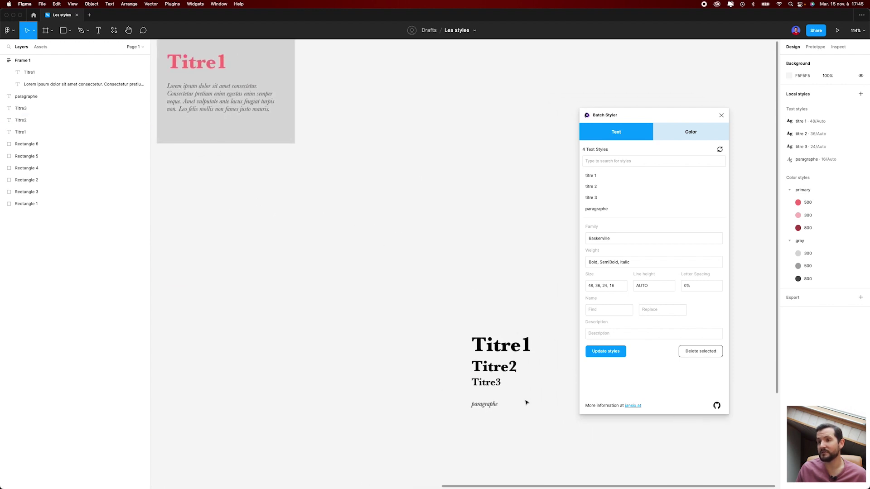
scroll(481, 288, "down", 2)
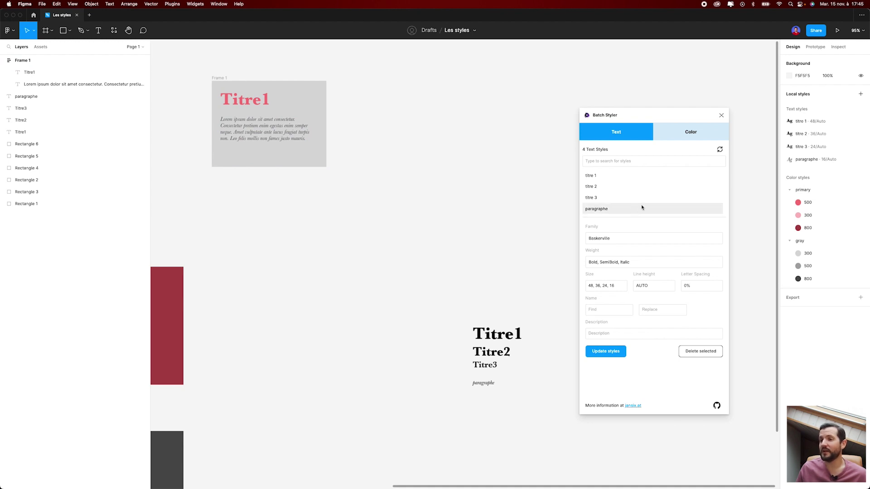
Step: Shift the hue of primary/500, 300 and 800 to about 63 and update the styles
left_click(678, 137)
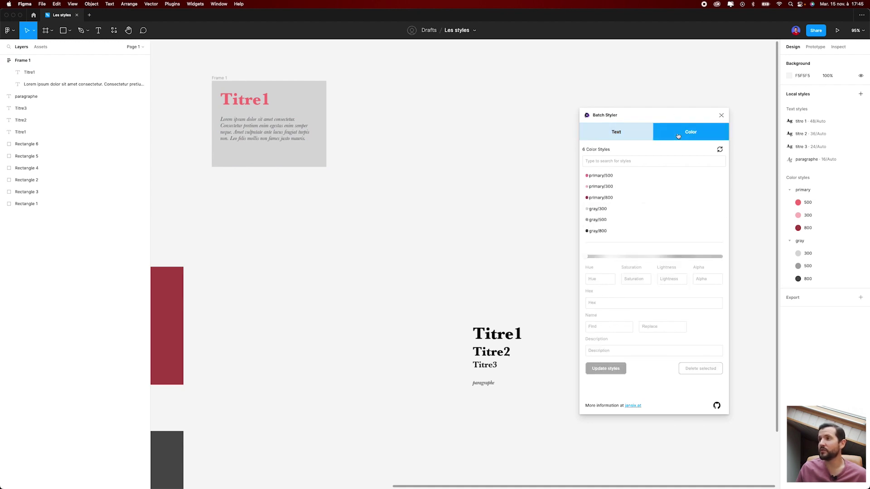
left_click(636, 176)
left_click(638, 197, "shift")
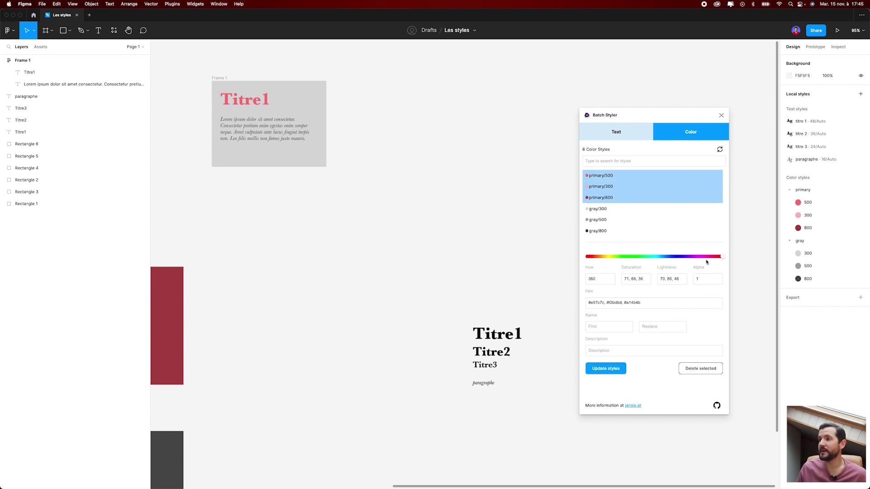
left_click_drag(721, 257, 608, 260)
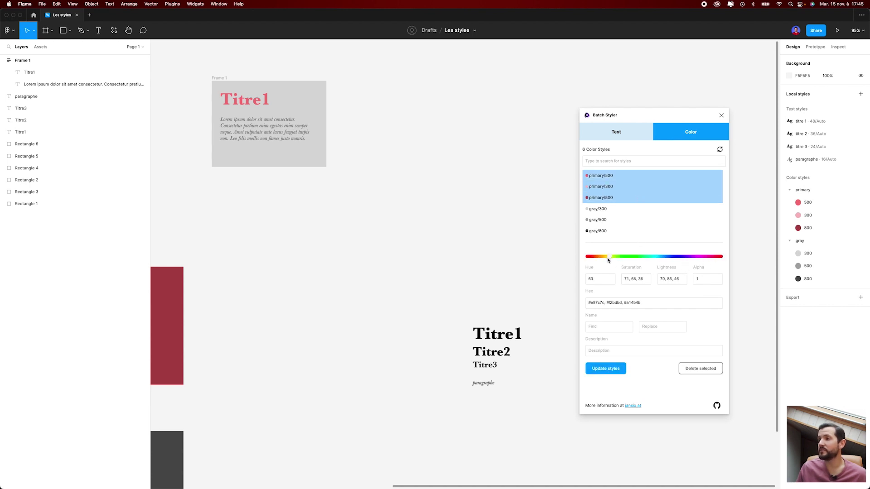
left_click(618, 366)
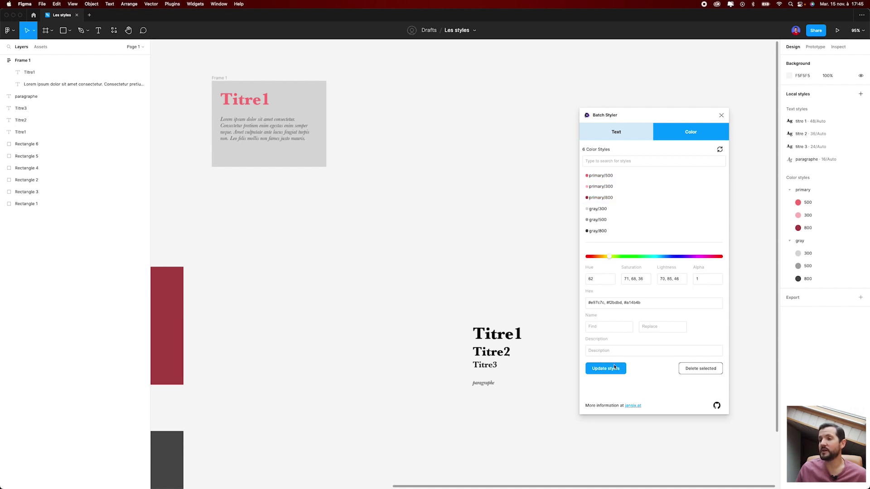
Step: Scroll and pan the canvas to inspect the yellow-green primary swatches
scroll(379, 340, "down", 2)
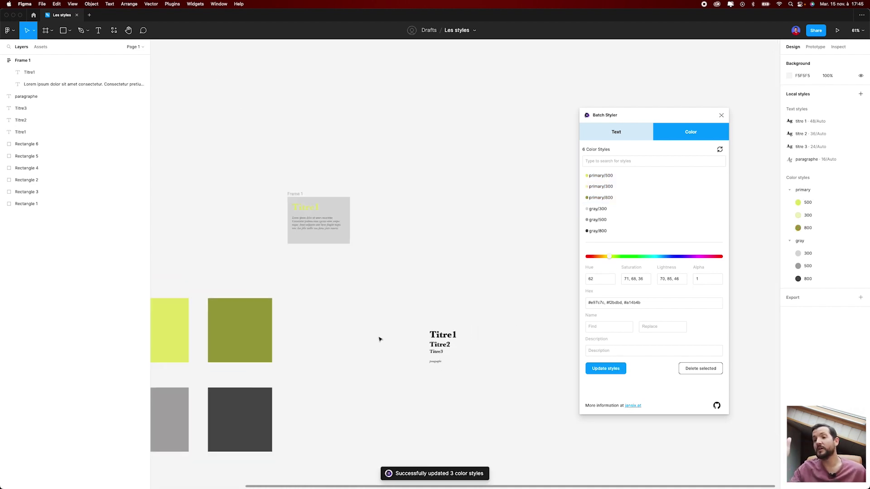
mouse_move(400, 303)
left_mouse_down()
mouse_move(455, 259)
mouse_move(480, 276)
left_mouse_up()
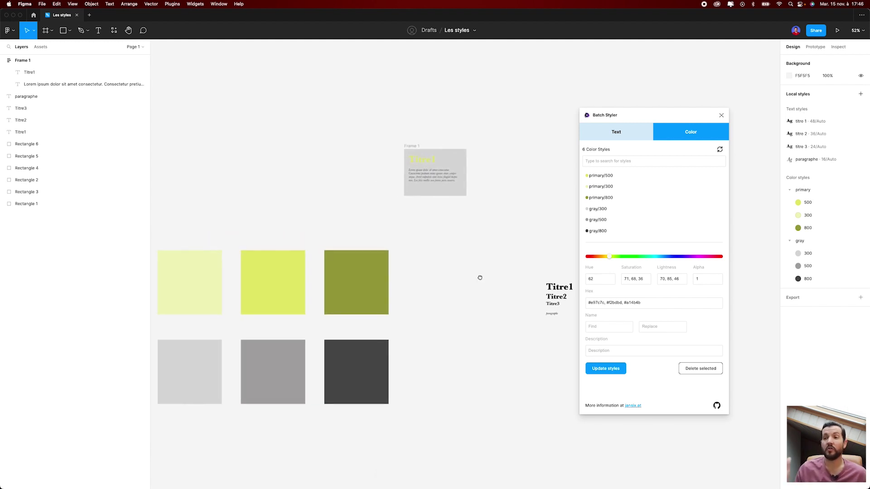
scroll(451, 294, "down", 1)
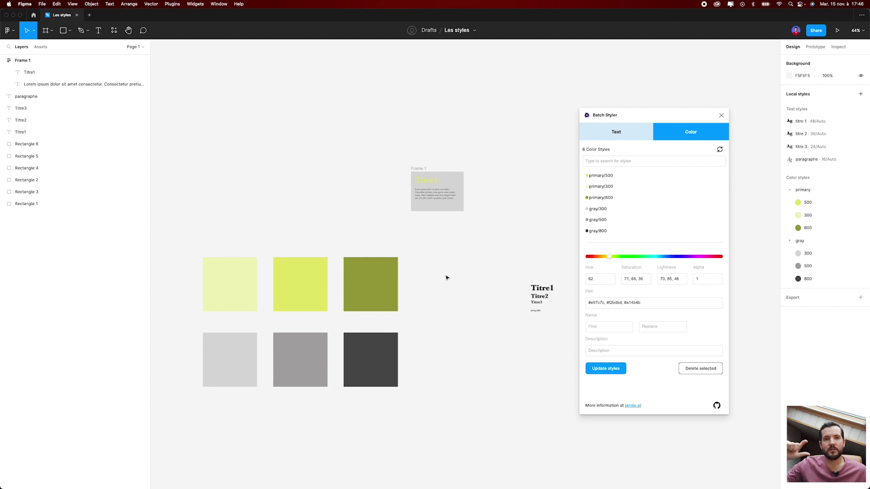
scroll(446, 278, "down", 2)
left_click_drag(459, 274, 438, 257)
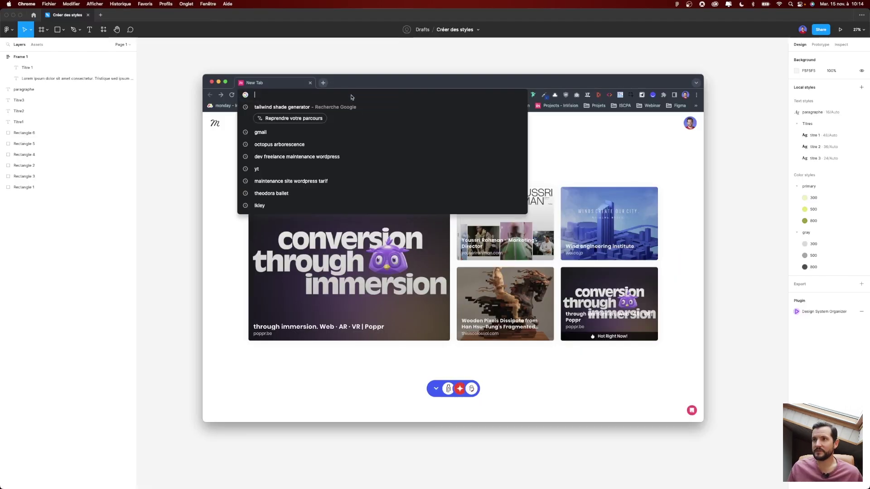
Step: Search Google for 'tailwind shade generator' from the new tab's address bar
type("ta")
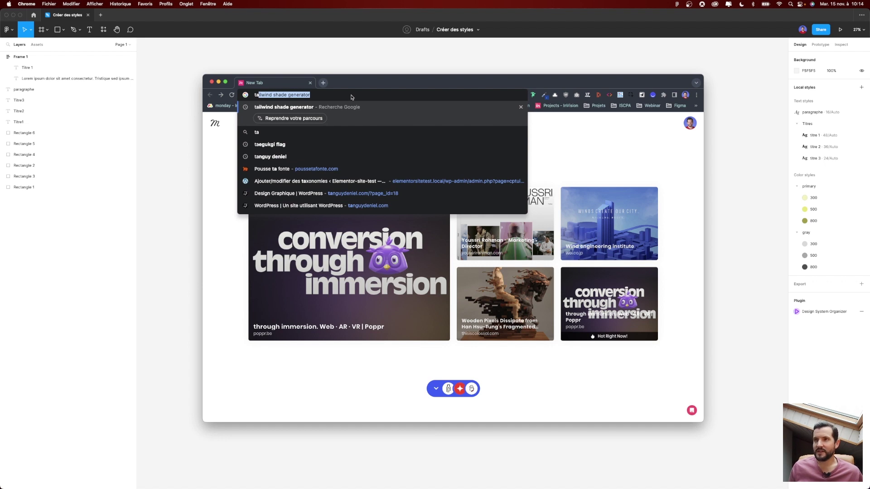
key("Right")
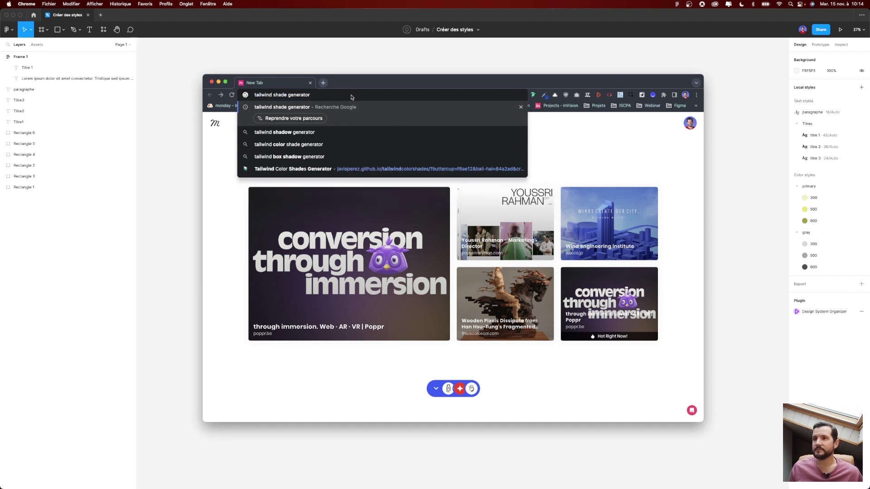
key("Return")
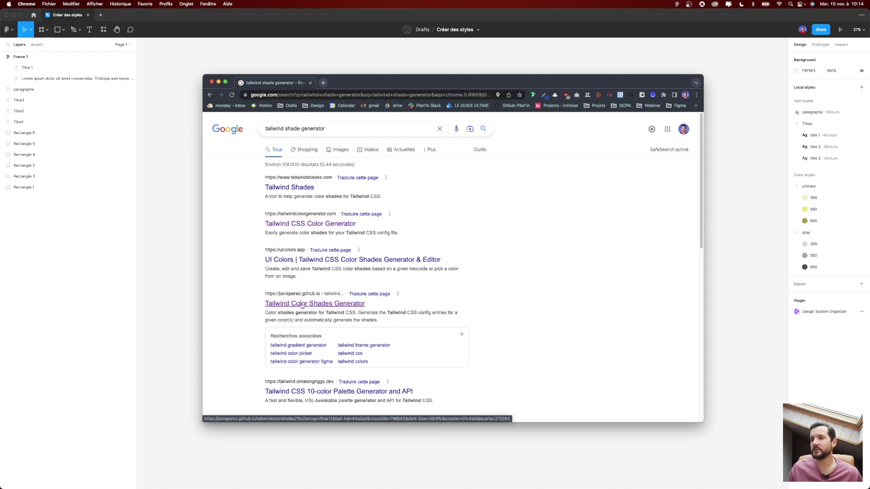
Step: Generate a shade palette from #022565 in the javisperez Tailwind Color Shades Generator
left_click(300, 306)
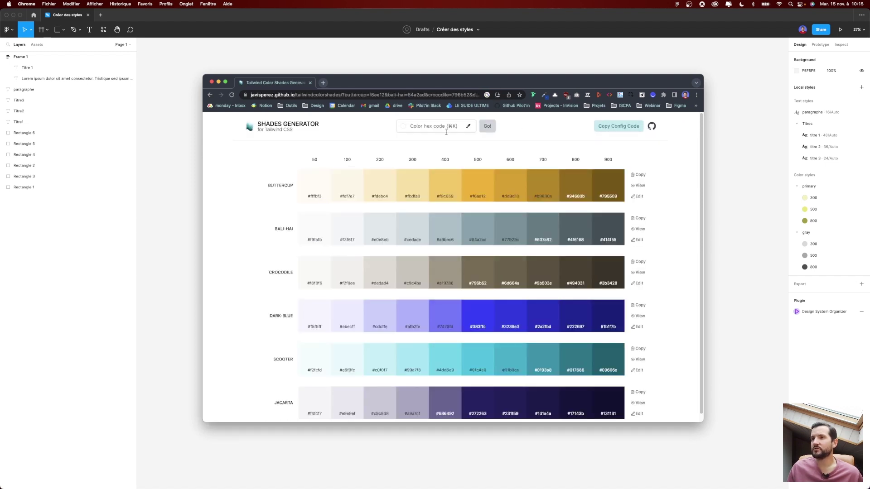
left_click(420, 127)
type("#0")
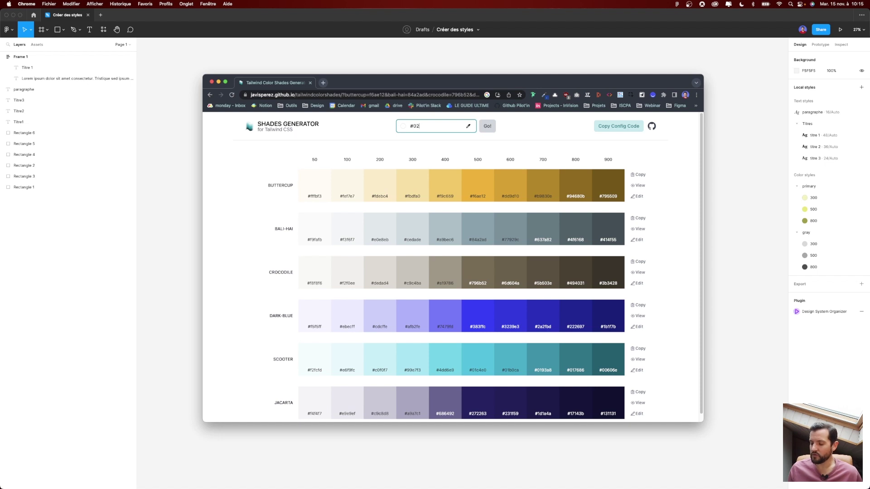
type("2565")
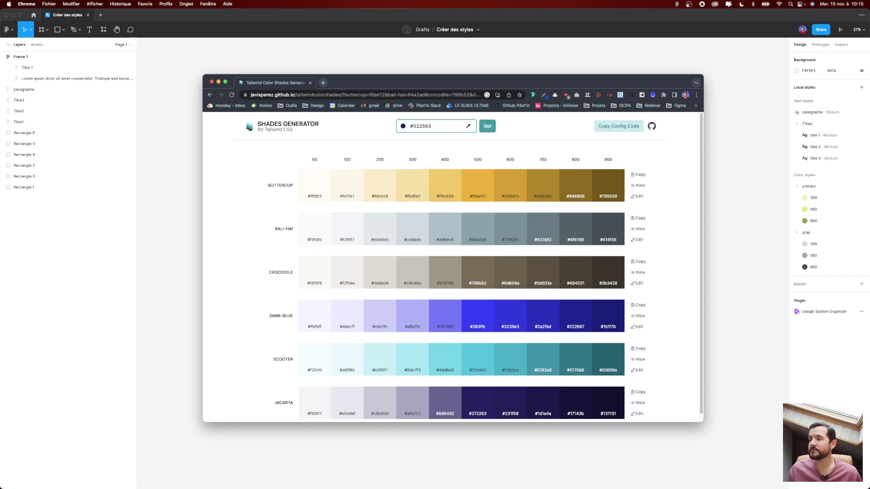
left_click(486, 130)
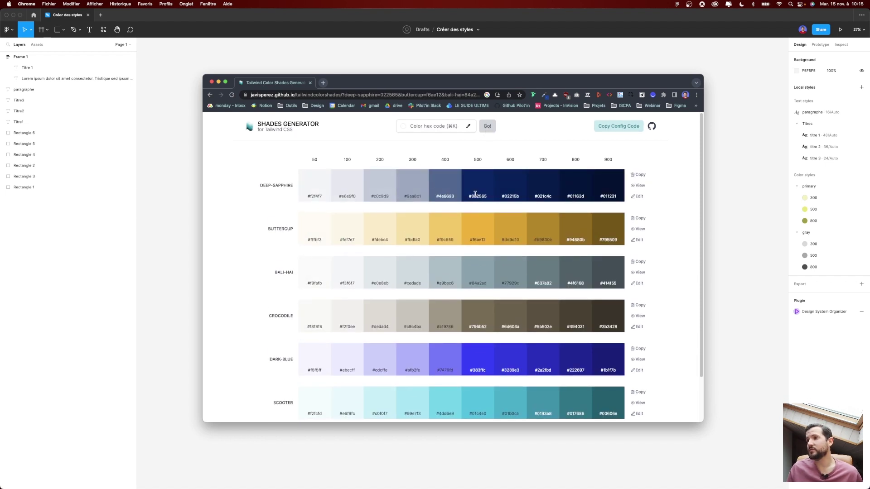
Step: Review the generated shades, selecting the 500 code 022565 and 100 code e6e9f0
left_click_drag(472, 195, 487, 198)
double_click(486, 198)
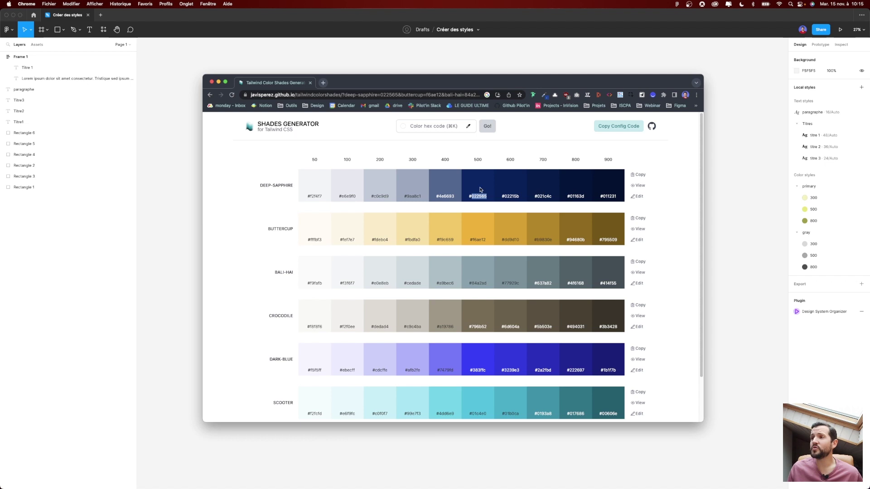
double_click(315, 159)
double_click(607, 159)
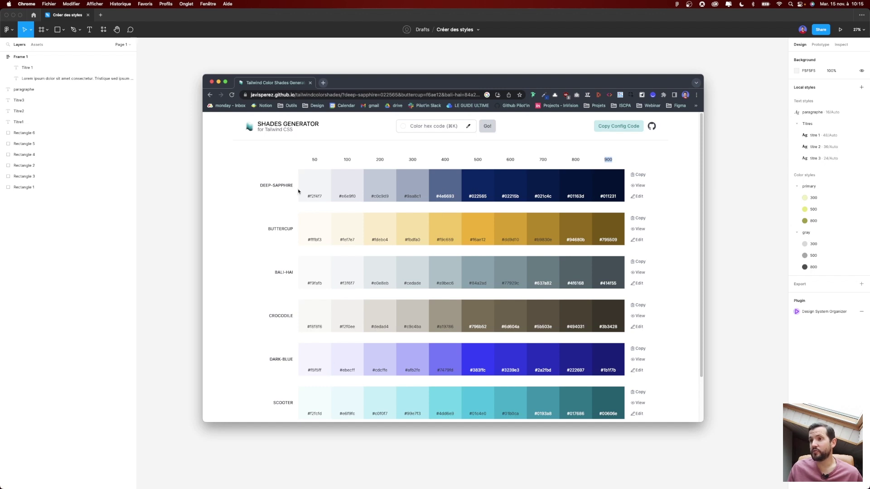
left_click(455, 191)
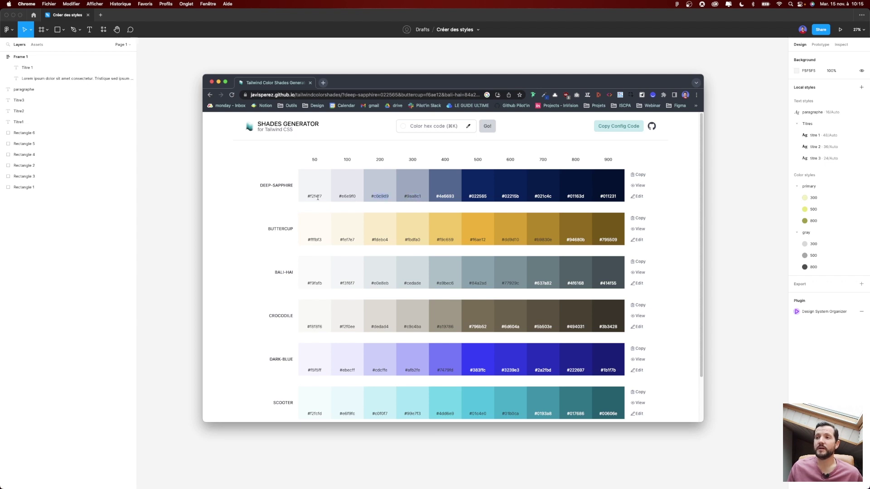
double_click(347, 195)
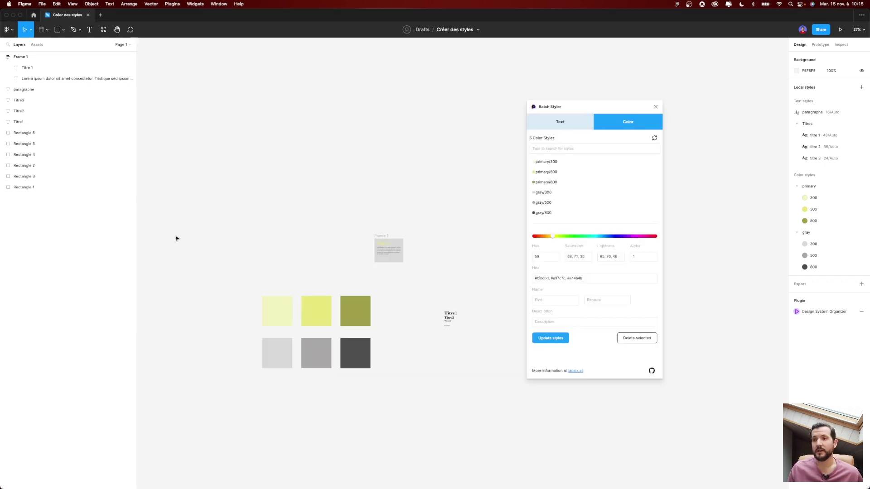
left_click(176, 237)
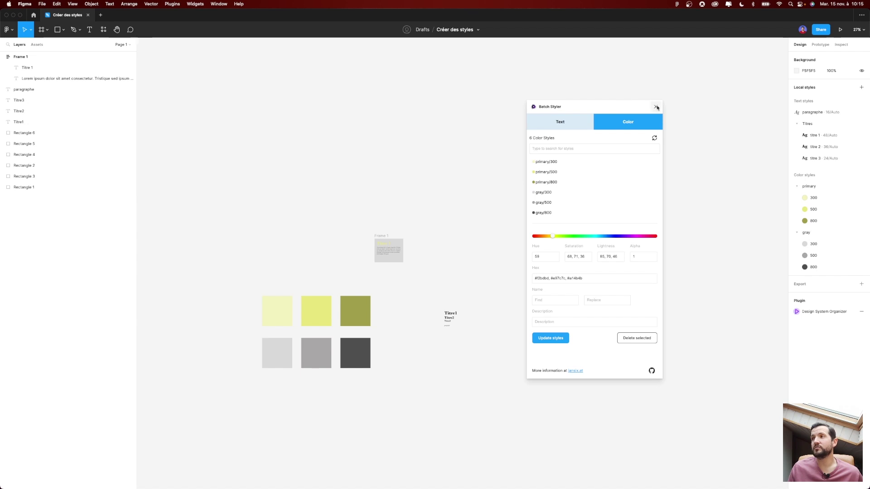
Step: Close the Batch Styler plugin and return to the swatch canvas
left_click(656, 107)
scroll(524, 242, "down", 5)
scroll(317, 263, "up", 3)
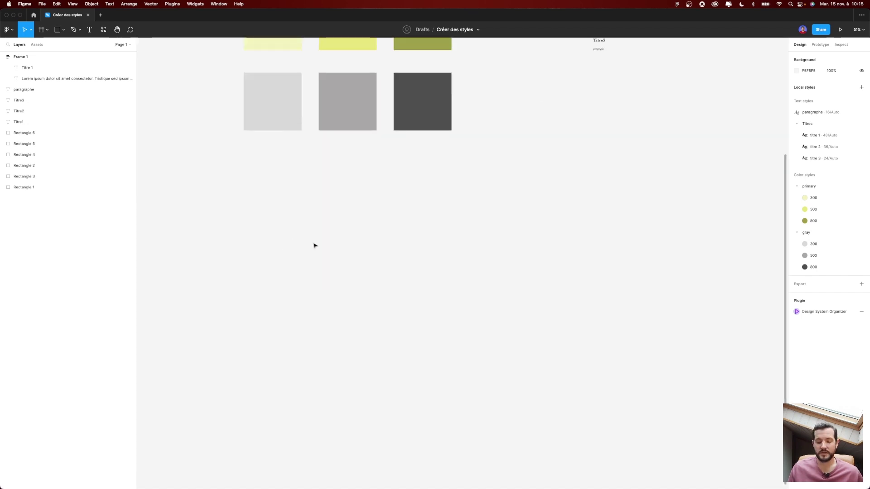
Step: Draw a rectangle filled E6E9F0 below the swatches and duplicate it to the right
key("r")
left_click_drag(258, 225, 302, 272)
left_click(809, 150)
type("E6E9F0")
key("Return")
left_click(408, 306)
left_click_drag(291, 268, 329, 266)
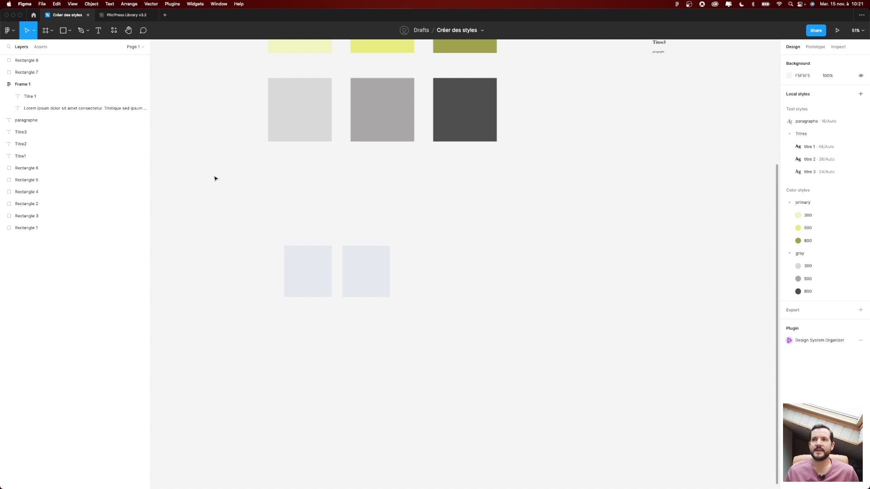
Step: Switch to the Pilo'Press Library v3.2 file and navigate to the Bleu Saphir colour board
left_click(126, 15)
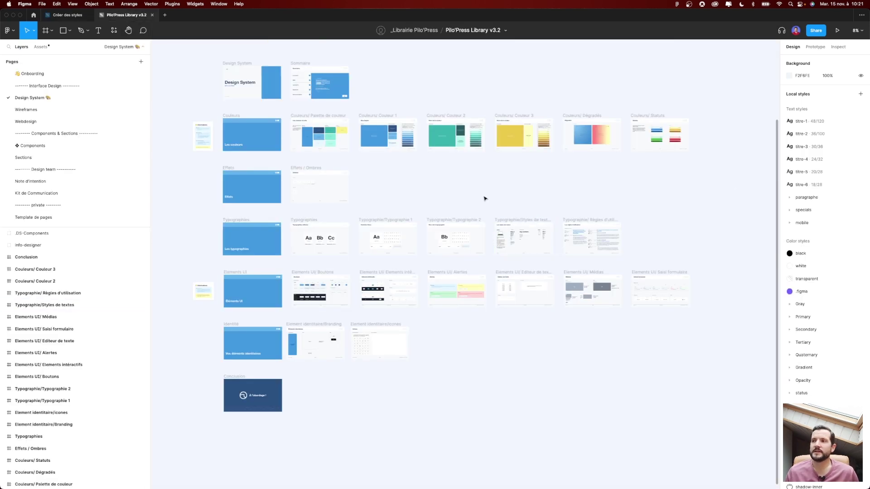
left_click_drag(483, 195, 485, 212)
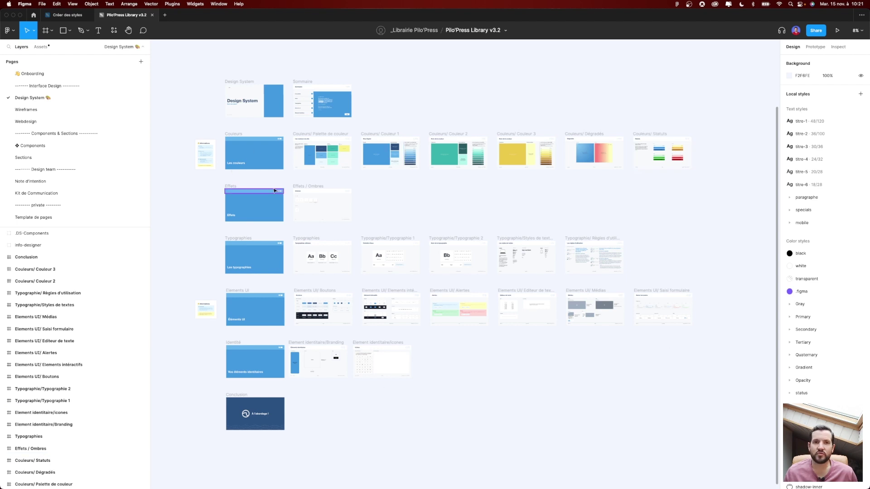
scroll(344, 156, "up", 5)
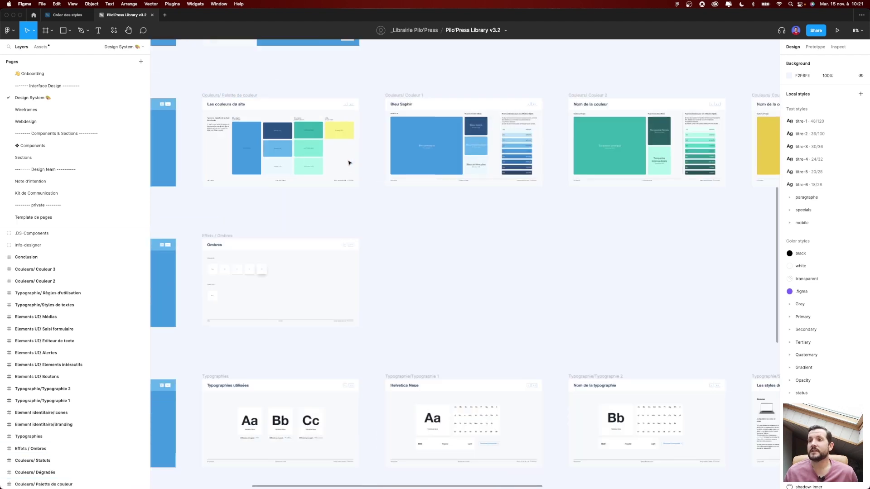
scroll(446, 285, "up", 3)
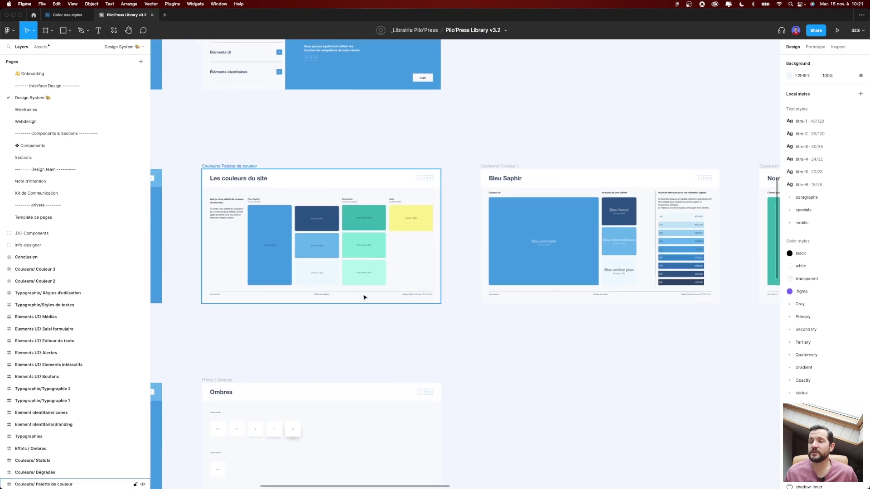
scroll(365, 295, "up", 5)
scroll(297, 321, "down", 2)
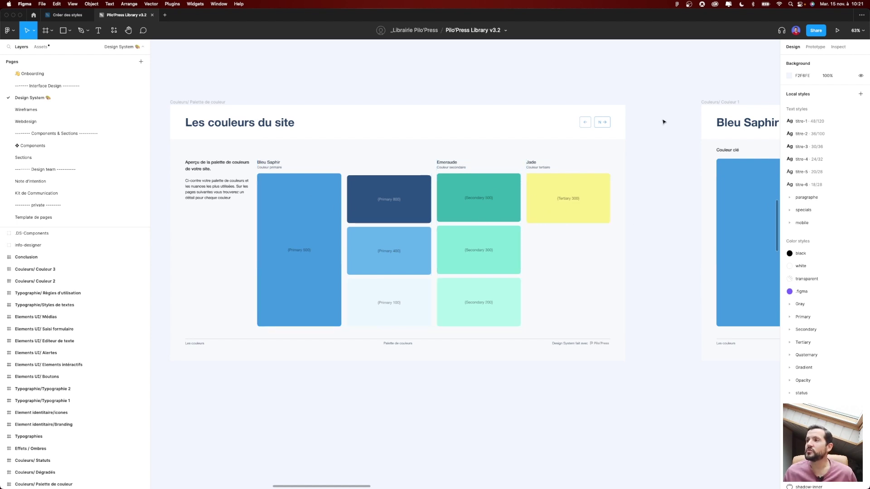
left_click_drag(672, 85, 149, 103)
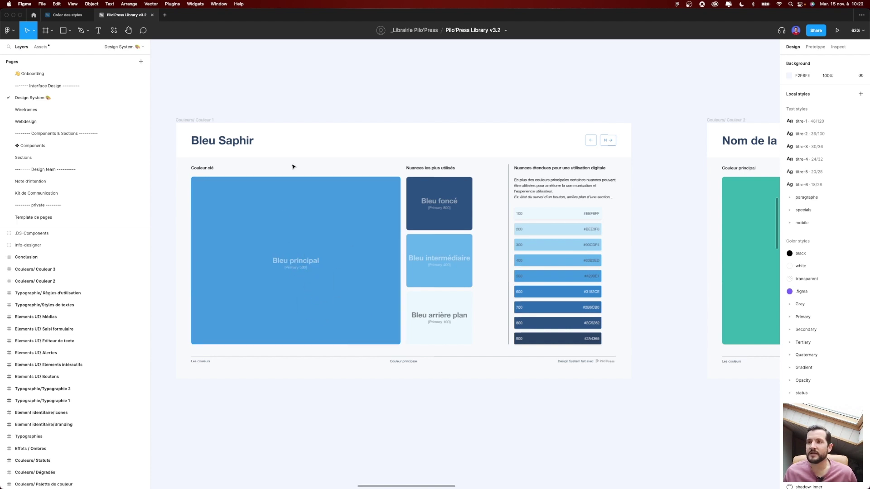
Step: Inspect the colour style used by the Bleu Saphir 300 shade chip, then deselect it
scroll(509, 91, "right", 2)
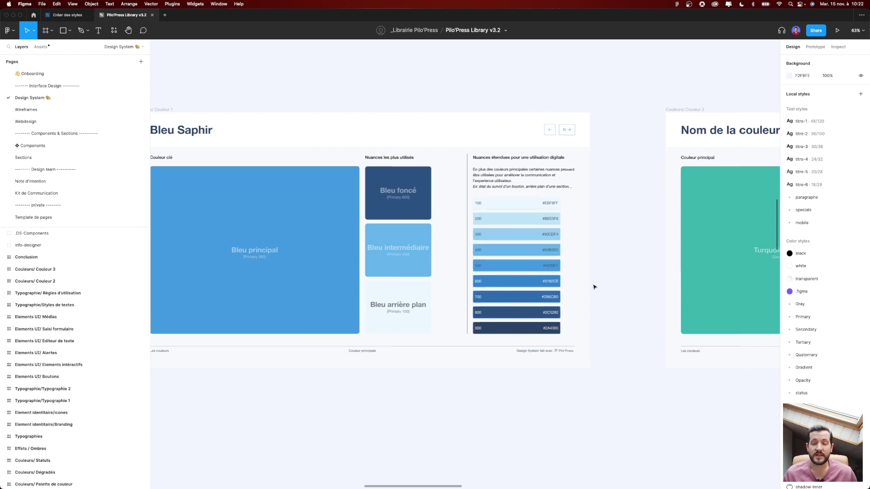
double_click(488, 224)
left_click(500, 240)
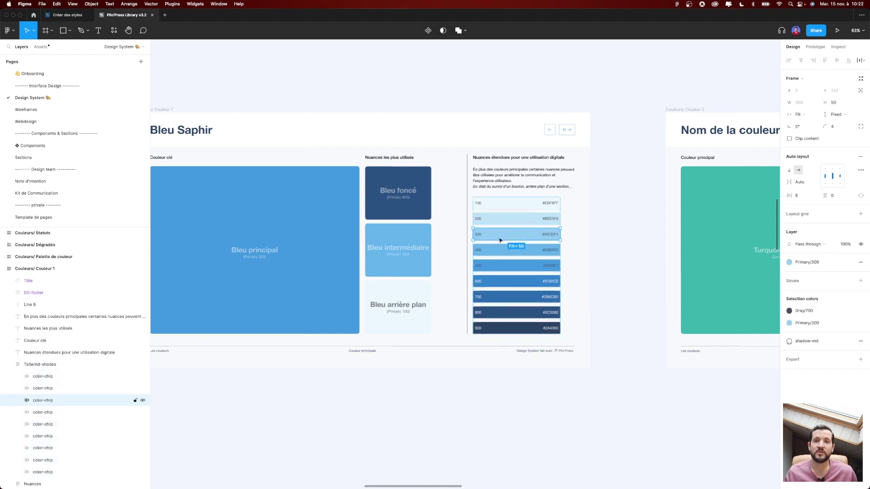
left_click(616, 203)
Step: Zoom out past the Dégradés frame and zoom into the Typographies utilisées board
scroll(607, 140, "down", 5)
left_click_drag(604, 140, 491, 132)
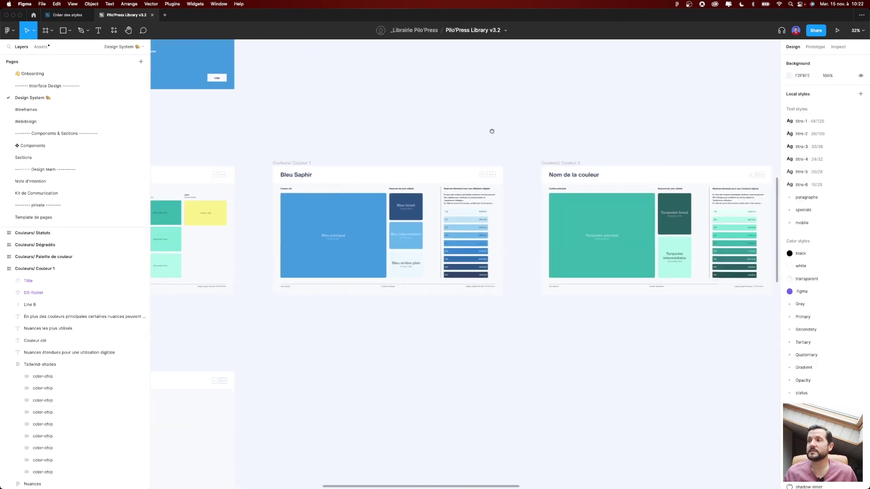
scroll(491, 131, "right", 5)
scroll(522, 100, "right", 5)
scroll(315, 119, "right", 5)
scroll(181, 118, "down", 2)
scroll(370, 142, "right", 5)
scroll(446, 140, "right", 5)
scroll(442, 152, "up", 5)
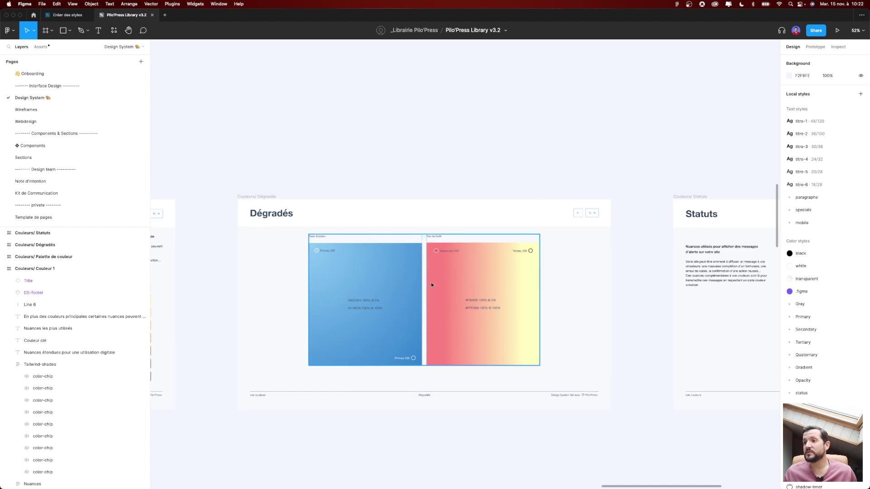
scroll(448, 191, "down", 2)
scroll(448, 192, "down", 2)
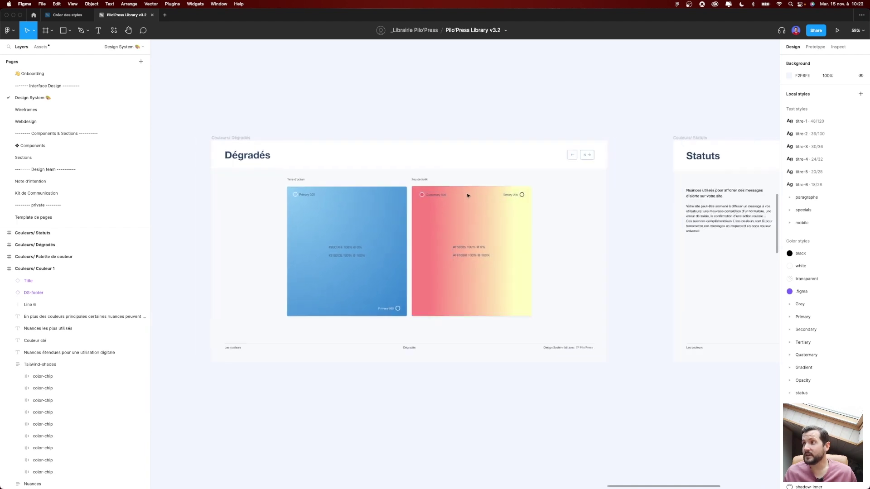
scroll(448, 192, "down", 5)
scroll(744, 210, "down", 3)
scroll(606, 286, "down", 3)
scroll(363, 344, "up", 2)
scroll(454, 222, "down", 2)
scroll(367, 244, "up", 4)
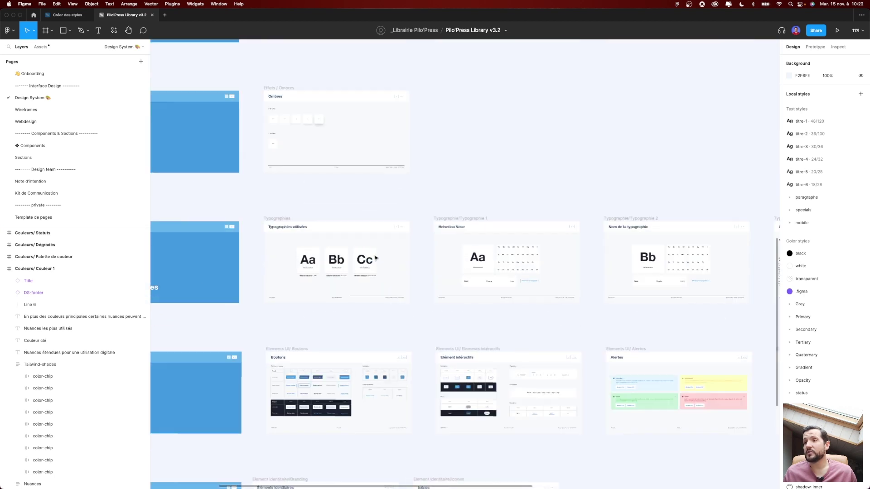
scroll(362, 235, "up", 3)
scroll(357, 210, "up", 1)
scroll(358, 211, "left", 3)
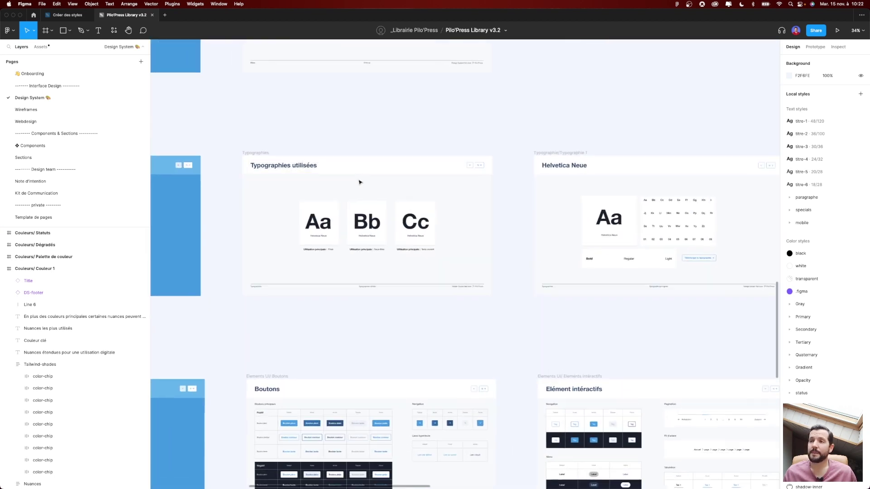
scroll(359, 180, "up", 3)
scroll(385, 114, "down", 2)
scroll(369, 235, "up", 3)
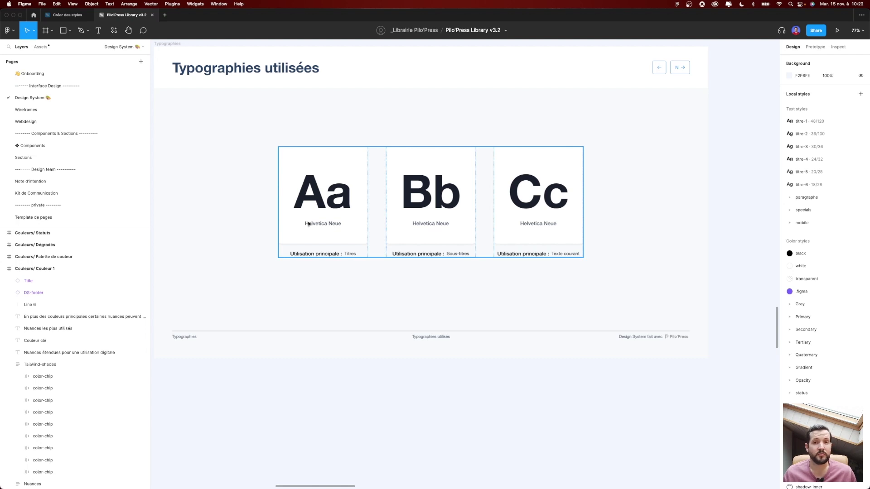
Step: Pan and zoom to look over the Helvetica Neue typeface page
scroll(514, 301, "down", 5)
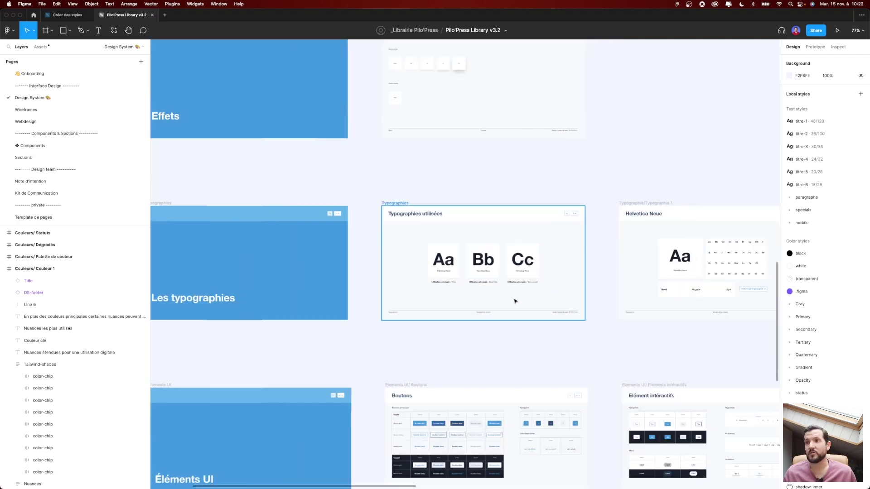
left_click_drag(542, 181, 192, 151)
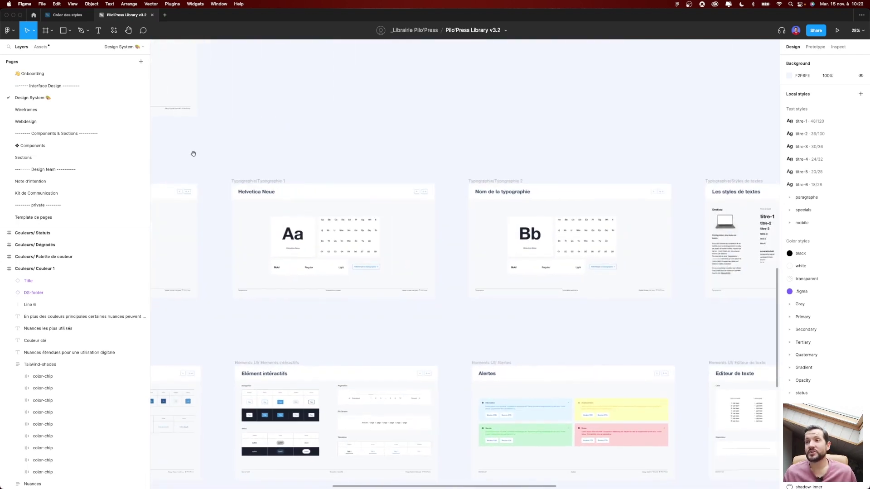
scroll(281, 215, "up", 5)
scroll(331, 232, "up", 3)
scroll(338, 224, "down", 2)
scroll(326, 235, "down", 2)
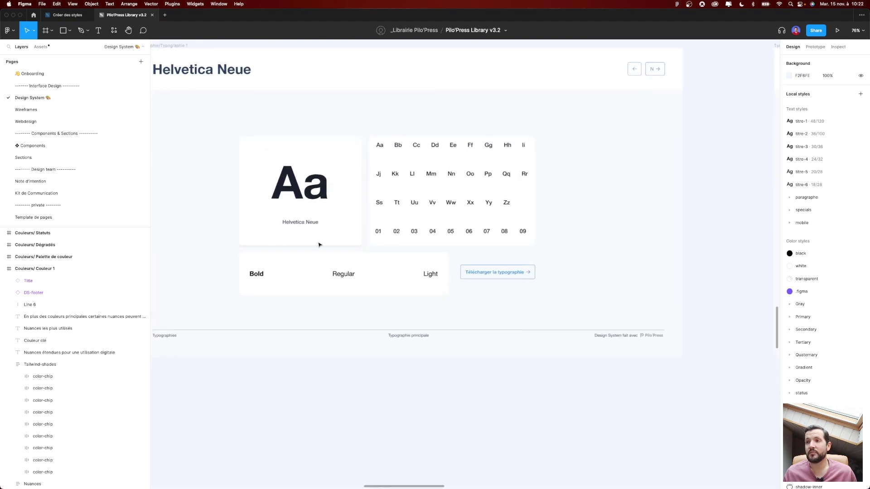
scroll(318, 243, "up", 3)
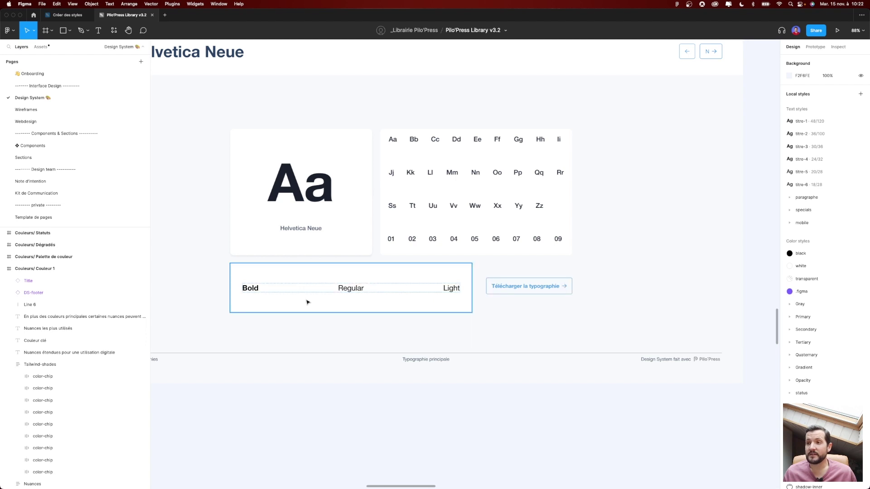
Step: Zoom onto the Les styles de textes board listing titre-1 to titre-6
scroll(452, 300, "down", 5)
scroll(530, 134, "right", 5)
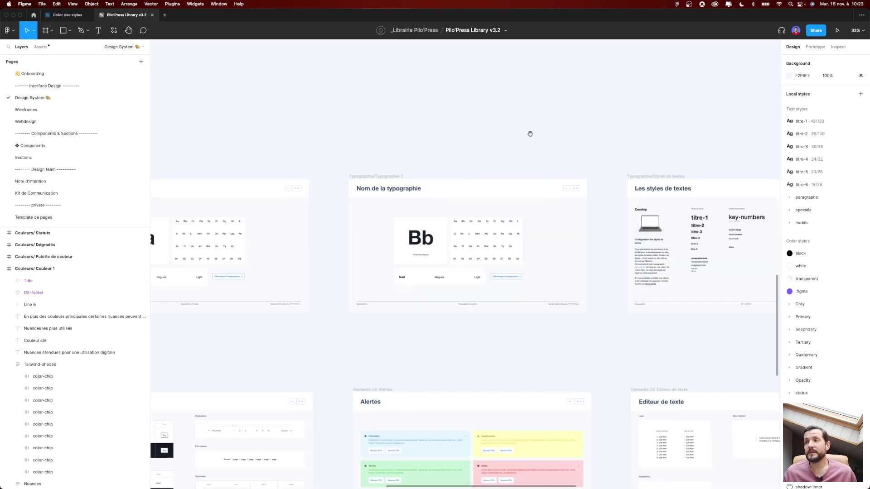
scroll(291, 110, "right", 4)
scroll(291, 110, "right", 3)
scroll(284, 136, "up", 3)
scroll(284, 136, "up", 3)
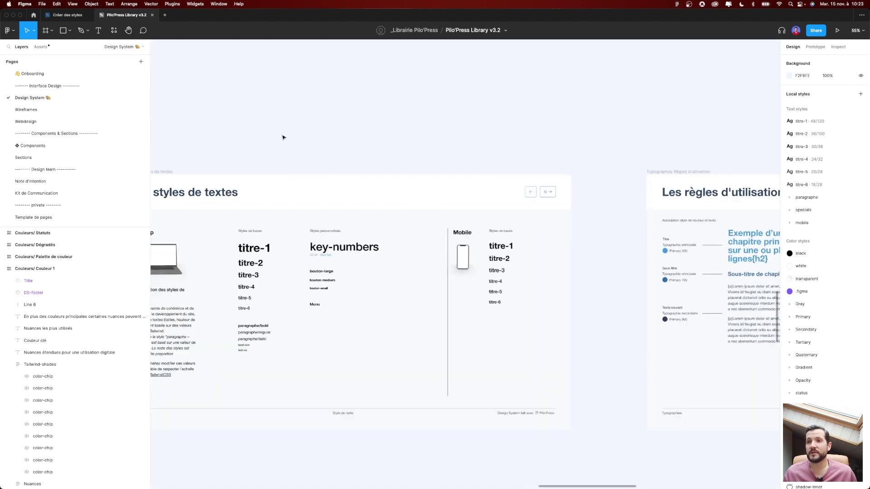
scroll(281, 140, "down", 3)
scroll(281, 140, "left", 2)
scroll(350, 167, "up", 2)
scroll(367, 112, "down", 1)
scroll(367, 112, "down", 1)
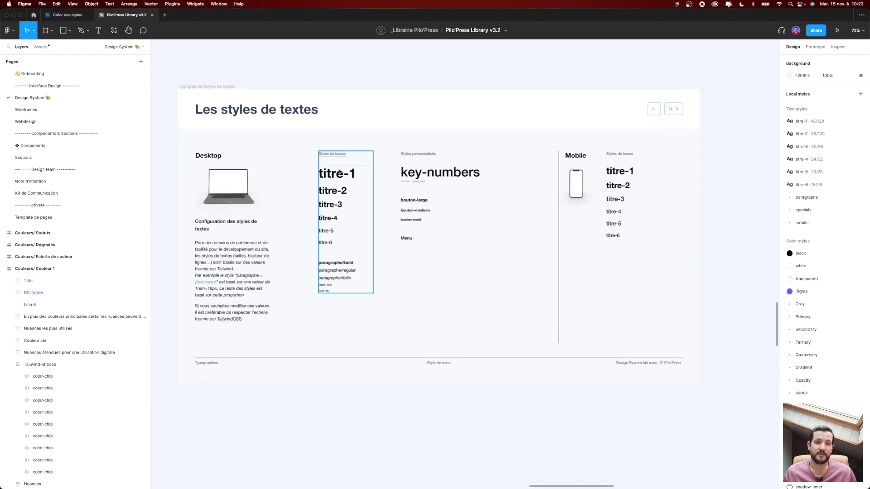
Step: Zoom out from Les styles de textes to reveal Règles d'utilisation, Alertes, Éditeur de texte and Médias
scroll(357, 184, "up", 1)
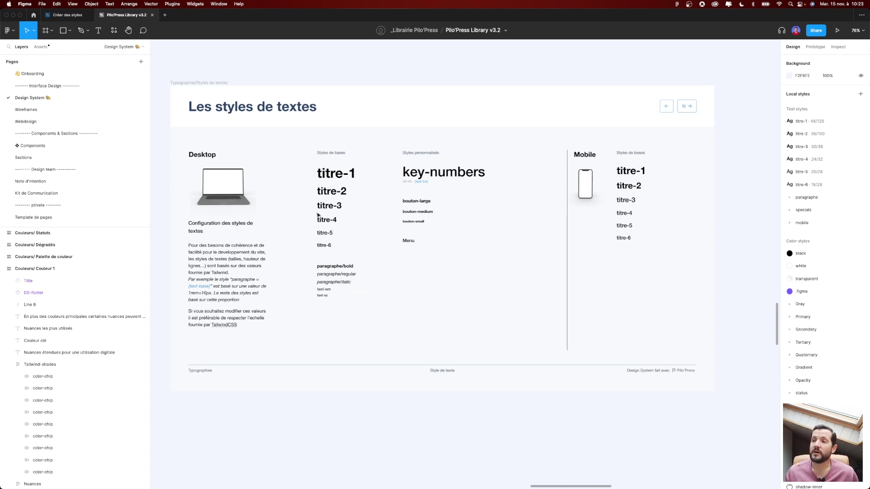
scroll(401, 221, "down", 5)
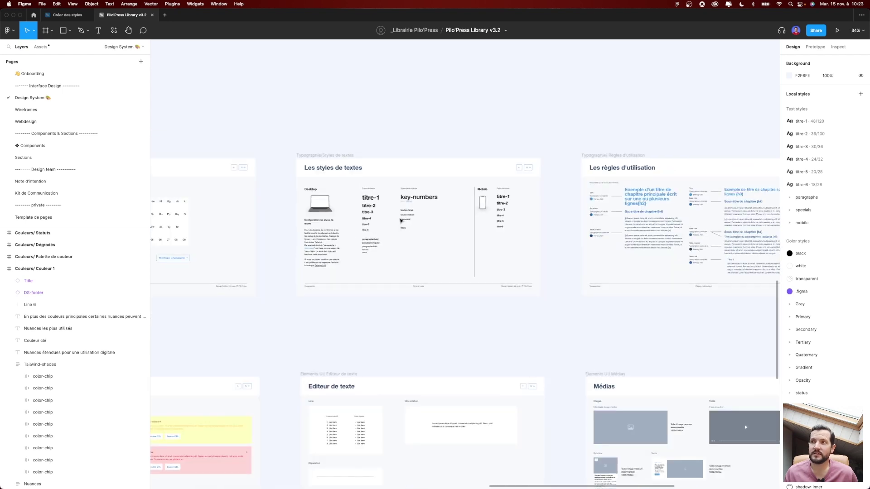
scroll(403, 221, "down", 2)
scroll(403, 220, "down", 2)
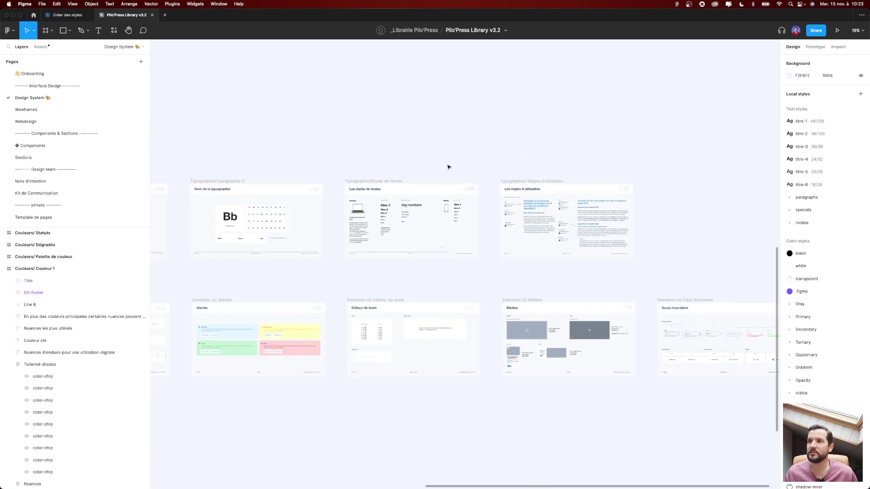
Step: Zoom out to about 6% and centre the Couleurs, Effets, Typographies and Éléments UI board grid
scroll(447, 165, "down", 2)
scroll(447, 166, "down", 2)
scroll(448, 166, "down", 2)
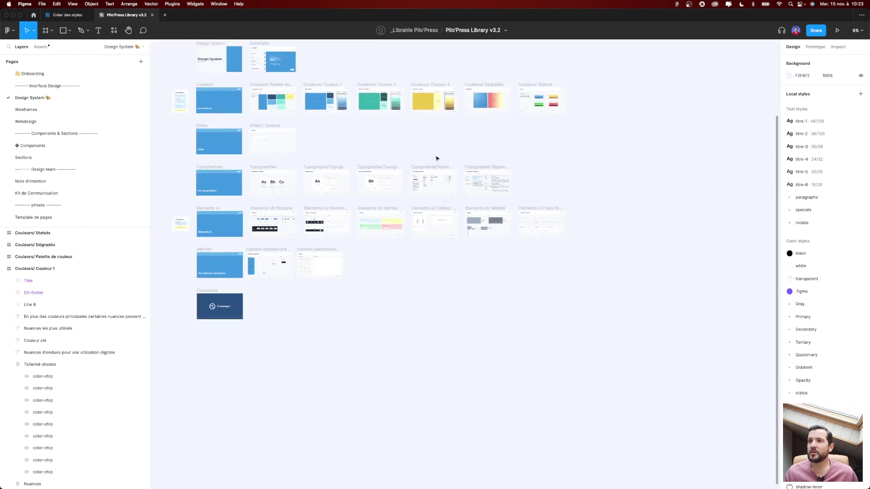
left_click_drag(436, 159, 449, 212)
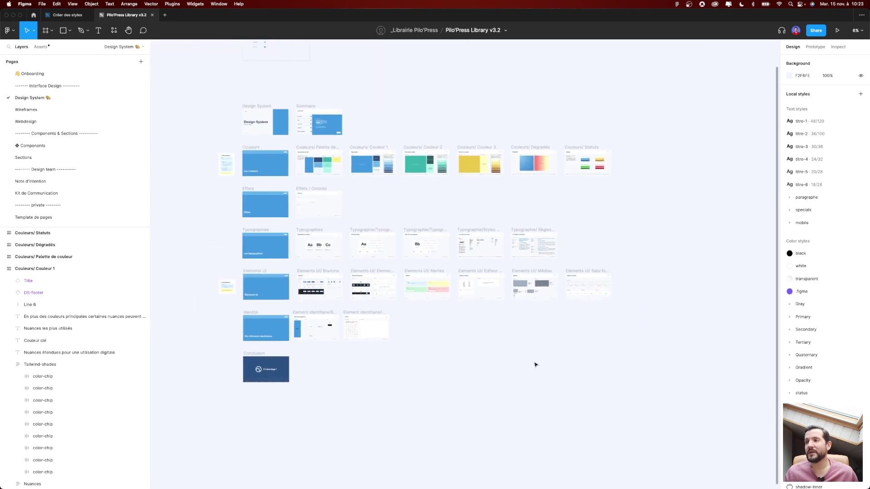